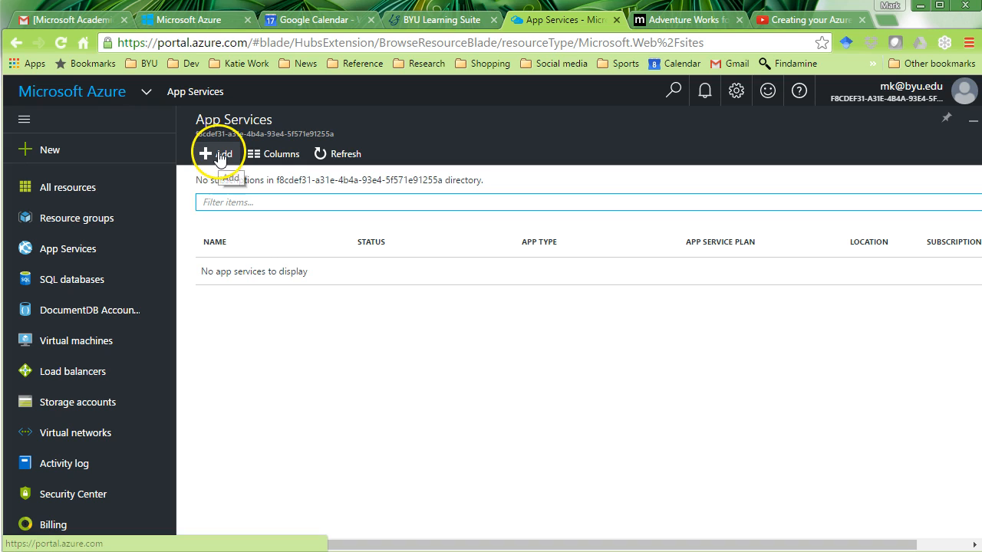
- Try adding a SQL database from SQL databases, then start the Azure subscription sign-up
left_click(221, 202)
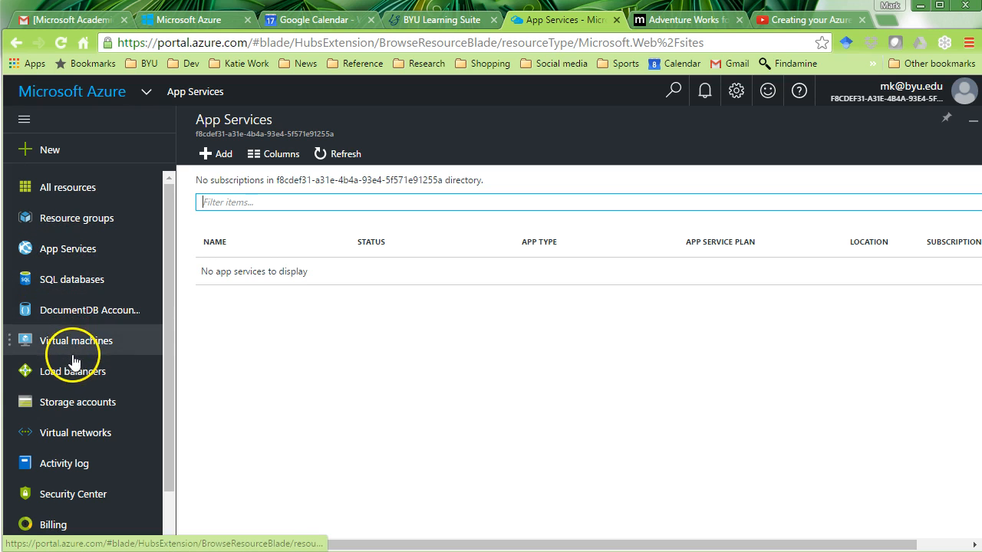
left_click_drag(169, 294, 147, 176)
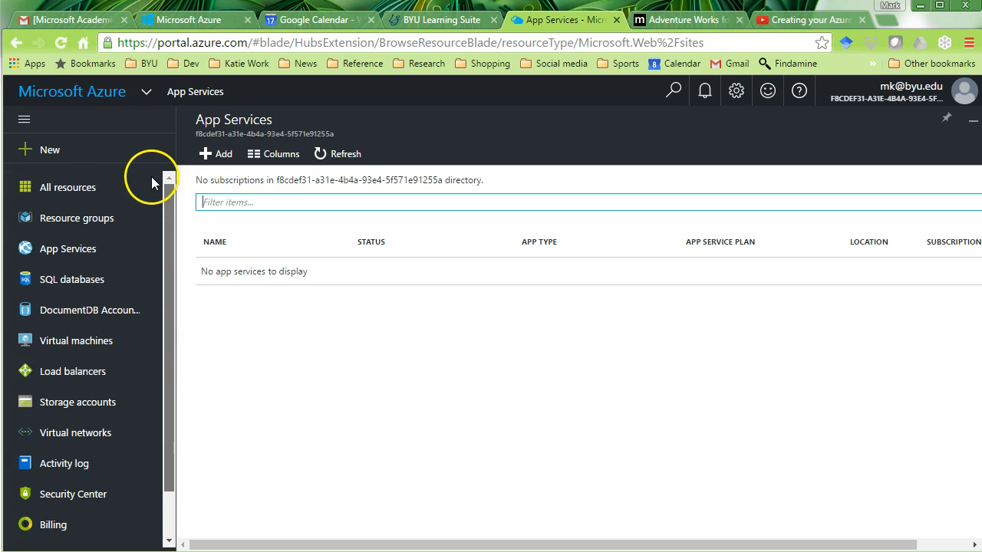
left_click(65, 284)
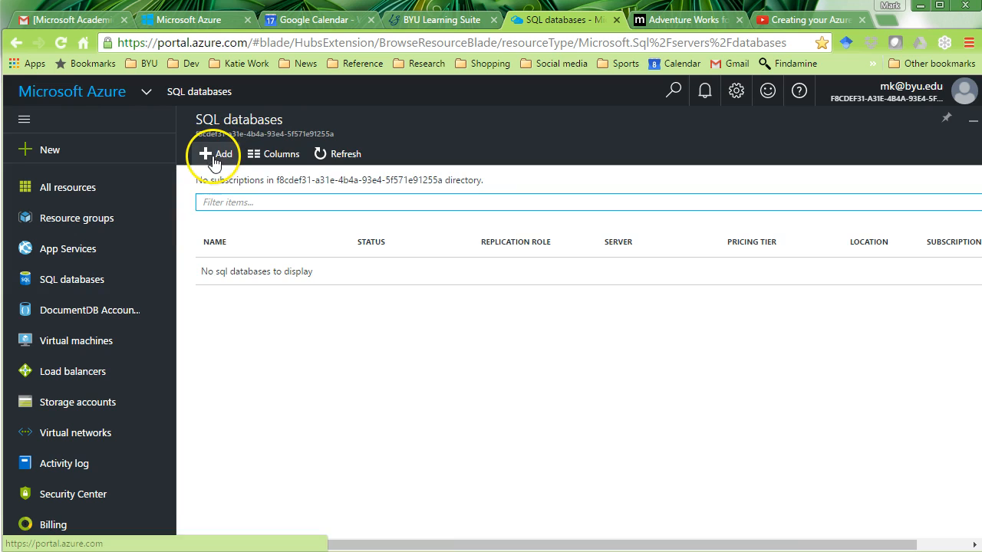
left_click(209, 156)
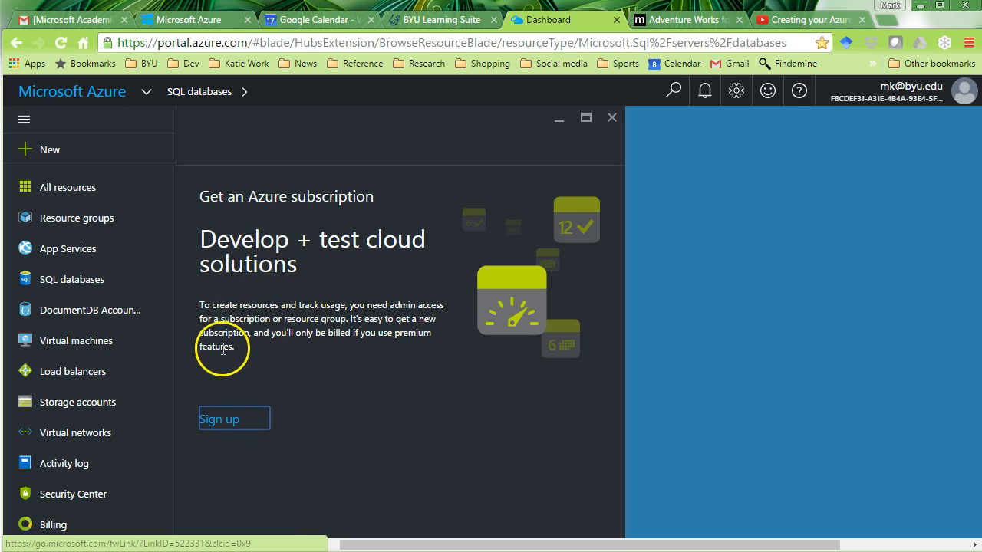
left_click(224, 427)
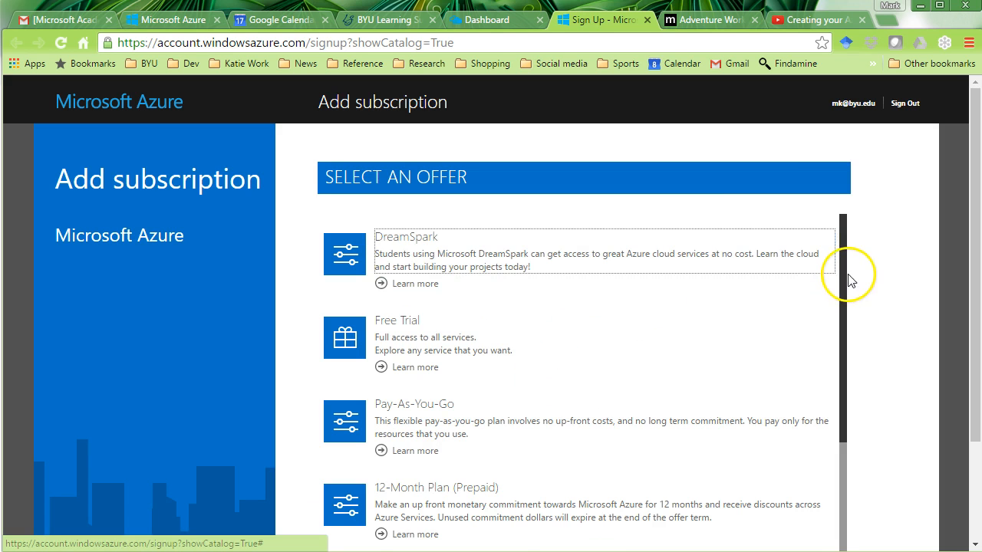
- Scroll the Add subscription offers and pick DreamSpark to bring up its sign-up form
left_click_drag(844, 281, 844, 246)
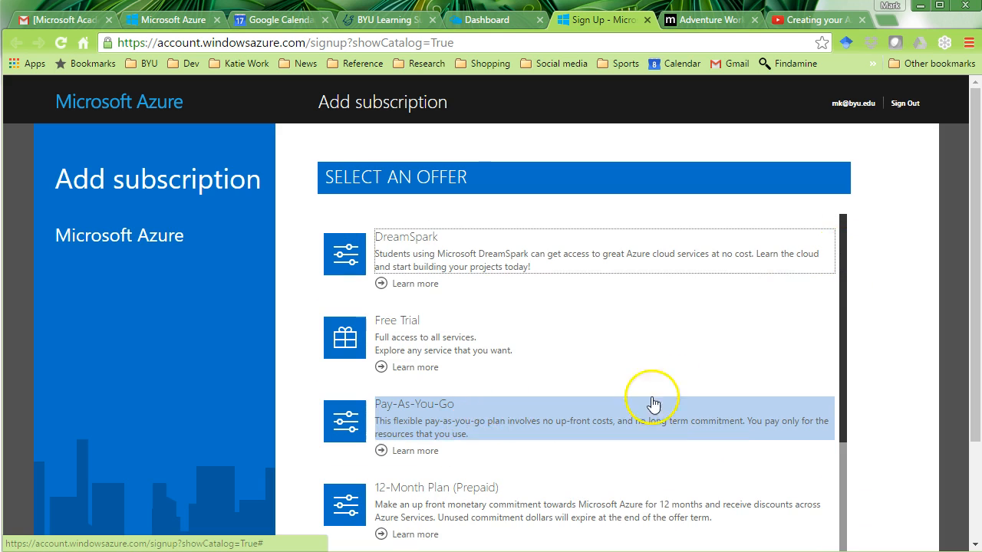
left_click_drag(847, 322, 839, 263)
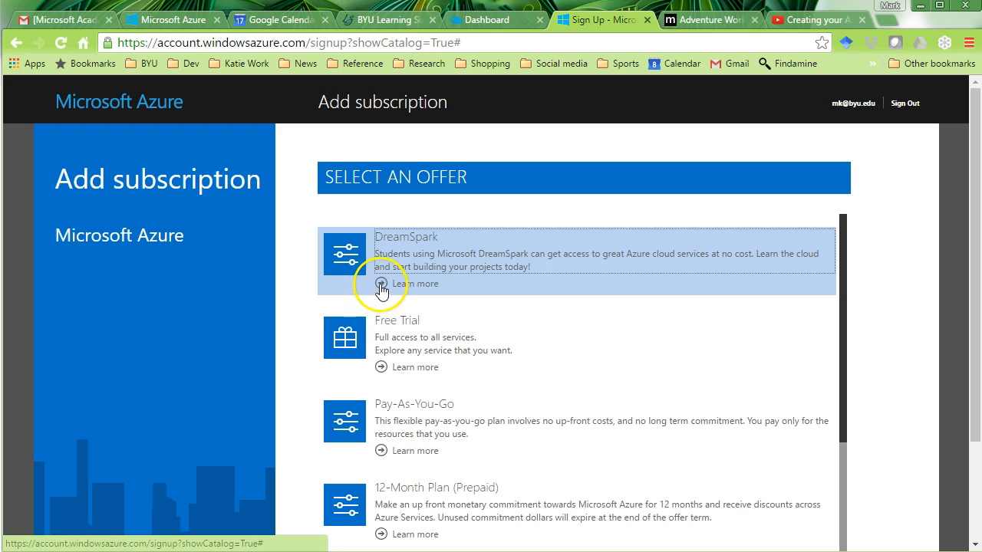
left_click(326, 241)
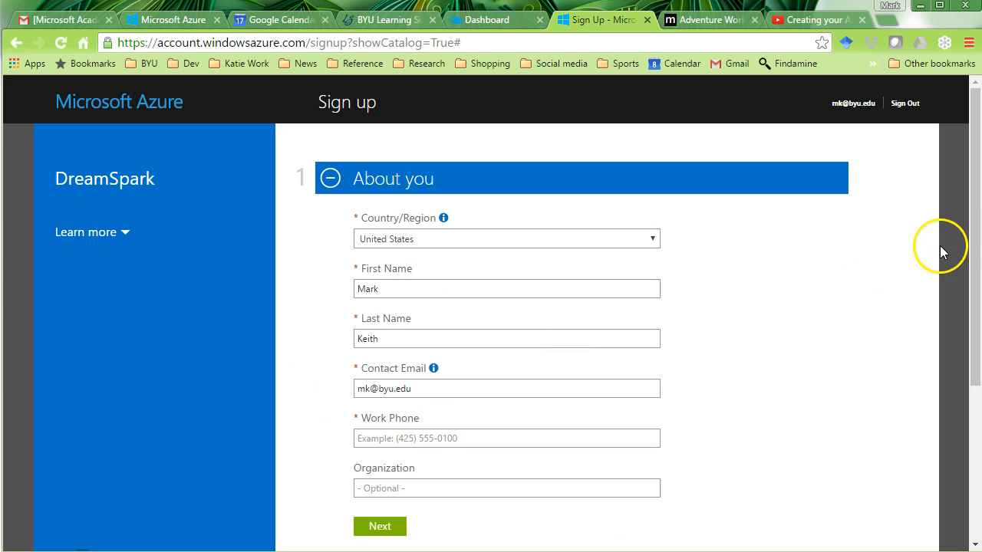
- Fill in the work phone in About you and submit the section
mouse_move(973, 245)
left_mouse_down()
mouse_move(971, 303)
mouse_move(970, 258)
left_mouse_up()
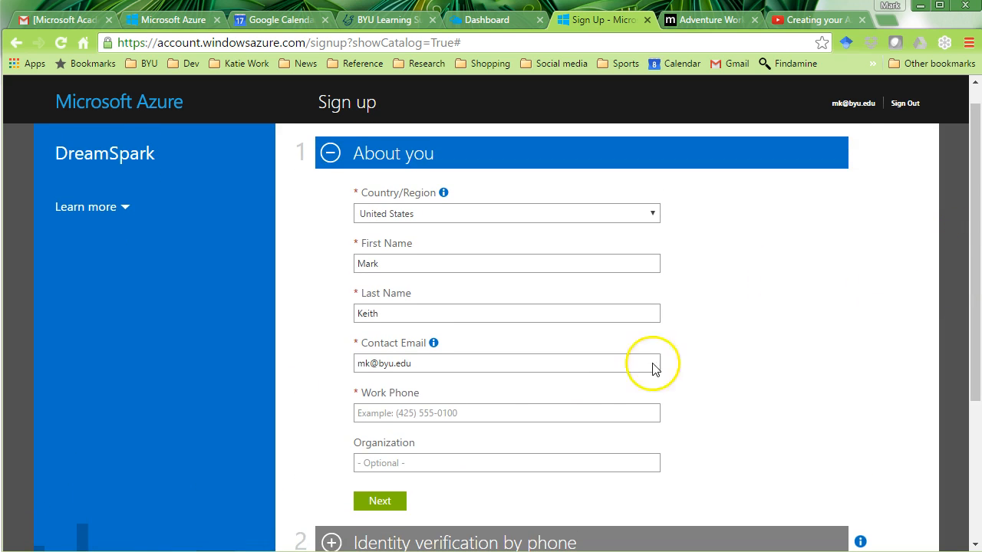
left_click(532, 415)
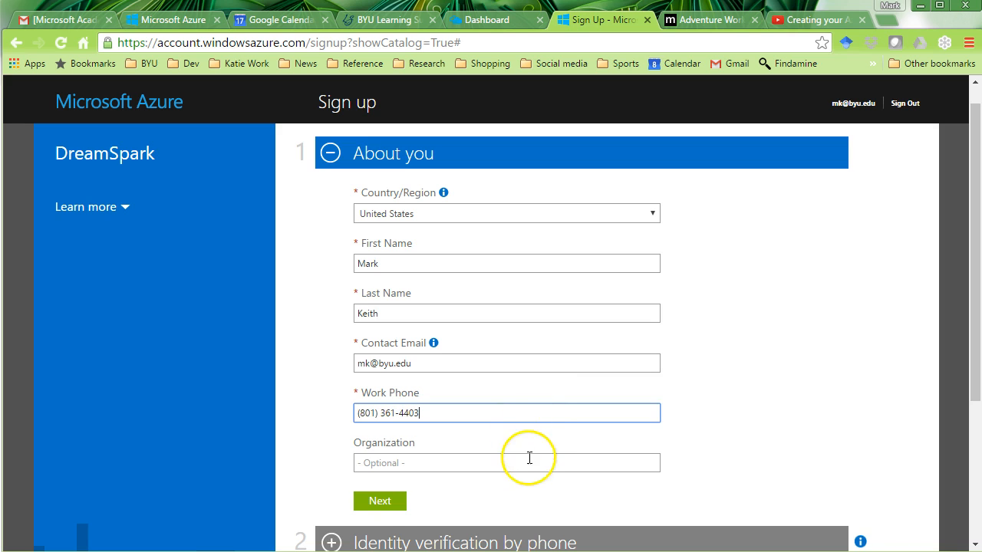
left_click(382, 502)
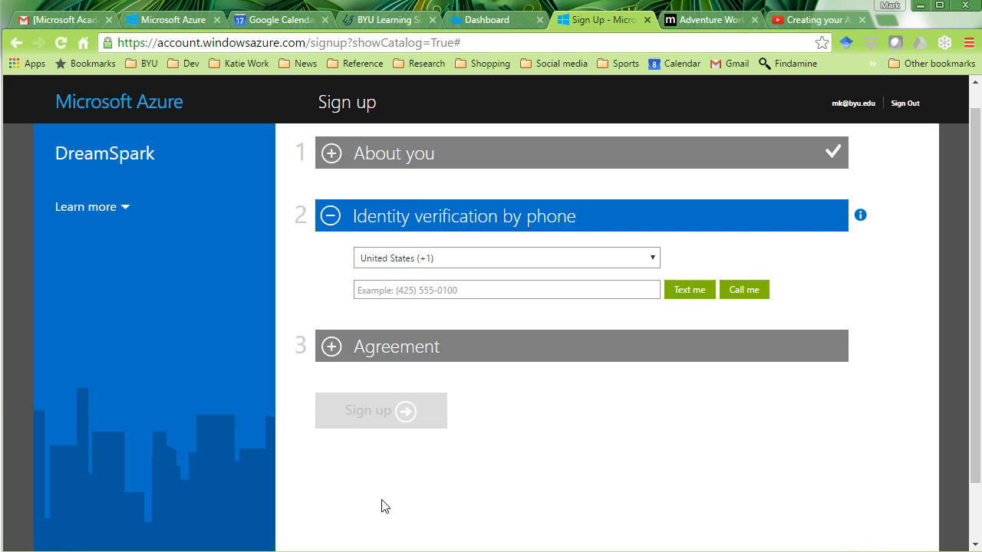
- Enter the phone number, have a code texted, and verify the code
left_click(506, 287)
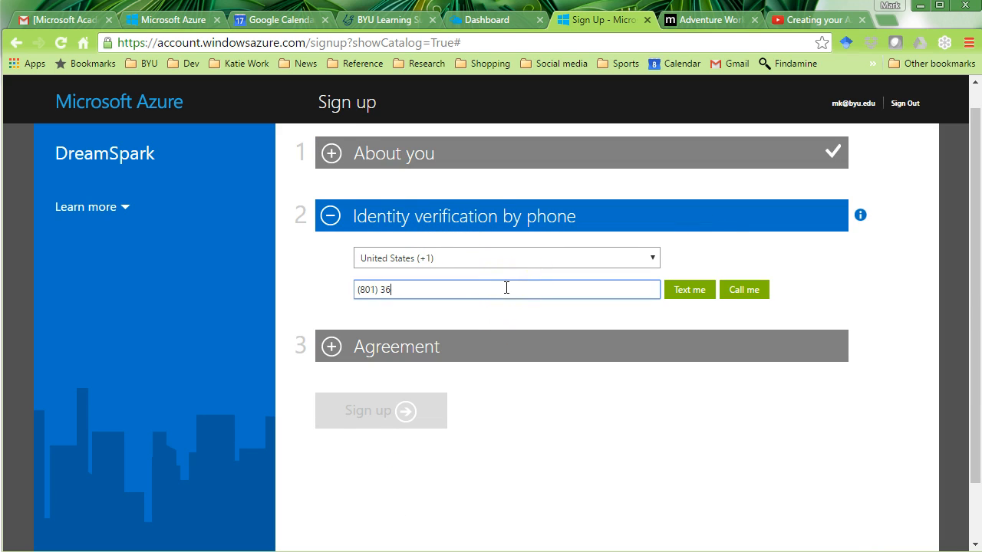
left_click(695, 293)
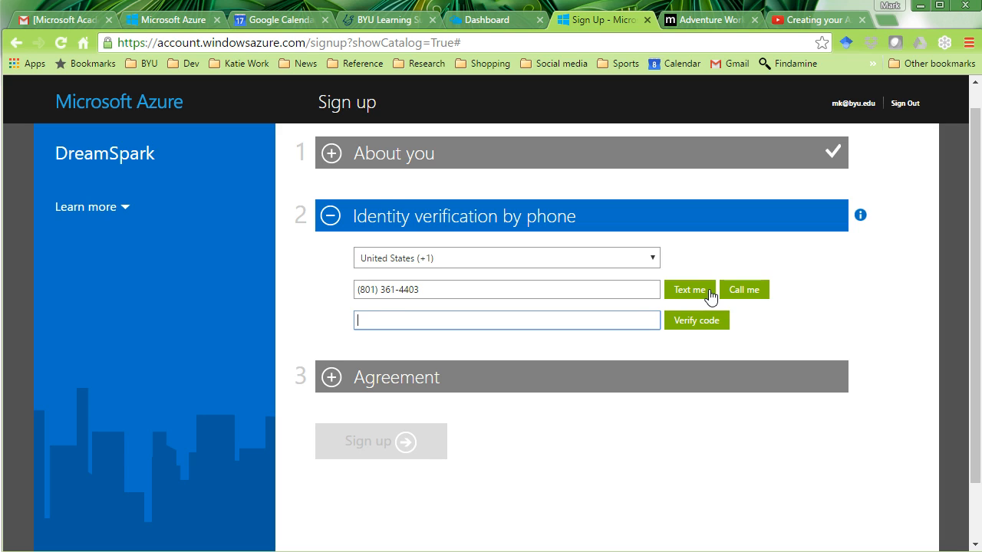
left_click(632, 346)
left_click(692, 325)
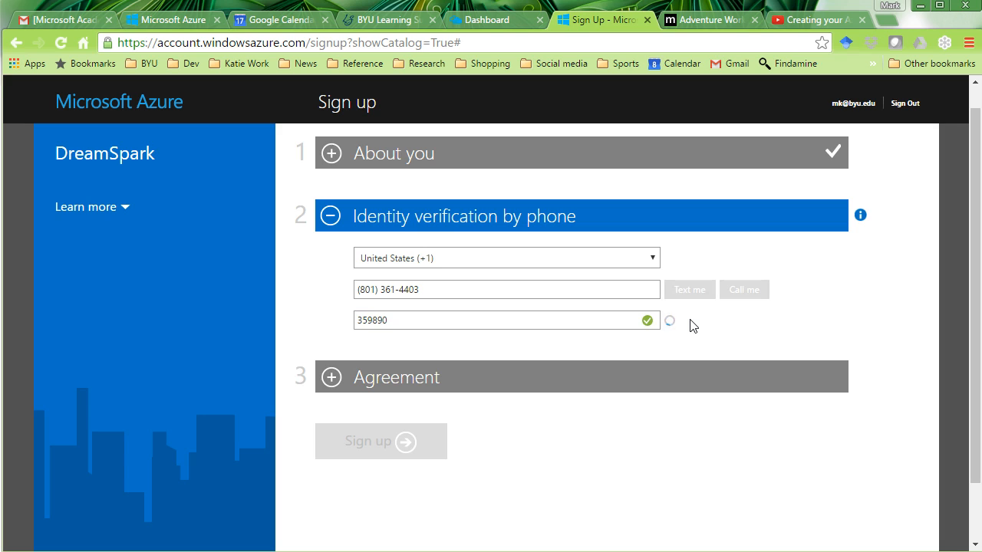
left_click(671, 325)
- Accept the DreamSpark subscription agreement and sign up, reaching the Welcome to Microsoft Azure page
left_click(358, 319)
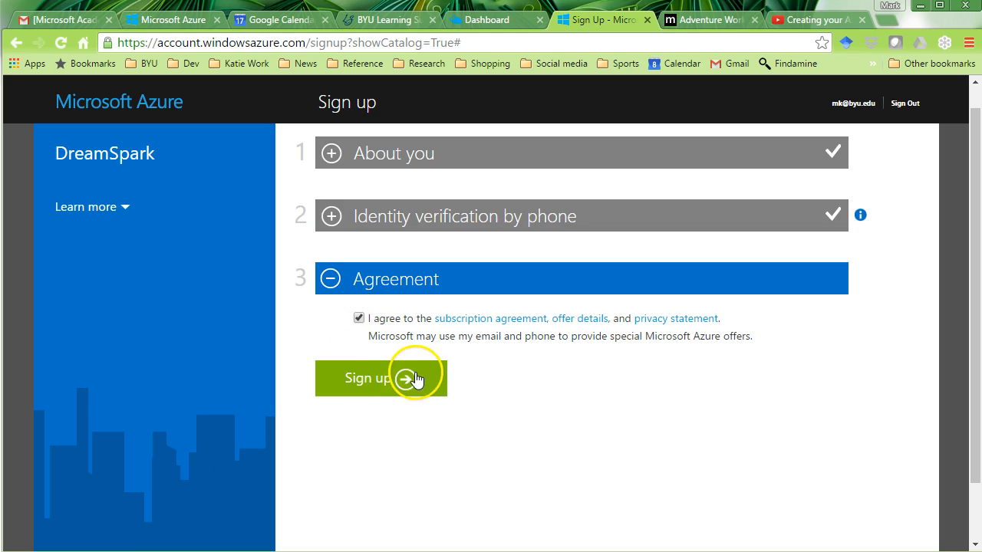
left_click(405, 380)
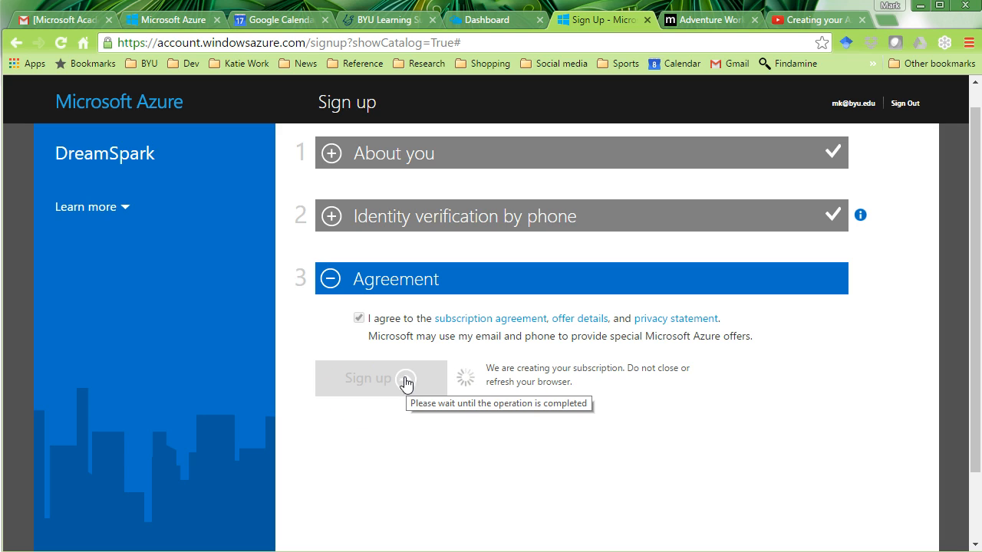
left_click(317, 414)
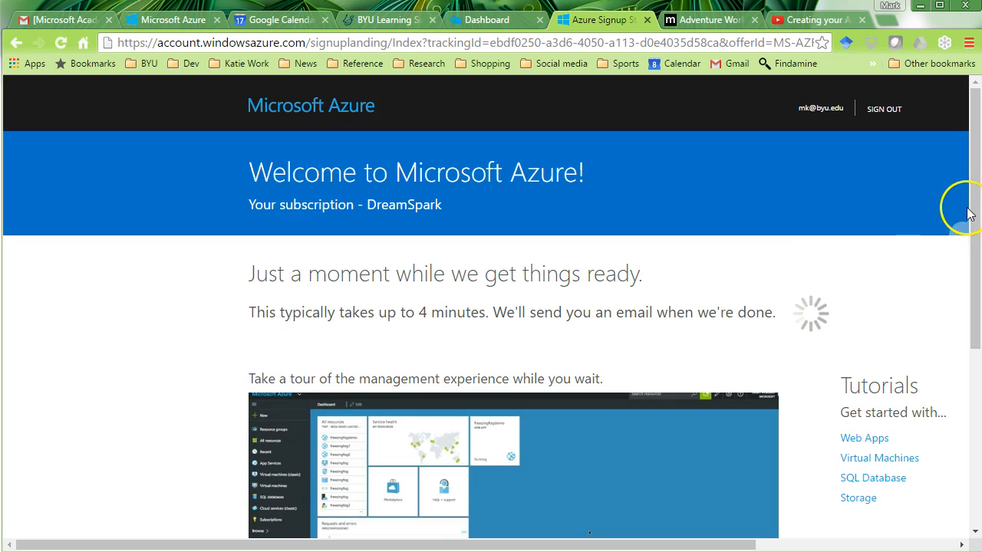
mouse_move(969, 213)
left_mouse_down()
mouse_move(965, 335)
mouse_move(967, 202)
left_mouse_up()
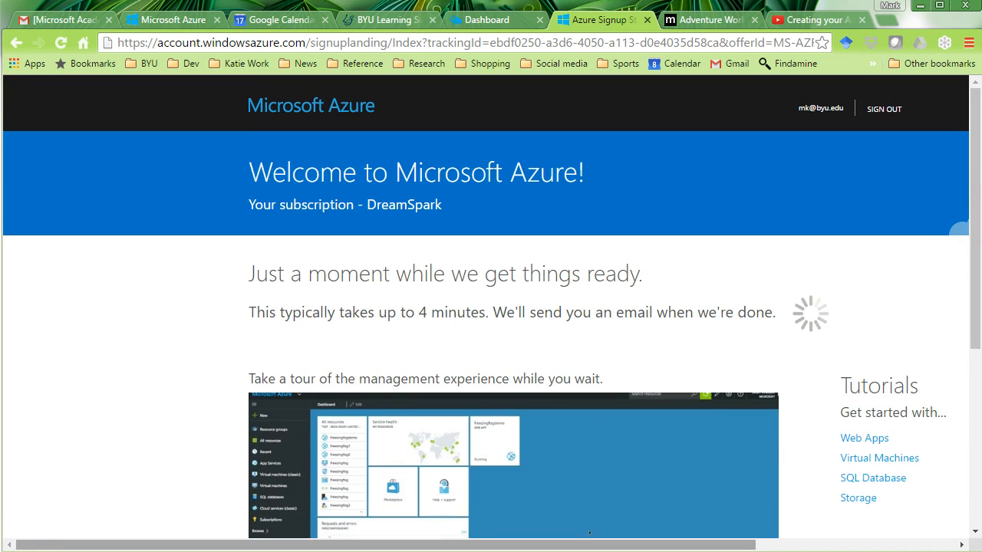
- Go to the new portal dashboard and close the outdated portal tab
left_click(366, 323)
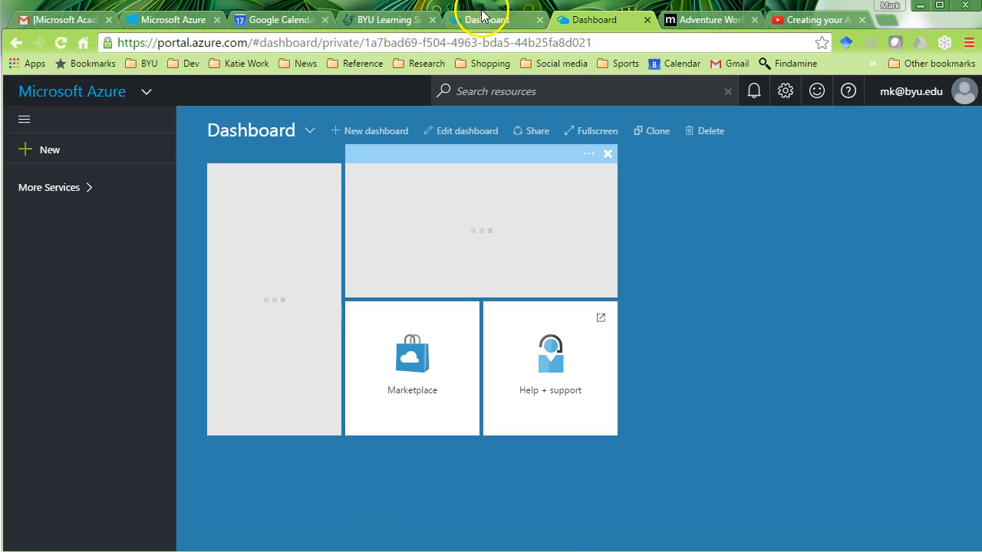
left_click(483, 18)
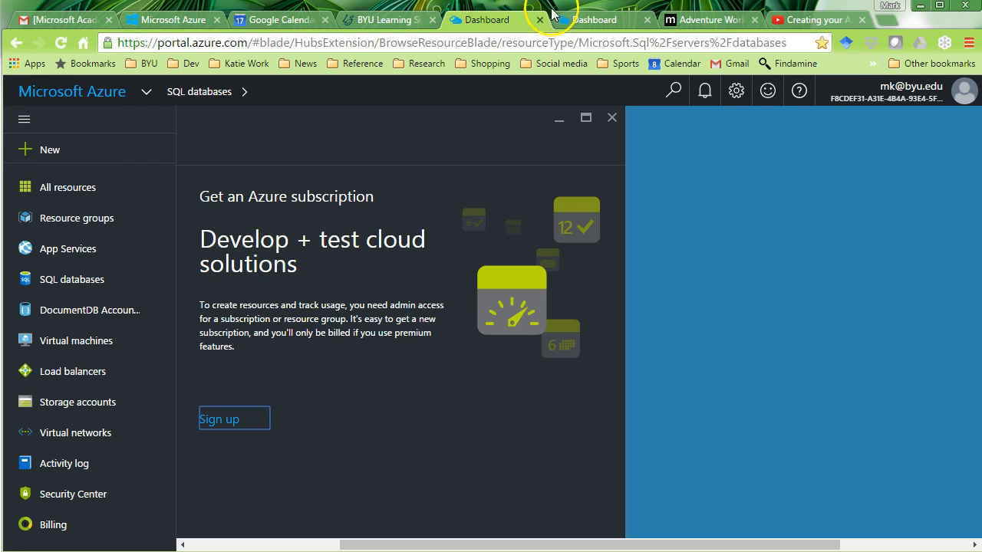
left_click(595, 19)
left_click(503, 19)
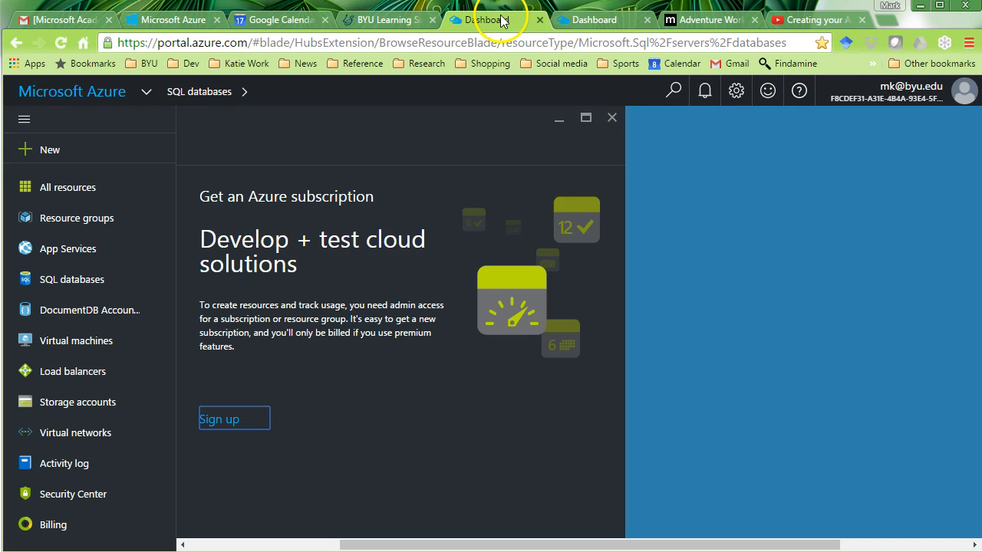
left_click(602, 24)
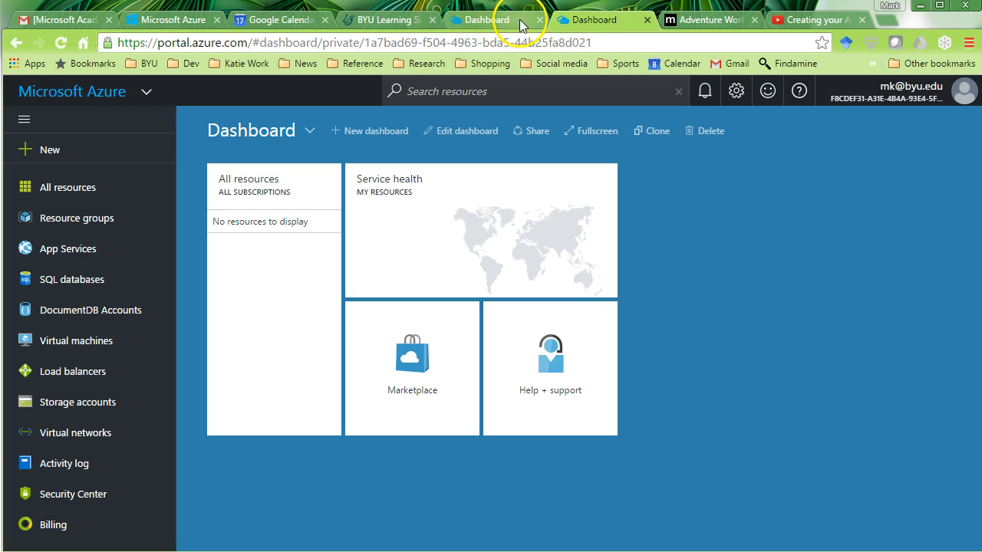
left_click(540, 20)
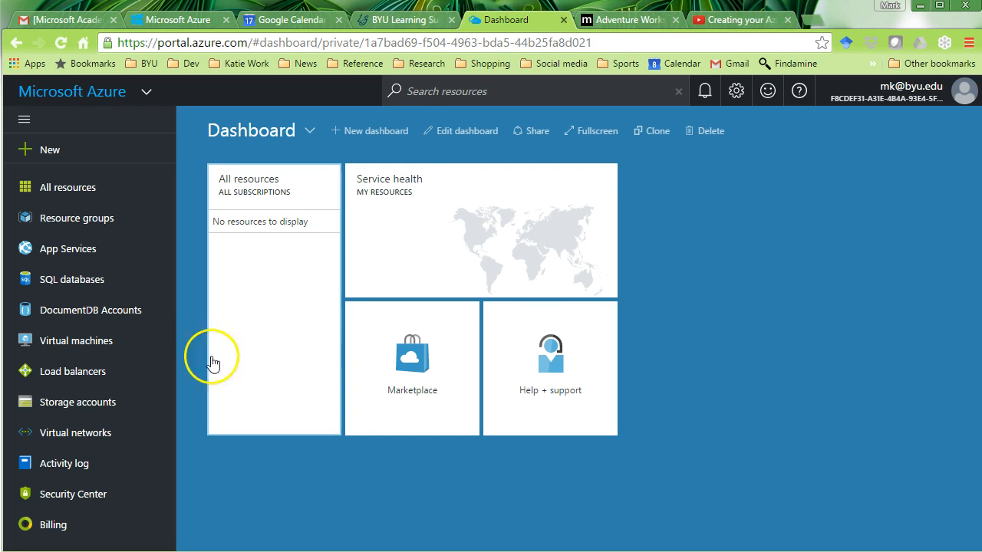
- Browse the services list, then retry adding a SQL database and its subscription sign-up
left_click_drag(169, 306, 156, 356)
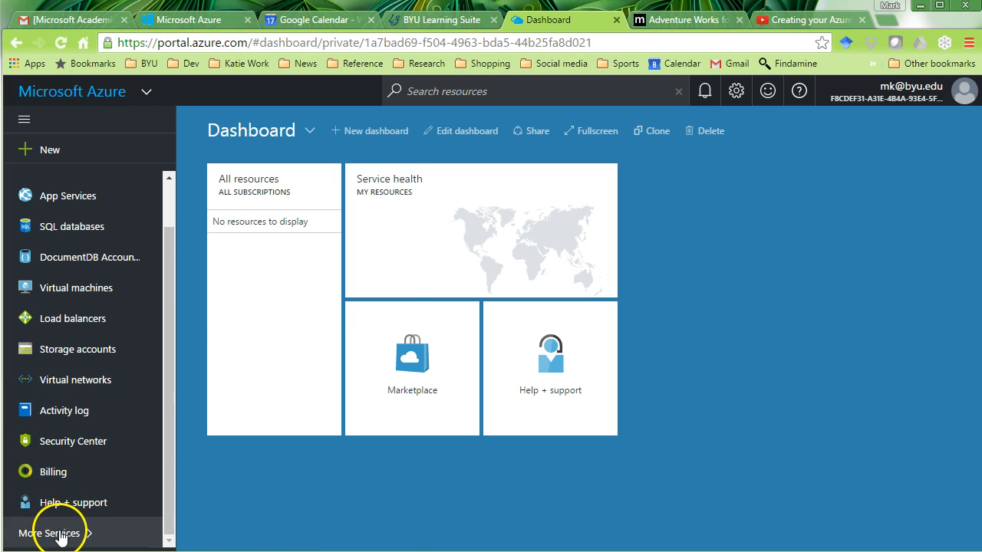
left_click(24, 534)
mouse_move(411, 213)
left_mouse_down()
mouse_move(406, 500)
mouse_move(405, 258)
mouse_move(390, 149)
left_mouse_up()
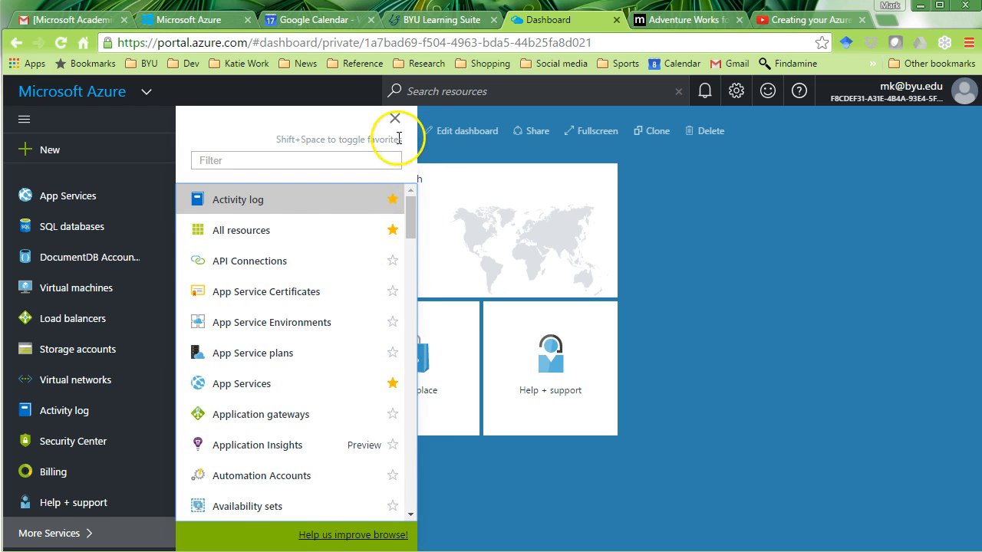
left_click(394, 118)
left_click(67, 230)
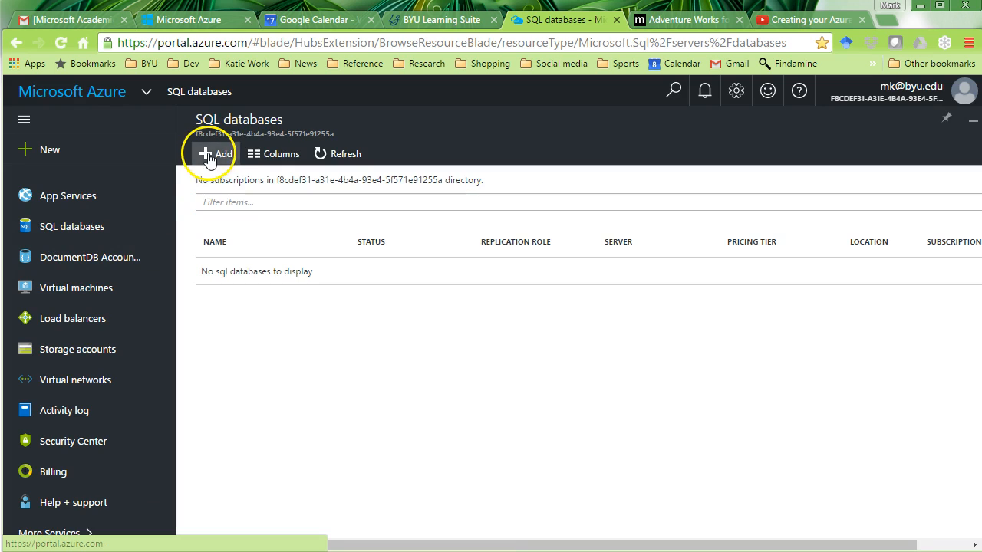
left_click(207, 153)
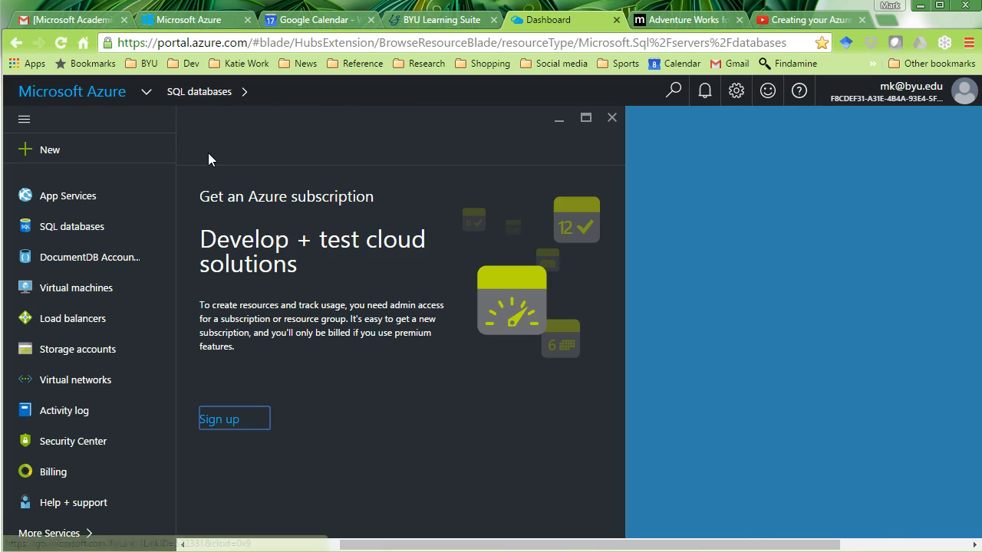
left_click(217, 272)
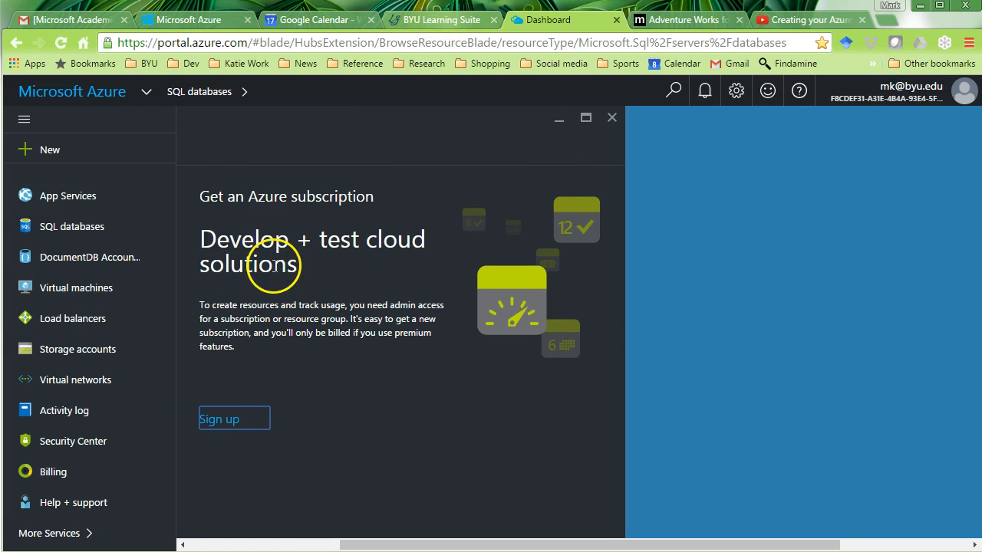
left_click(207, 433)
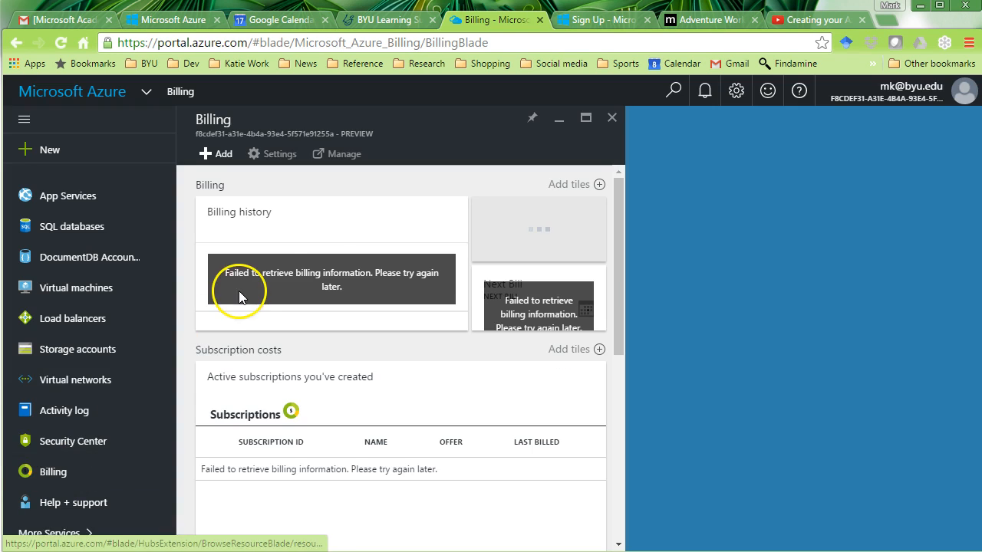
- Reload Billing, close the leftover Add subscription tab, and open the account menu
left_click(52, 474)
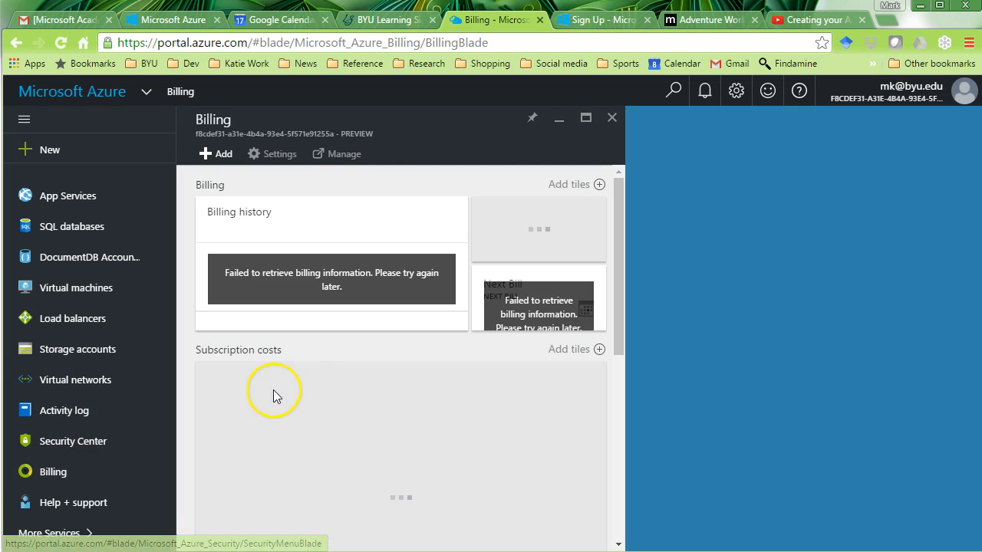
left_click_drag(622, 259, 616, 330)
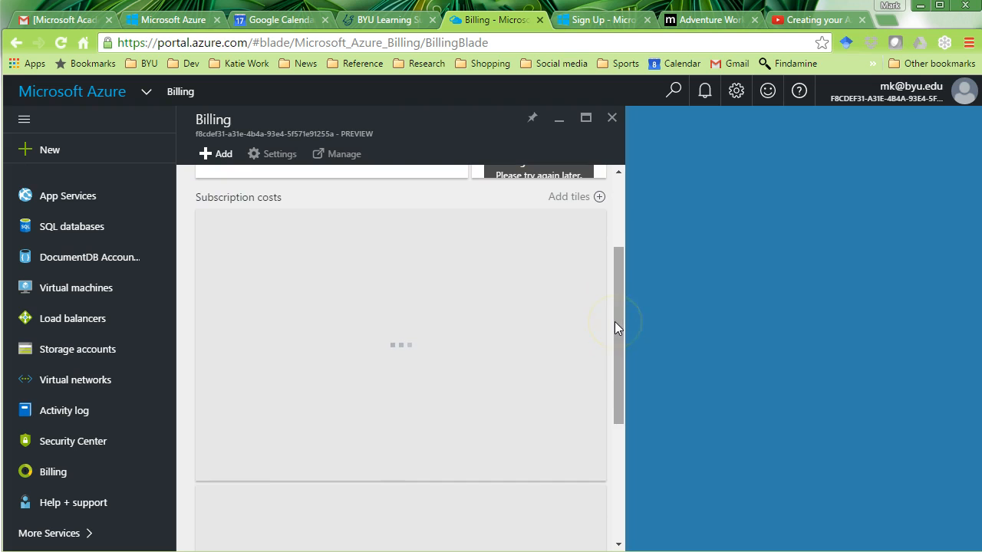
left_click(625, 20)
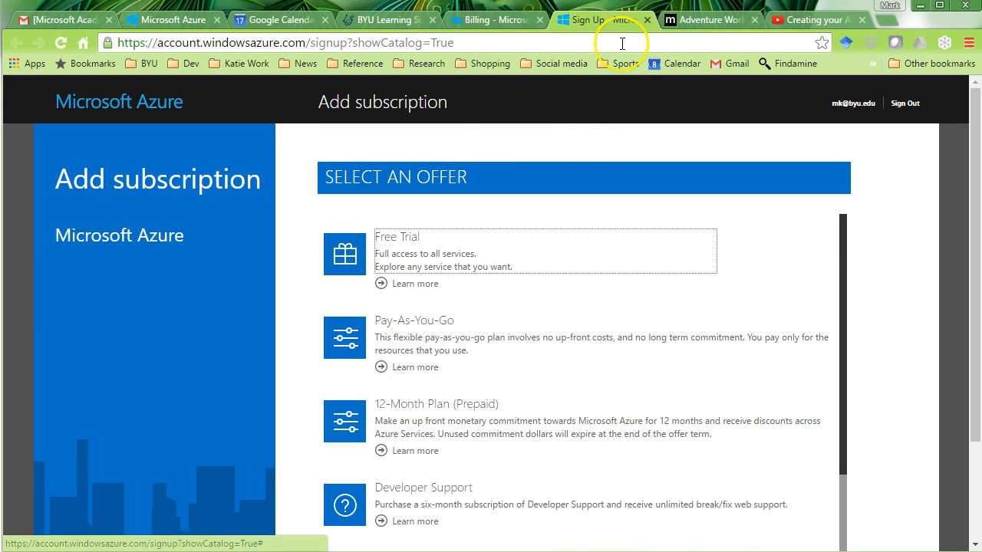
left_click(646, 20)
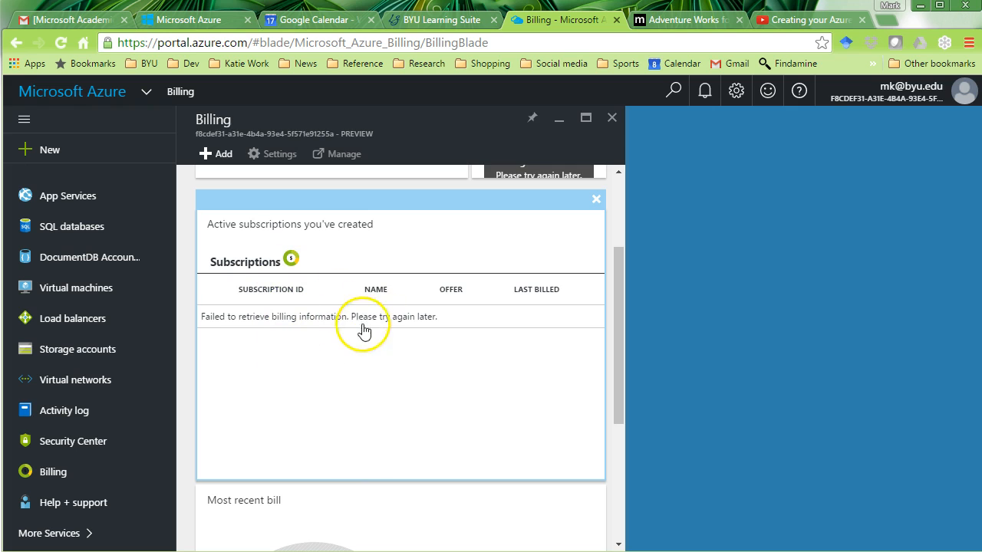
left_click_drag(620, 345, 642, 212)
left_click(914, 88)
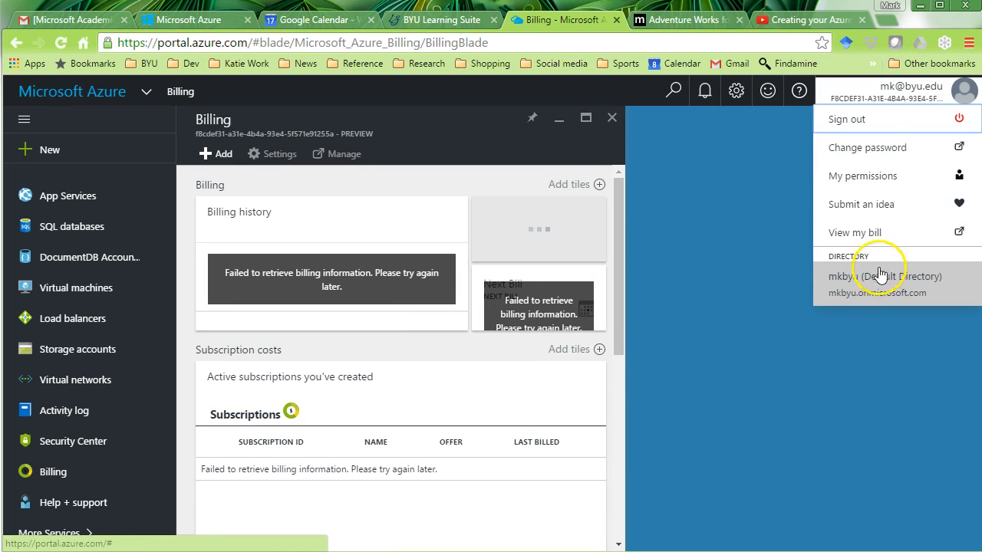
- Sign out, then sign back in with the same account, choosing Keep me signed in
left_click(919, 118)
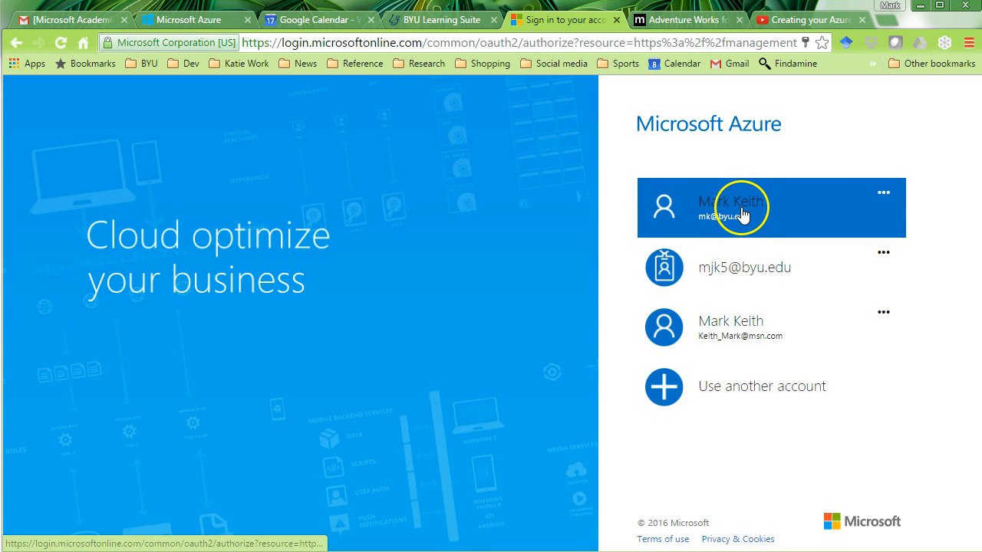
left_click(742, 215)
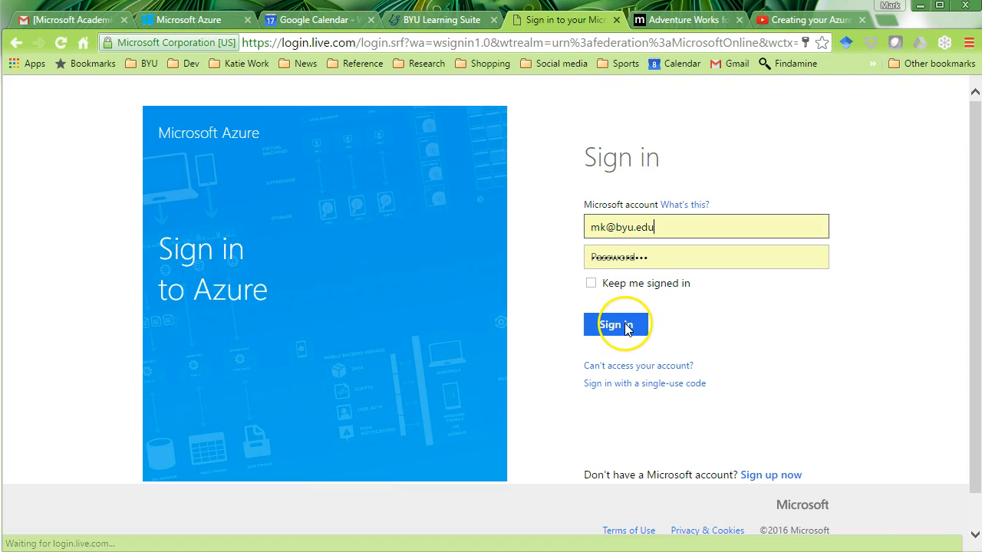
left_click(590, 283)
left_click(613, 325)
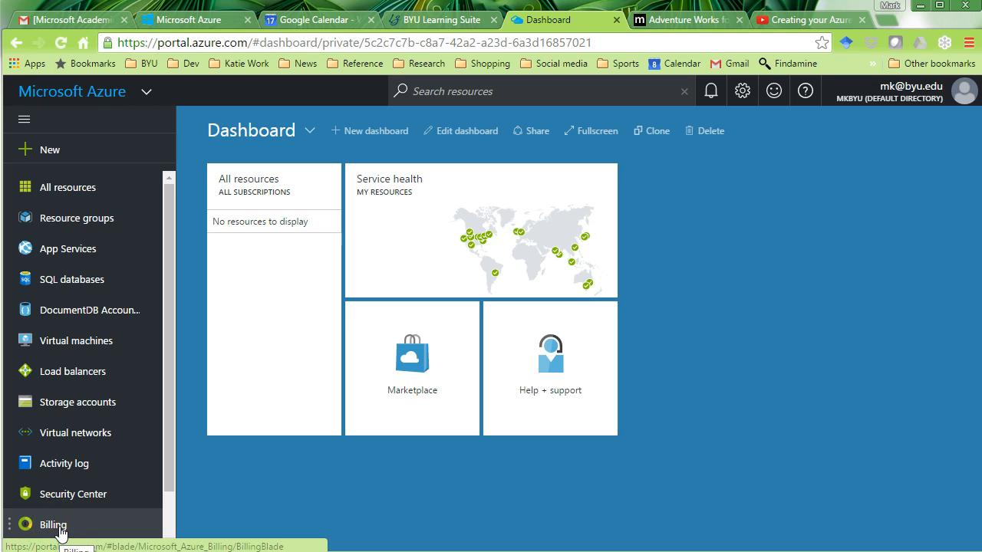
- Open the DreamSpark subscription from Billing and view its Usage + quotas under All settings
left_click(53, 526)
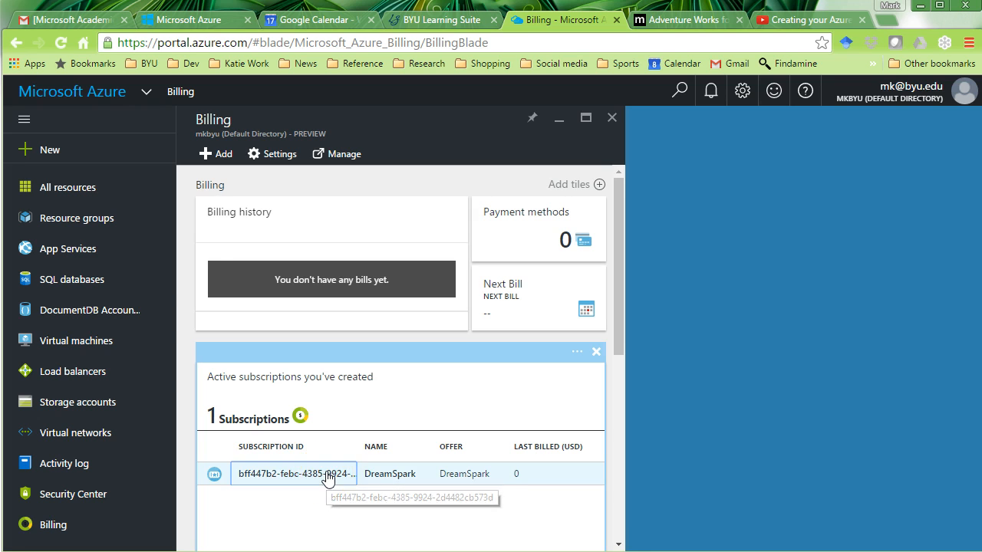
left_click(328, 475)
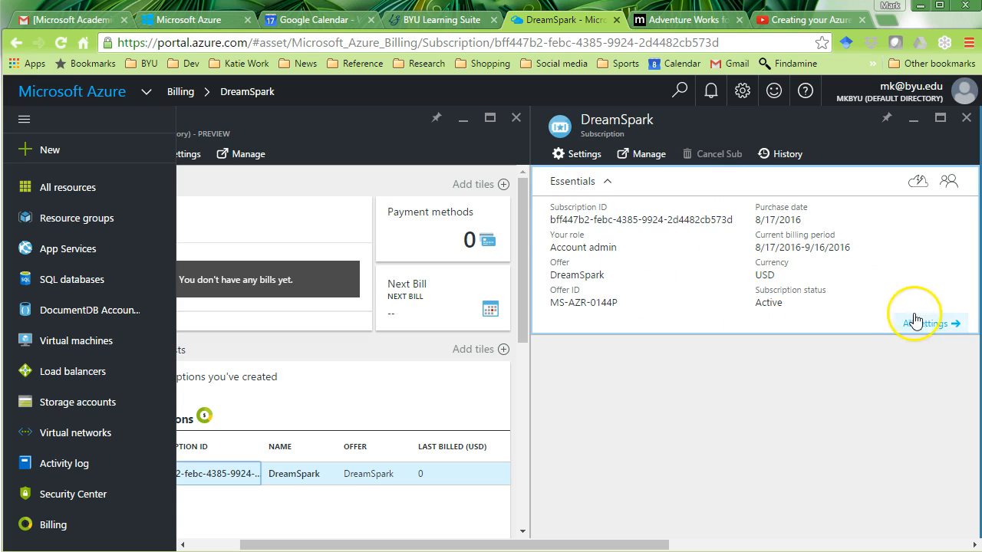
left_click(583, 155)
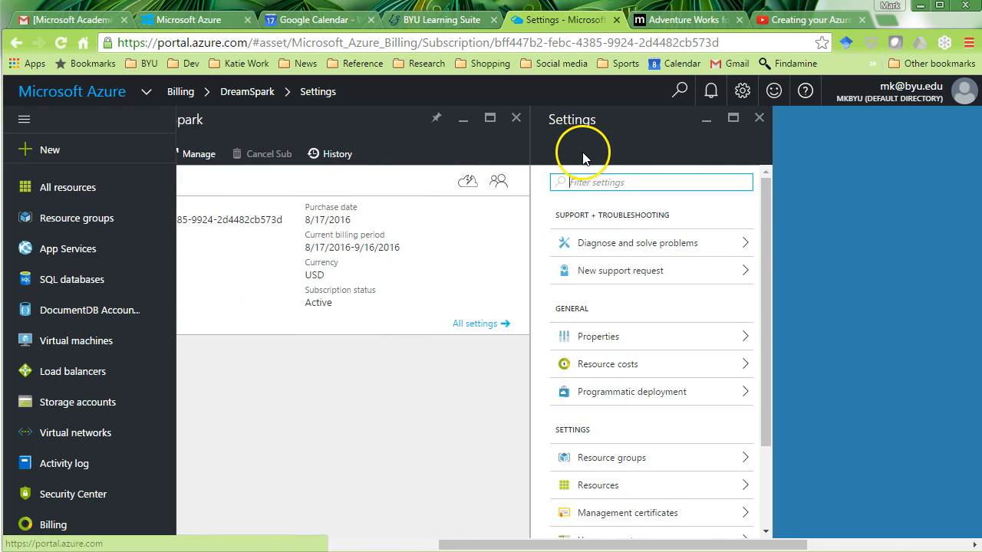
left_click_drag(766, 239, 765, 342)
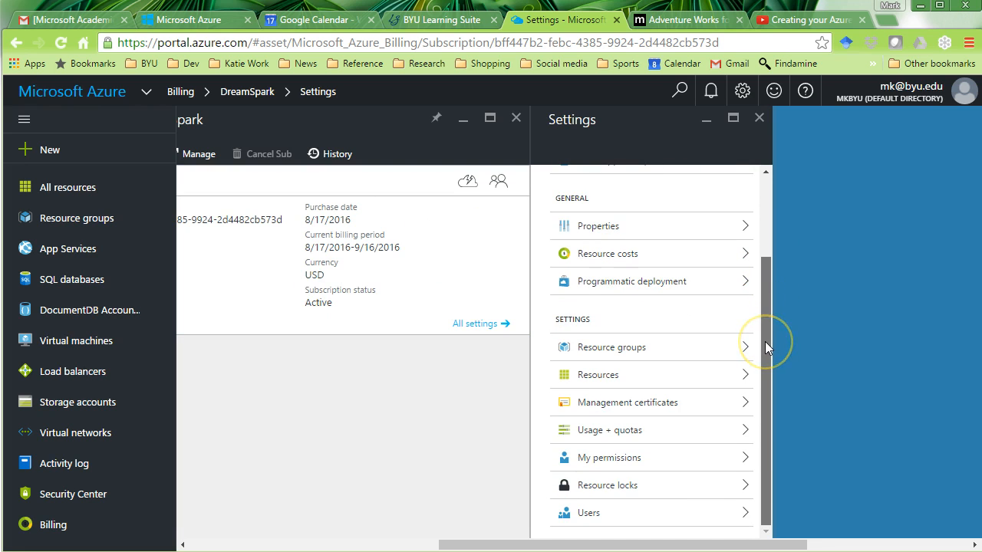
left_click(714, 432)
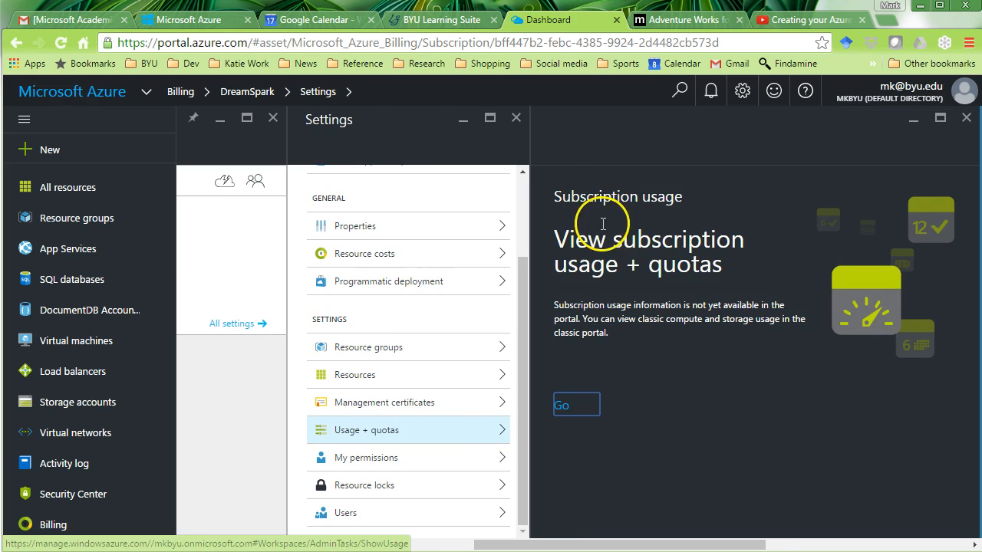
- Try the classic portal usage details, remain signed in, then close that extra tab
left_click(567, 408)
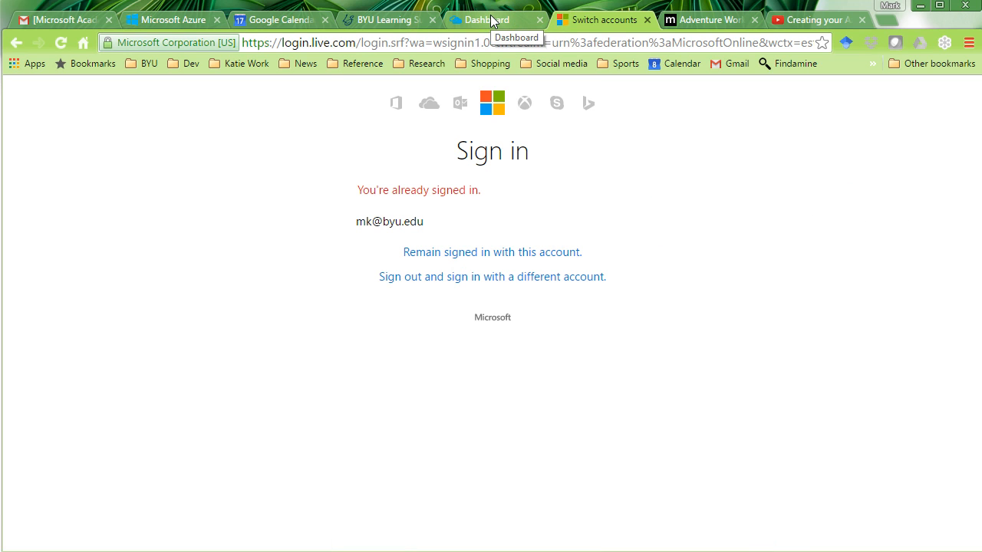
left_click(476, 254)
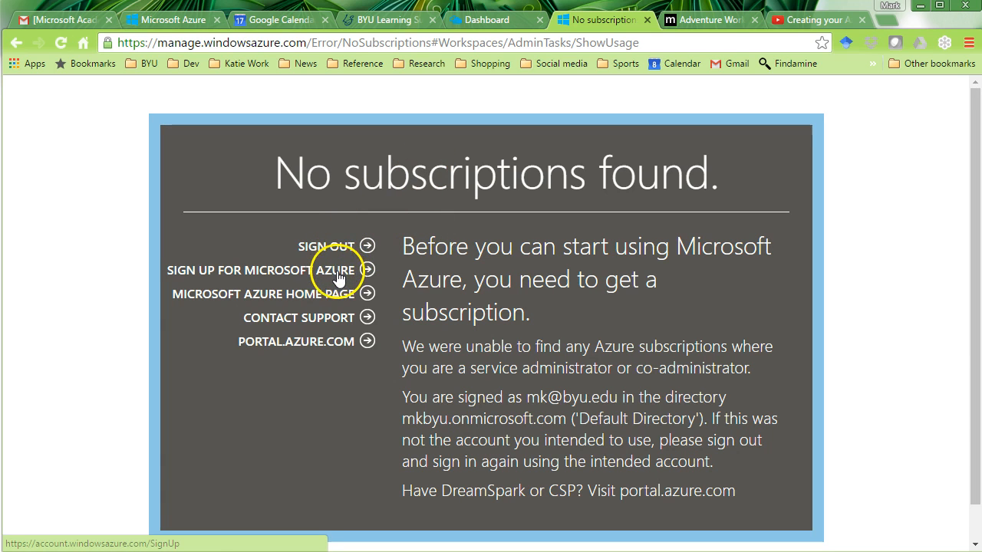
left_click(366, 343)
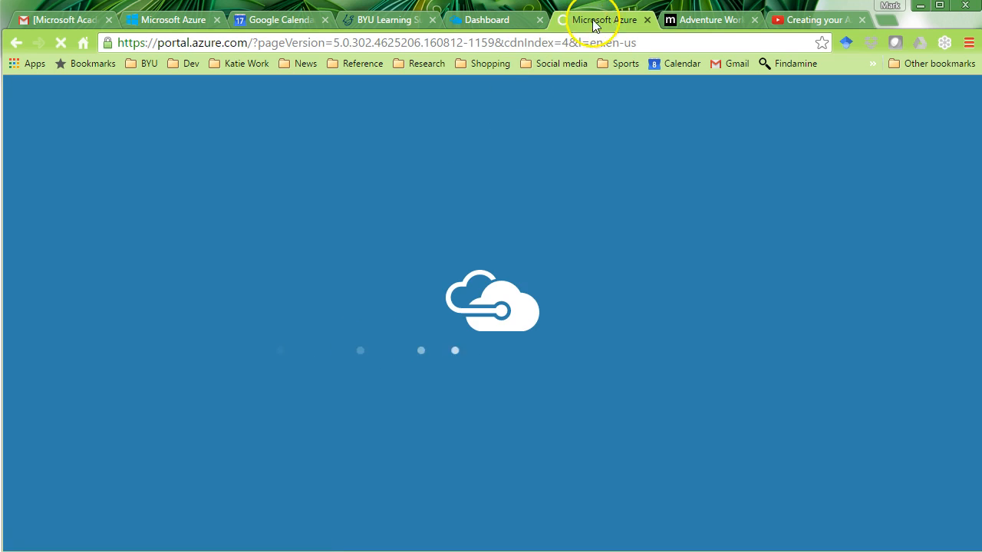
left_click(646, 20)
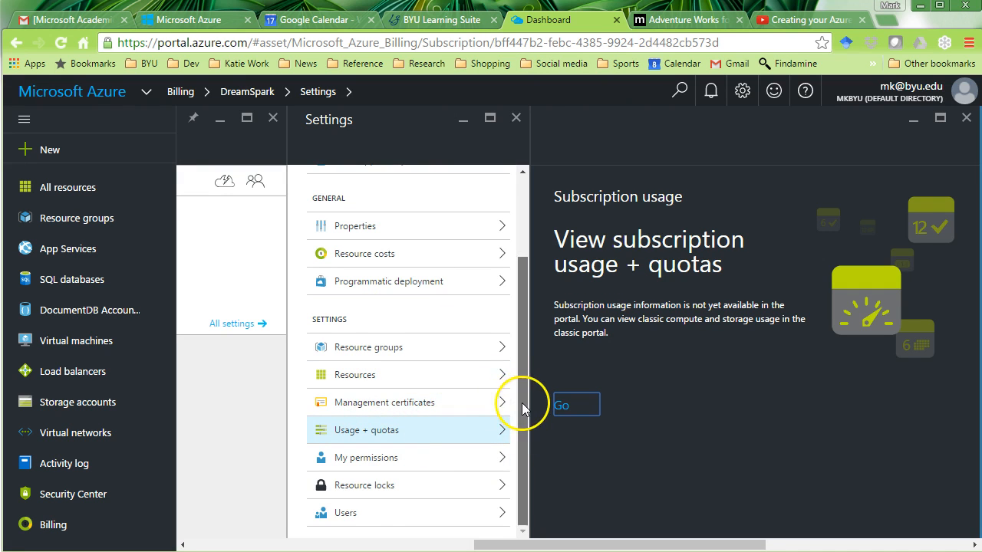
- View DreamSpark's Resource costs, which show no usage or billing data
scroll(504, 399, "up", 3)
left_click(414, 363)
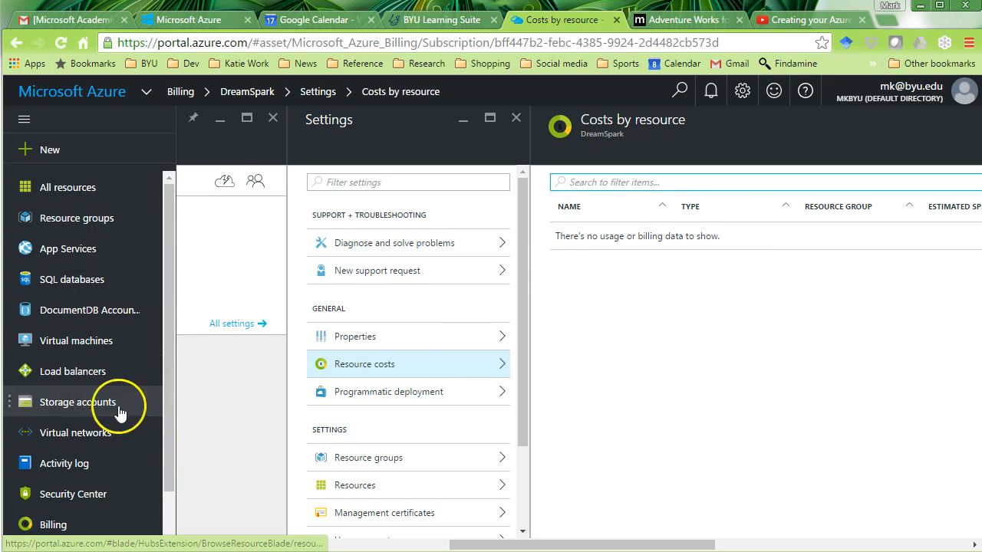
scroll(514, 337, "down", 3)
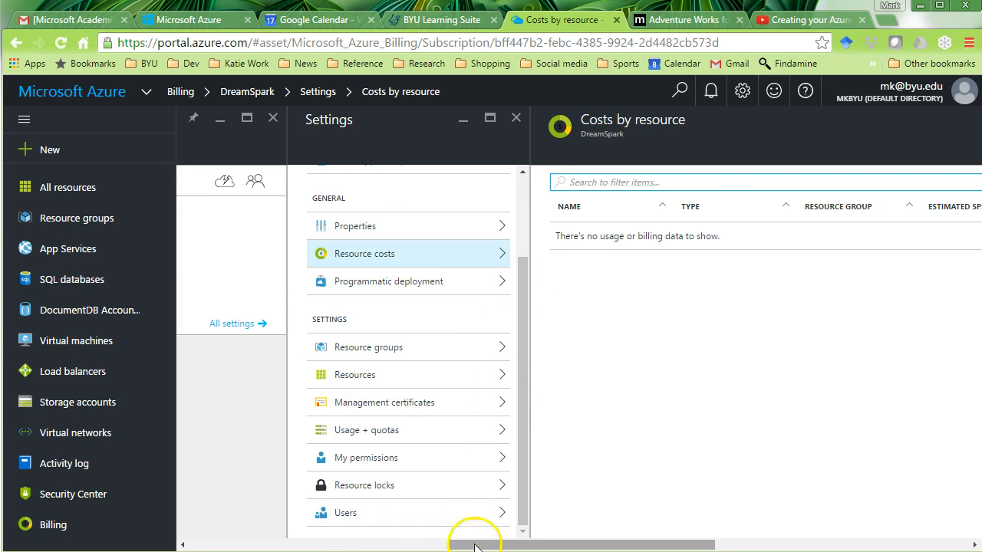
left_click_drag(483, 545, 219, 526)
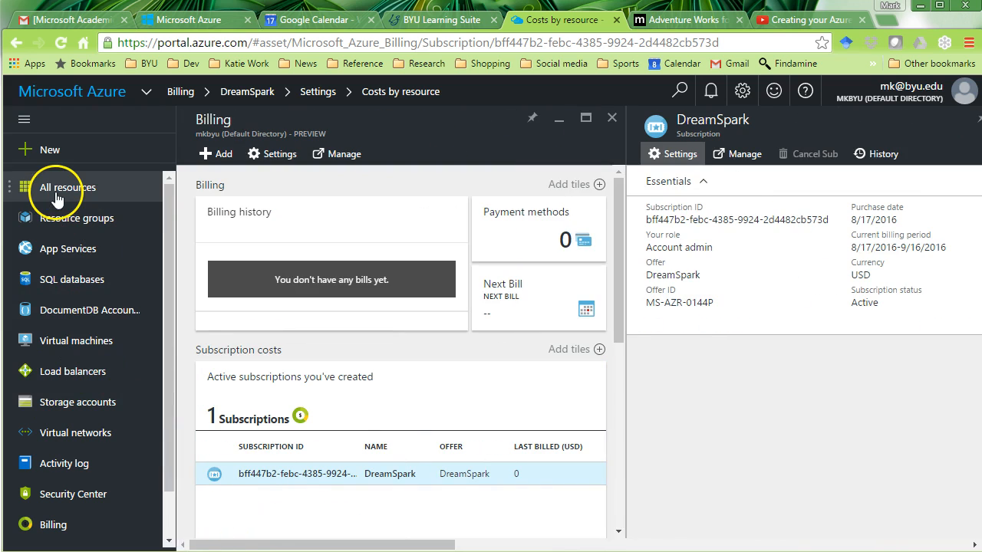
- Check All resources and SQL databases are empty, then choose Add for a new SQL database
left_click(55, 196)
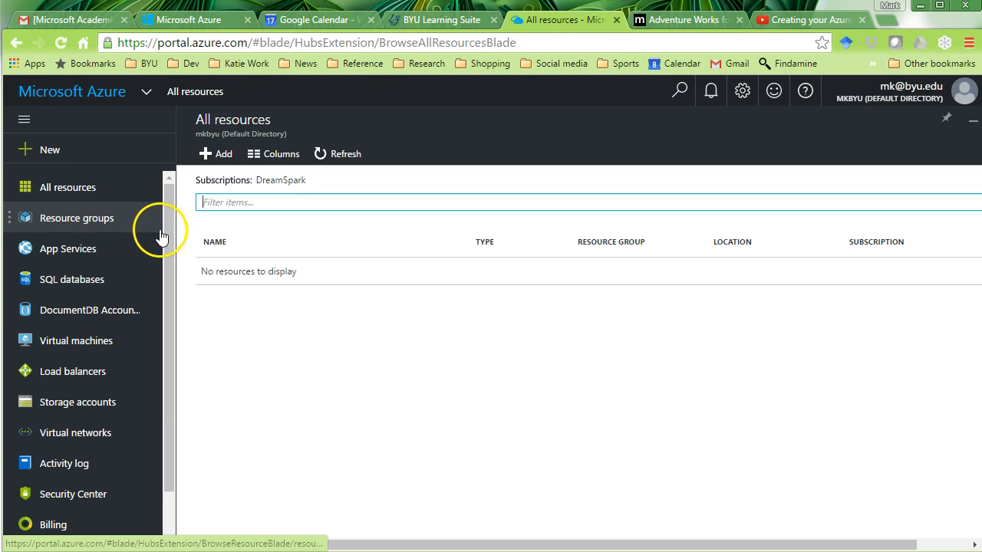
scroll(163, 299, "down", 1)
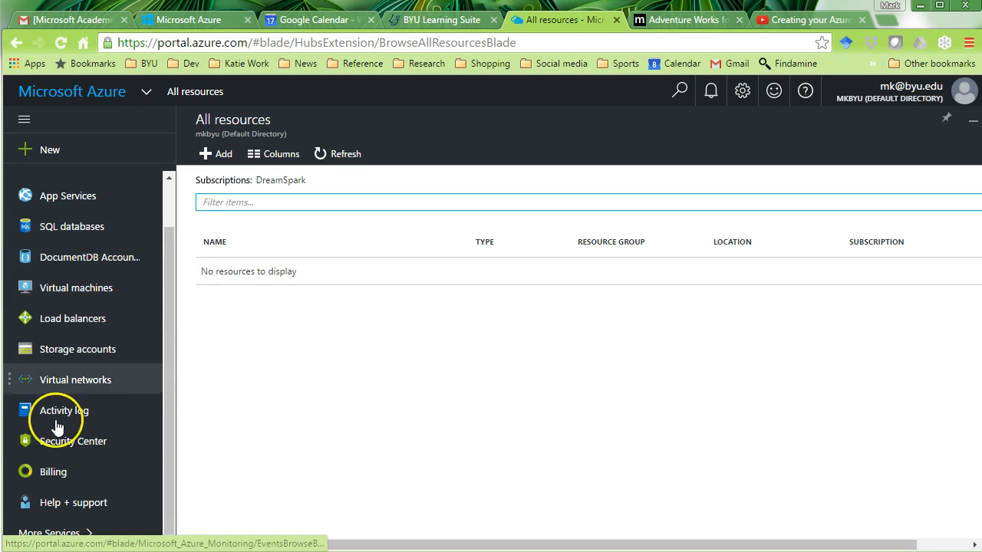
scroll(168, 322, "up", 1)
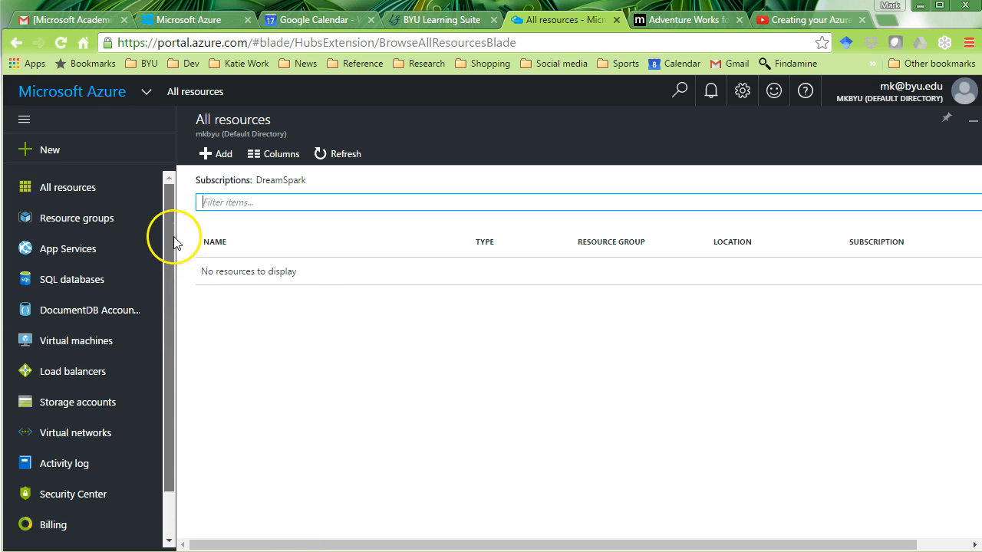
left_click(76, 283)
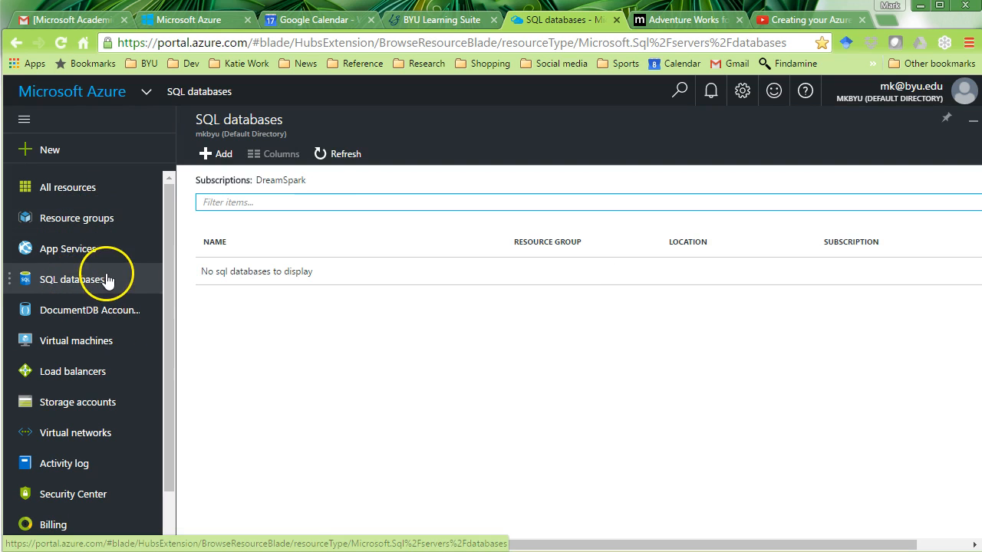
left_click(210, 154)
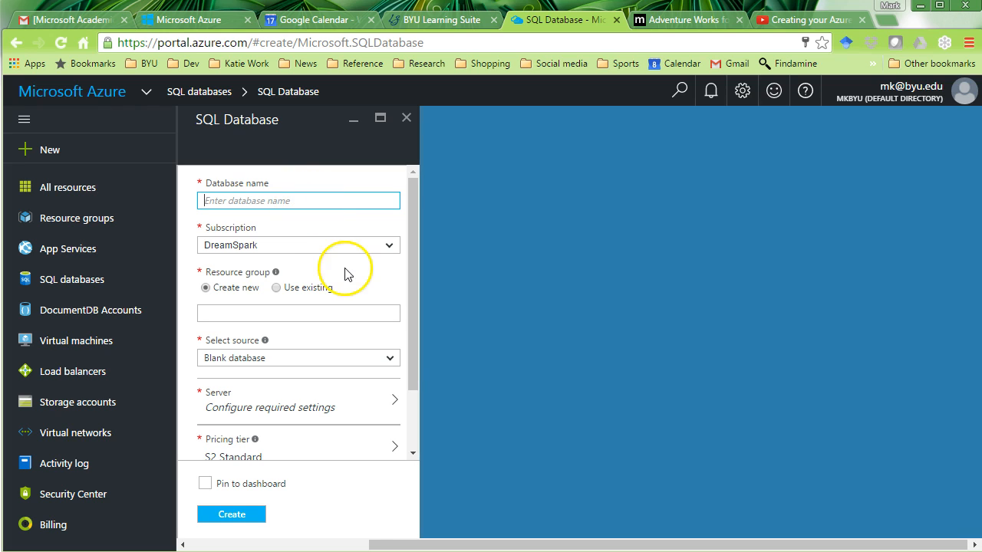
- Set the database source to Sample using AdventureWorksLT [V12]
left_click(389, 361)
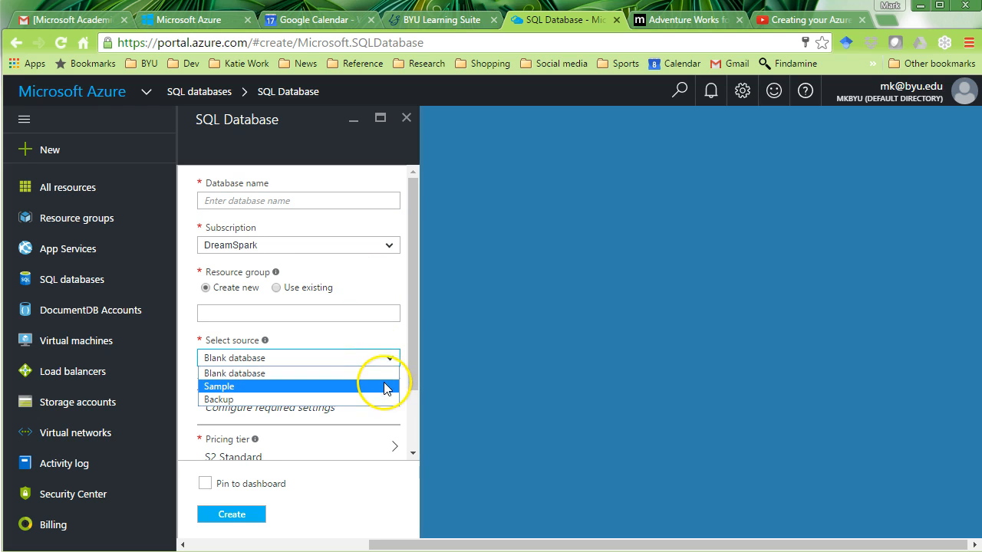
left_click(383, 389)
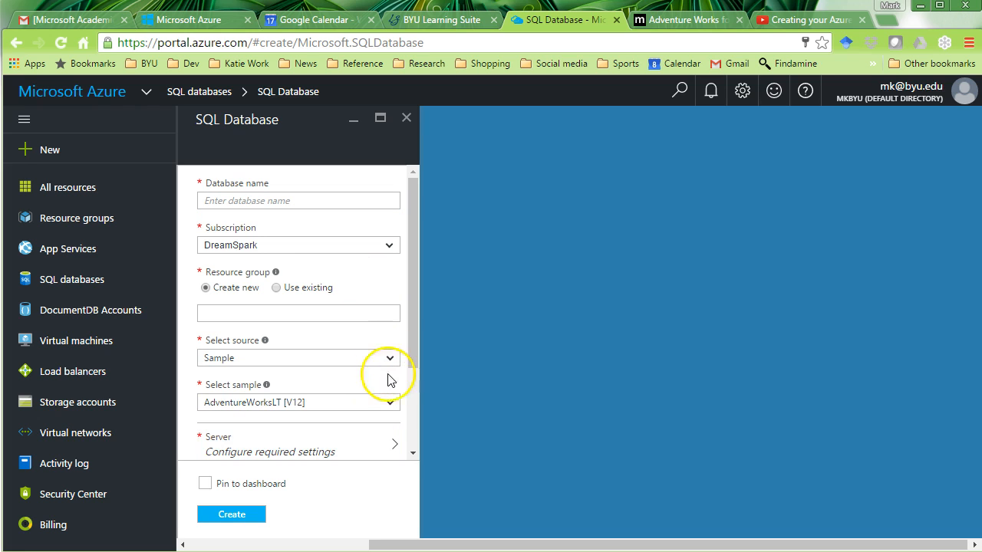
left_click(390, 406)
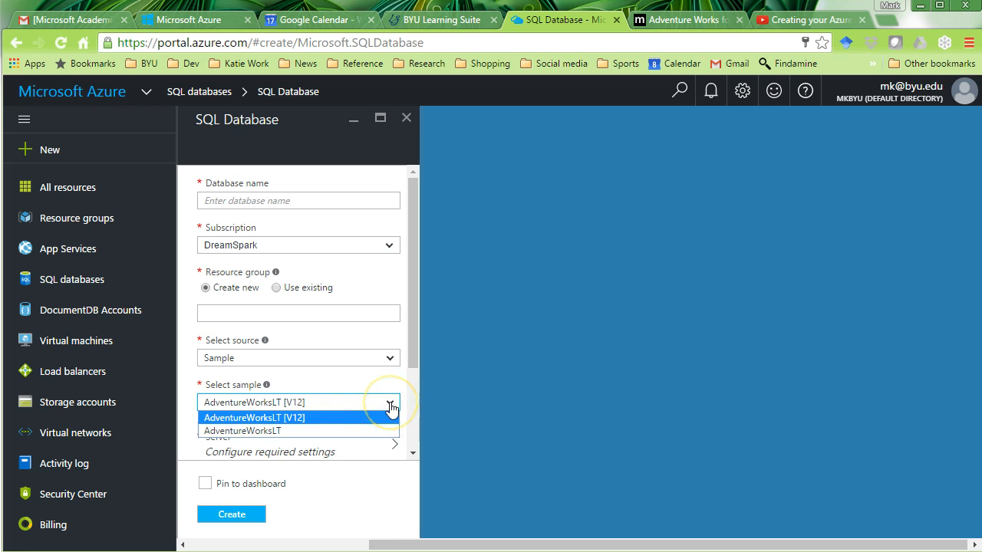
left_click(392, 408)
mouse_move(416, 331)
left_mouse_down()
mouse_move(415, 342)
mouse_move(415, 316)
left_mouse_up()
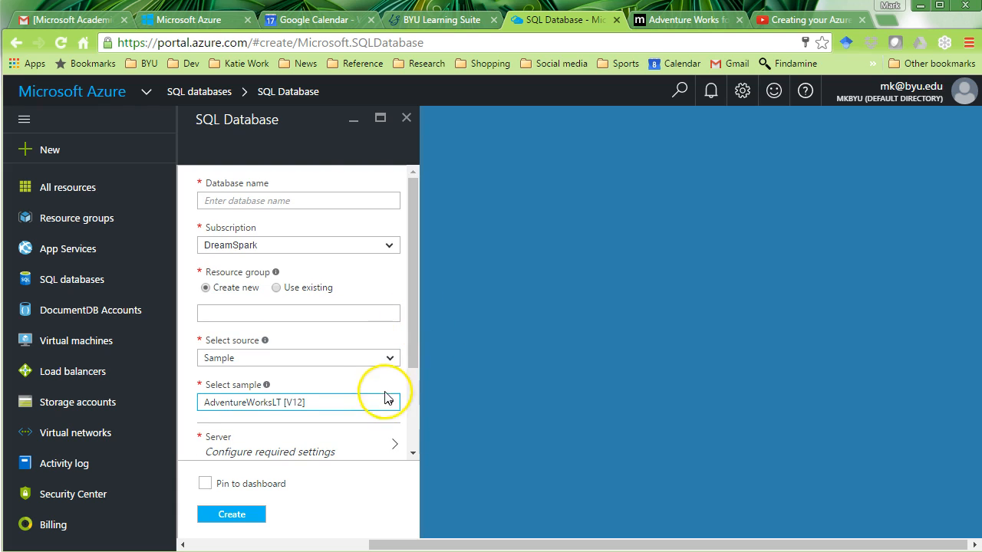
left_click(390, 361)
left_click(390, 362)
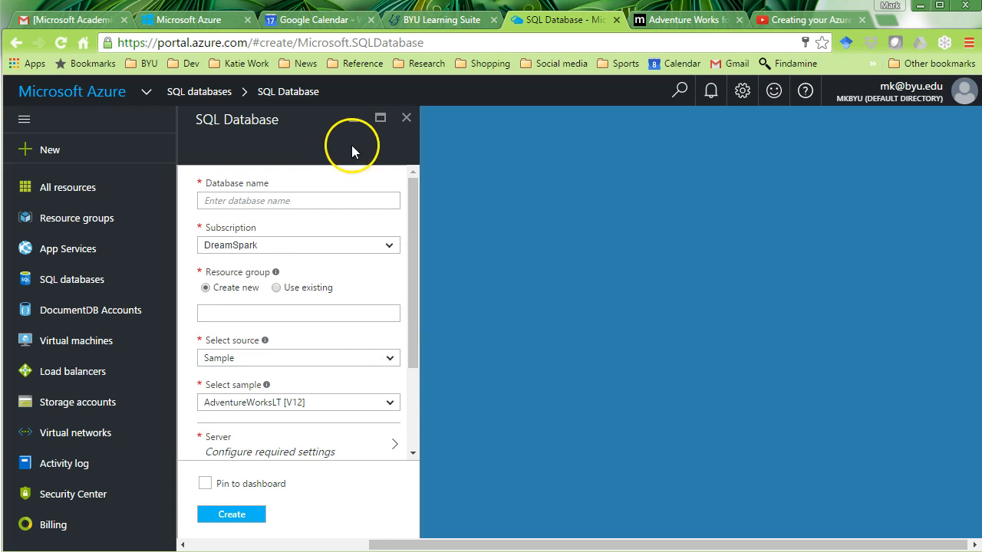
- Choose the DreamSpark subscription and create a new resource group named IS415
left_click(341, 202)
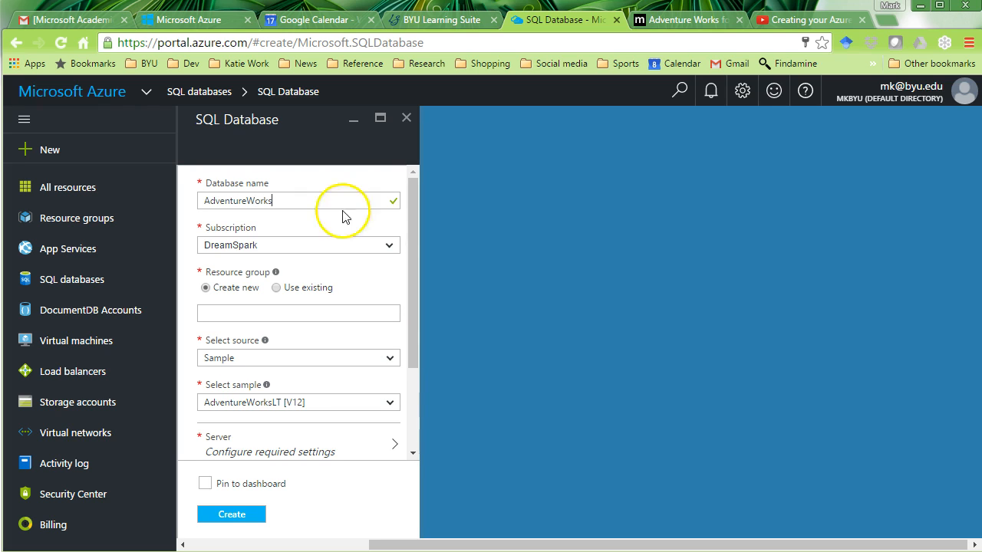
left_click(390, 245)
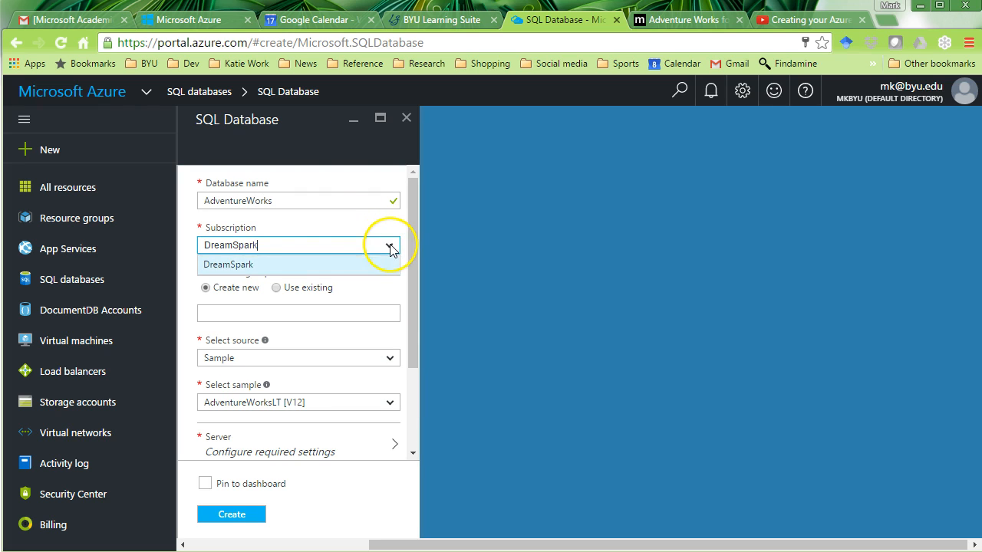
left_click(263, 266)
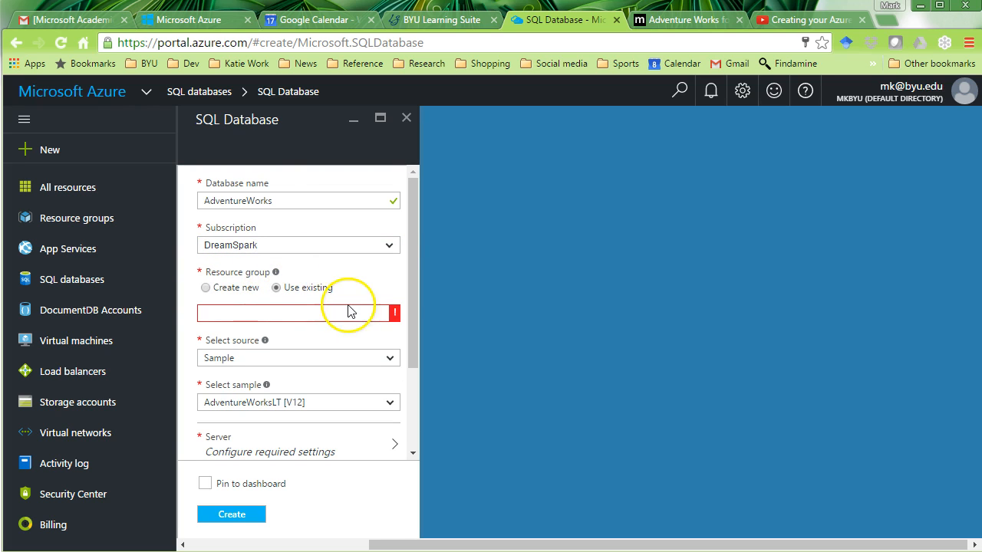
left_click(314, 308)
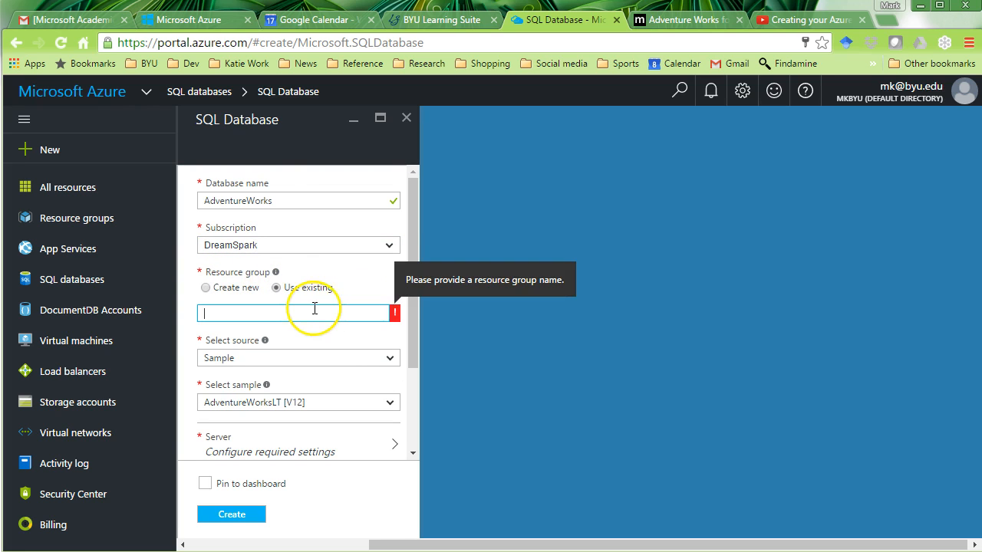
left_click(205, 288)
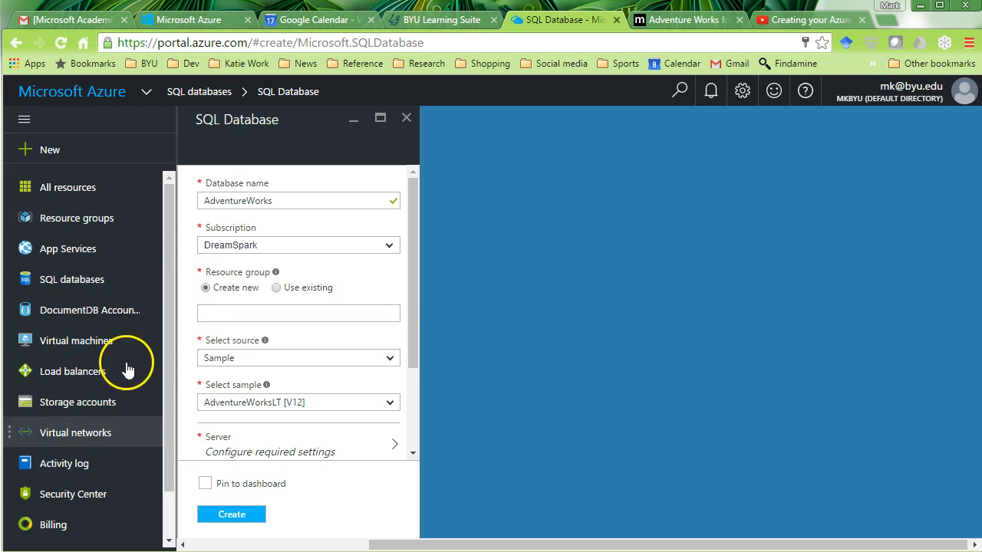
left_click(289, 313)
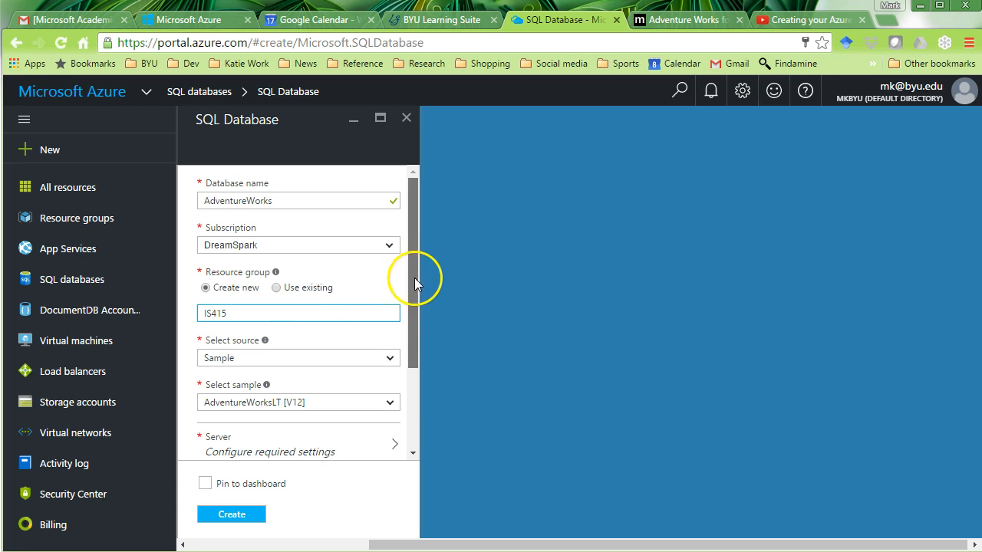
- Confirm the database source is still Sample, then go to the server settings
left_click_drag(415, 279, 414, 344)
left_click(386, 244)
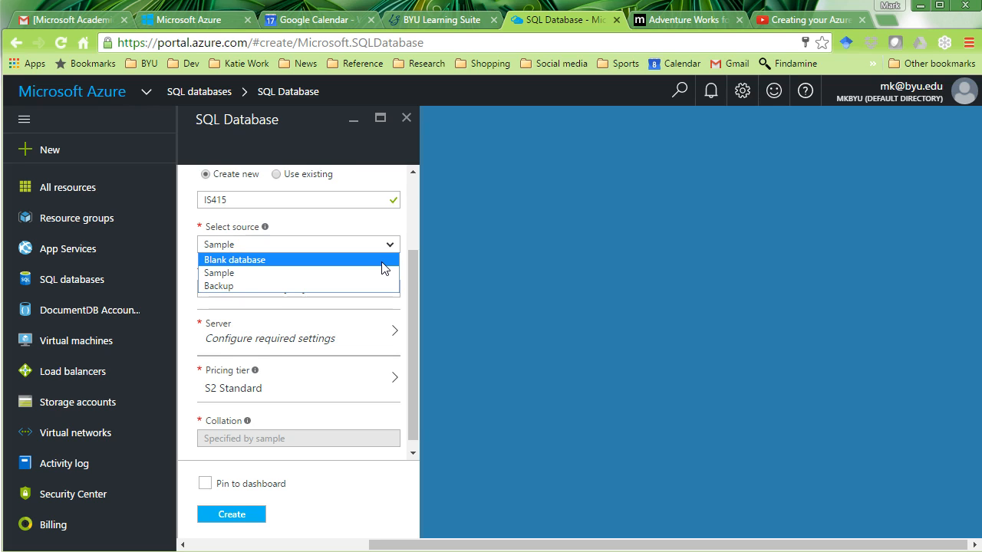
left_click(418, 263)
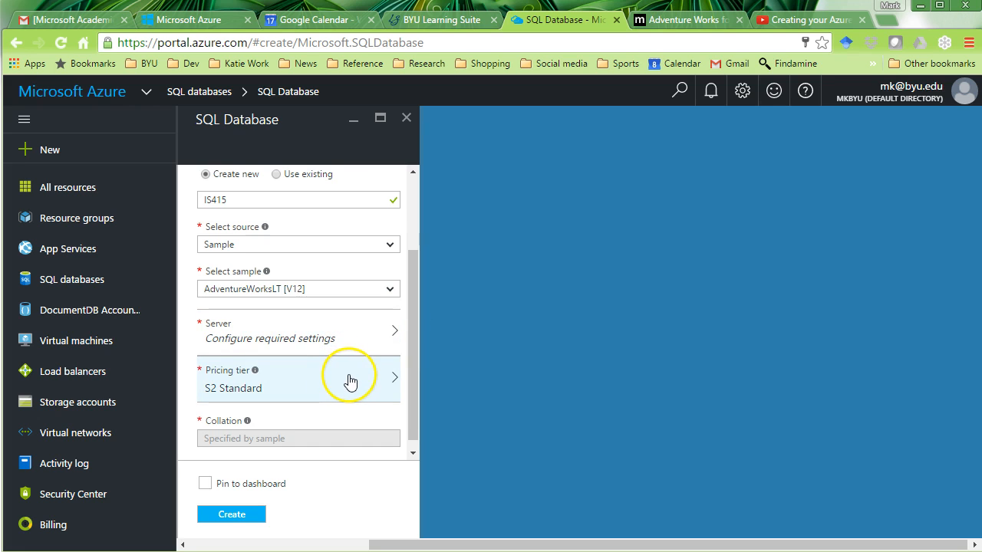
left_click(366, 337)
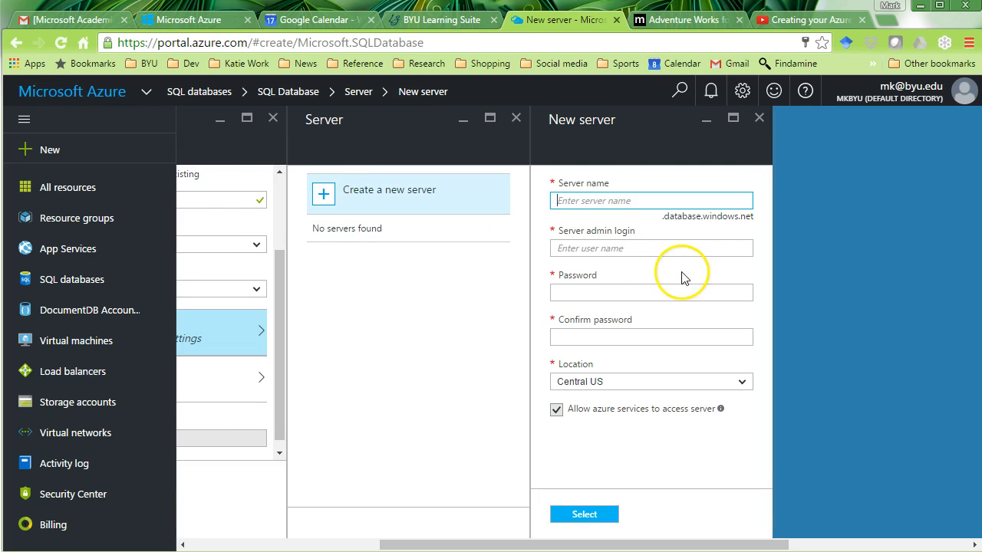
- Name the new server mjk415 and fill in the admin login and password
left_click_drag(661, 222, 765, 215)
left_click(756, 217)
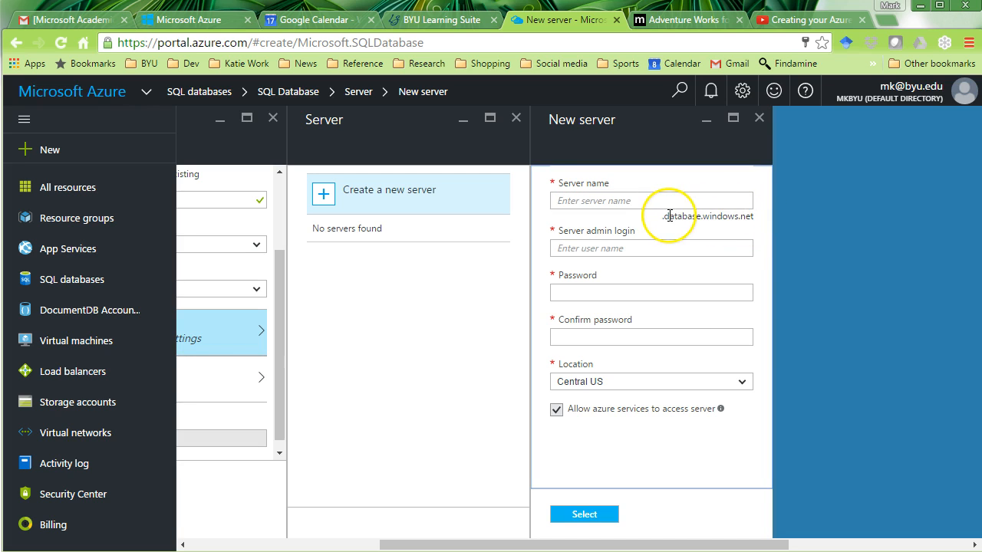
left_click(710, 199)
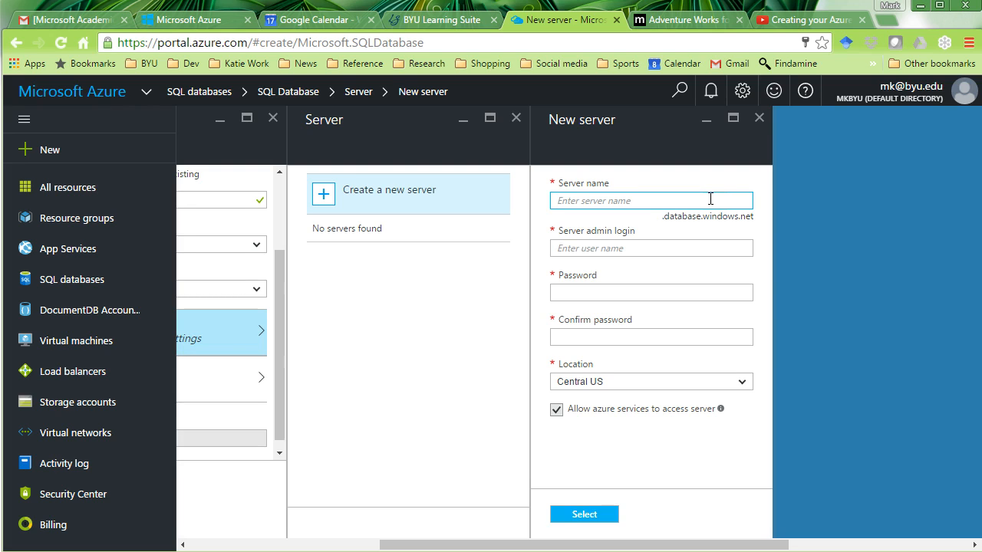
type("mk")
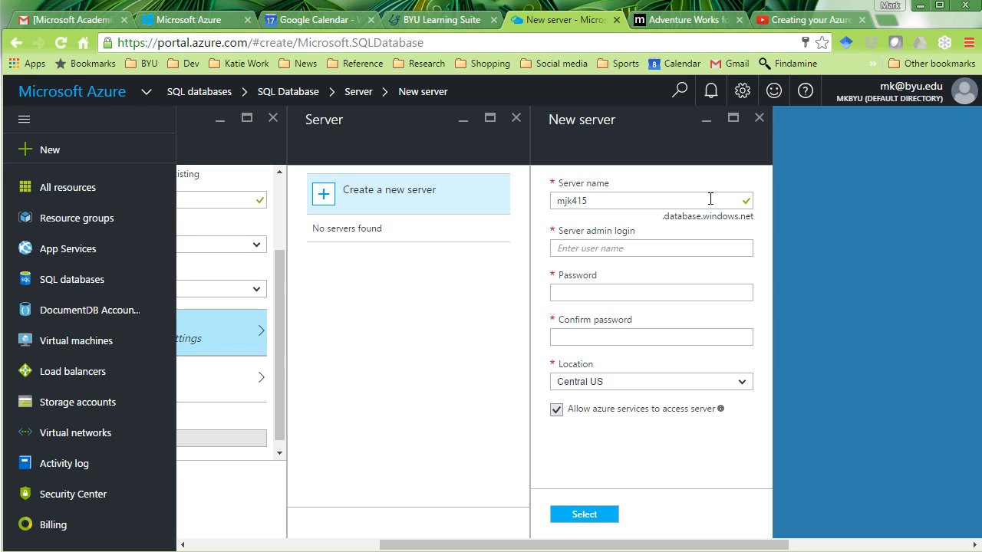
key("Tab")
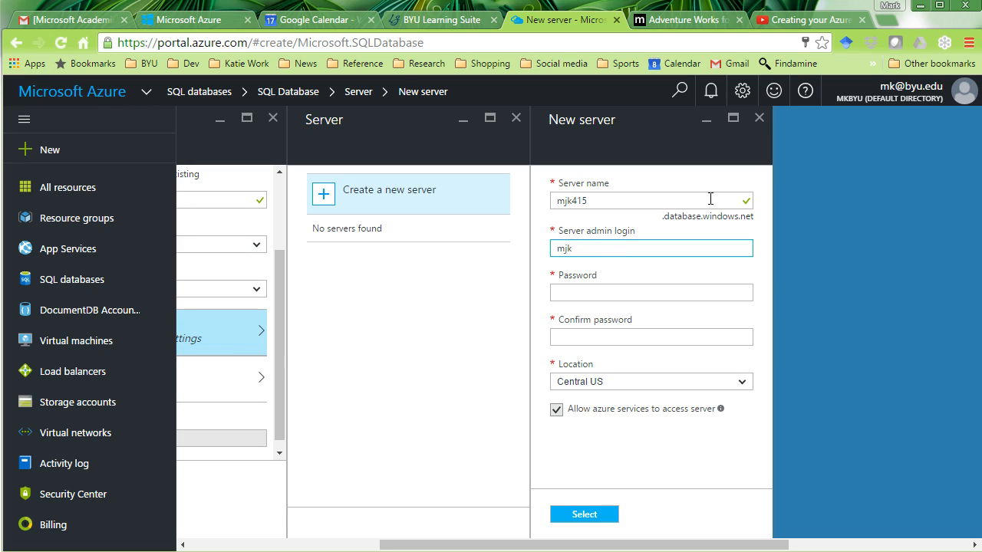
key("Tab")
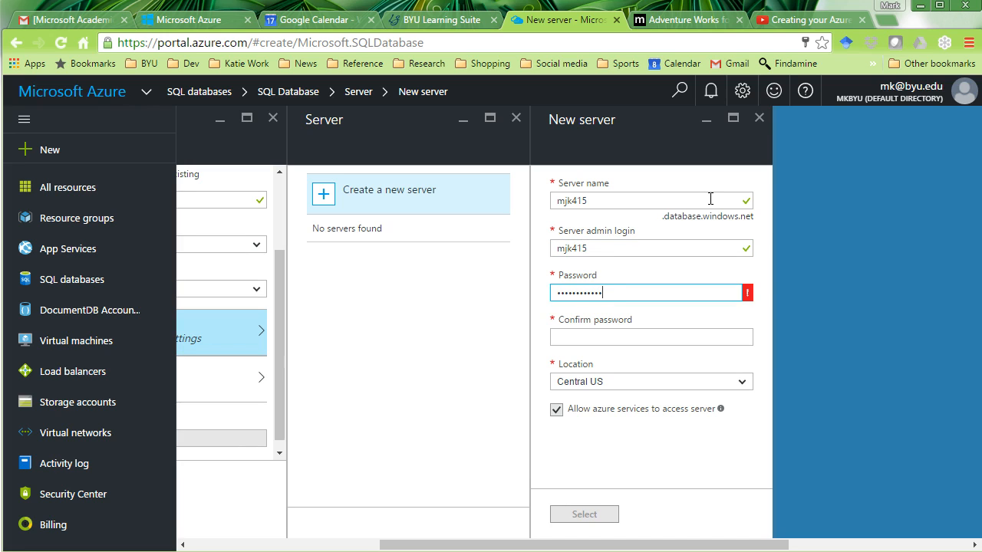
key("Tab")
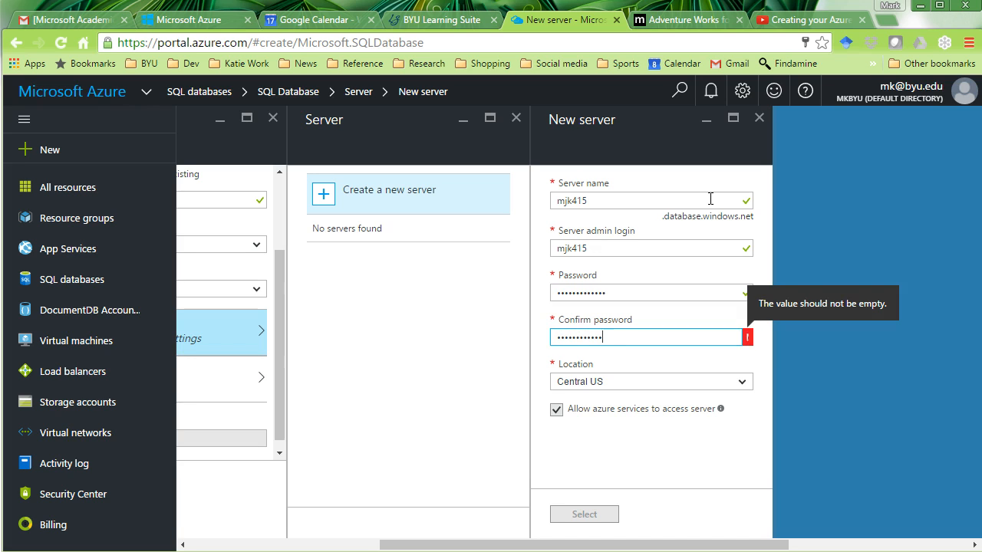
- Set the server location to West US, confirm the server, and let the browser save the password
left_click(738, 382)
left_click_drag(750, 418, 745, 499)
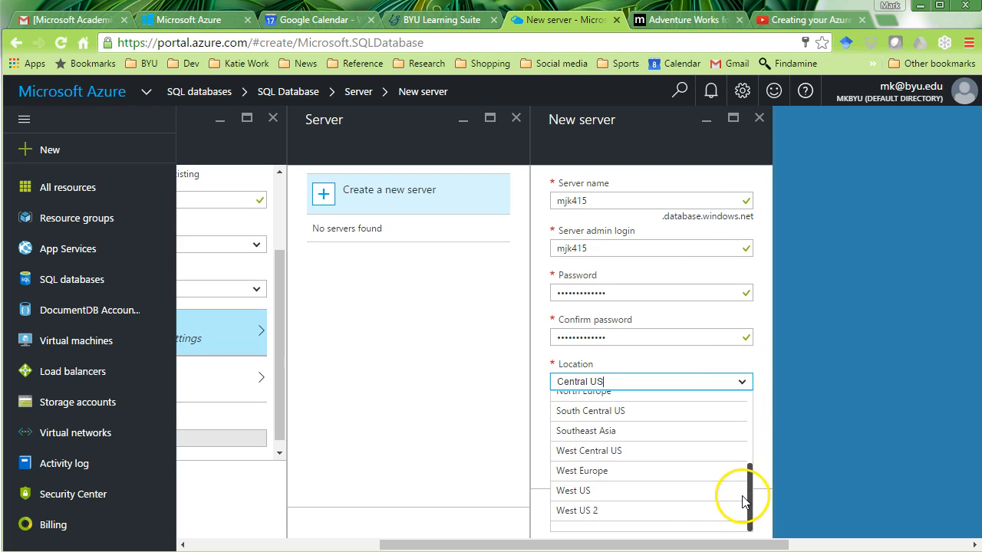
left_click(634, 498)
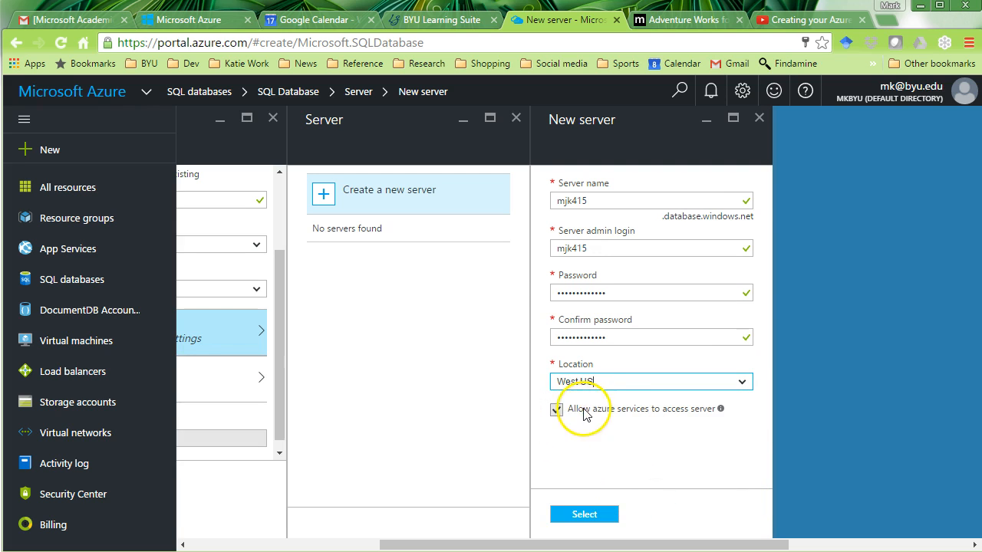
left_click(583, 522)
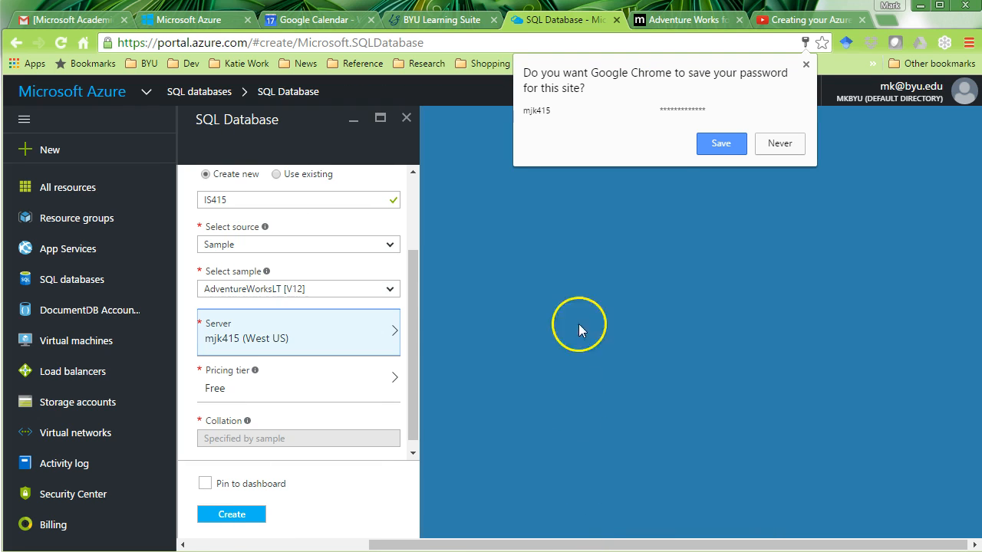
left_click(715, 147)
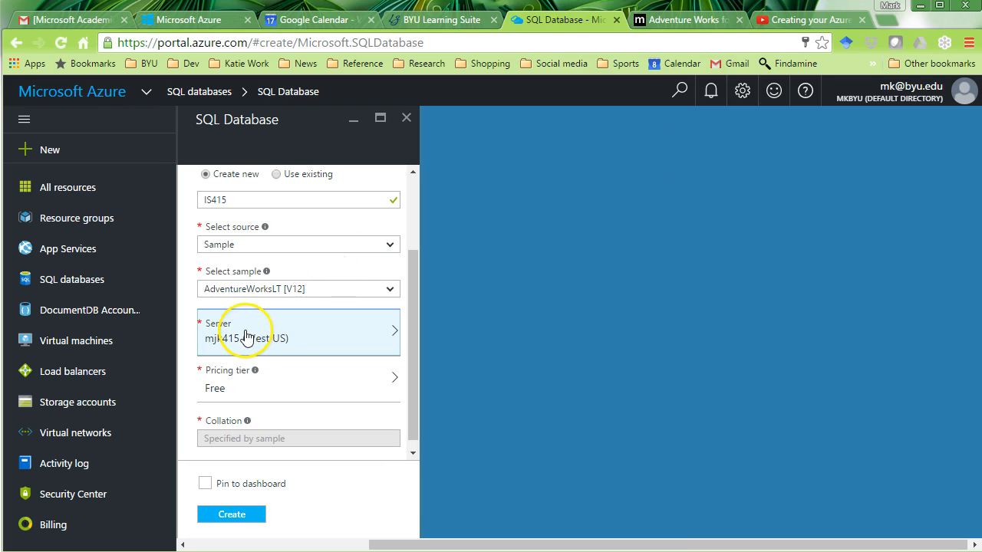
left_click(278, 389)
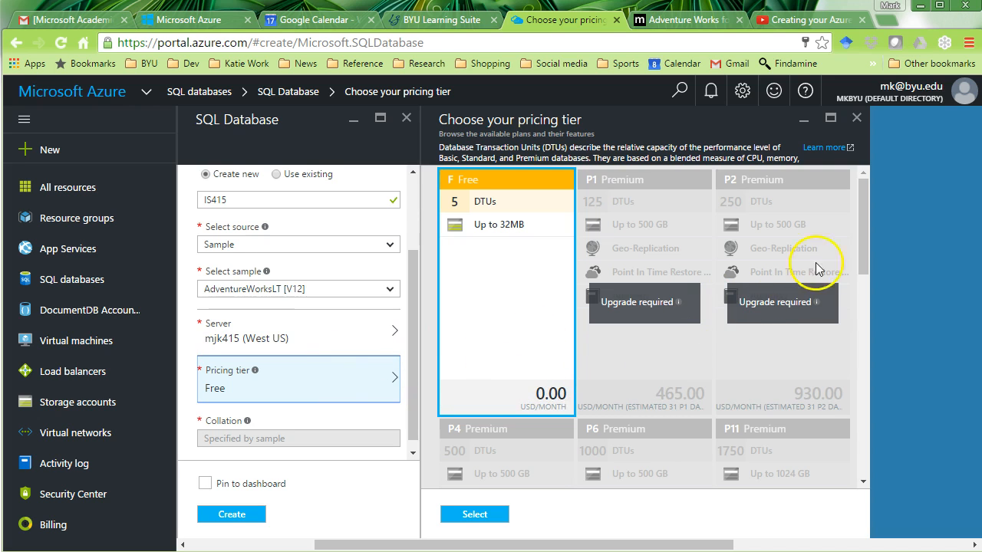
- Look over the pricing tiers, keep F Free at 0.00 USD/month, and create the database
left_click_drag(863, 235, 855, 456)
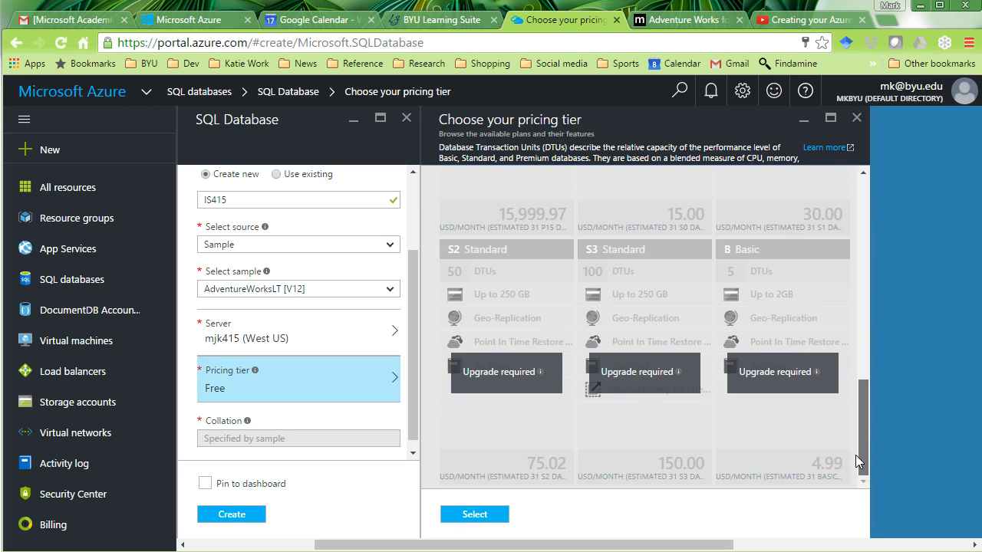
left_click_drag(855, 446, 860, 226)
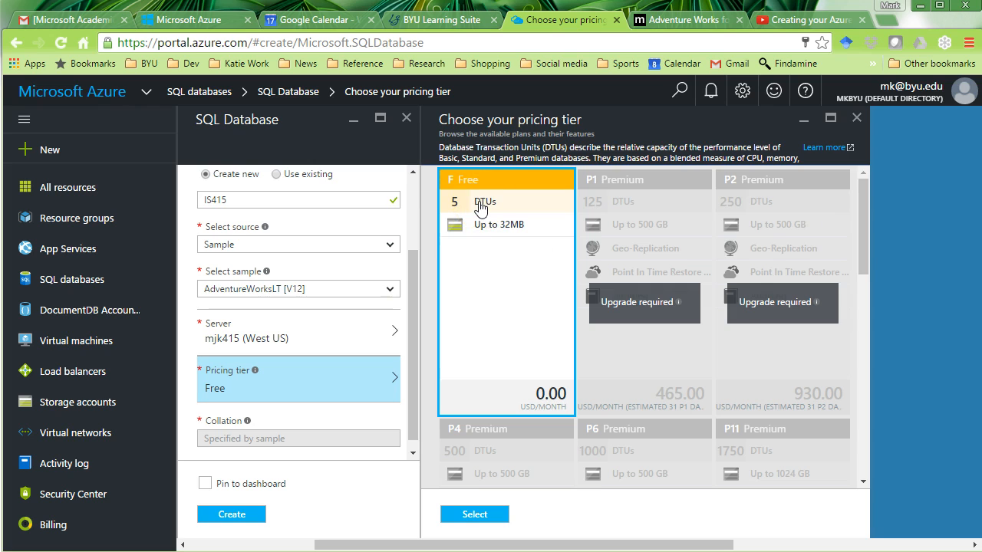
left_click_drag(865, 214, 838, 461)
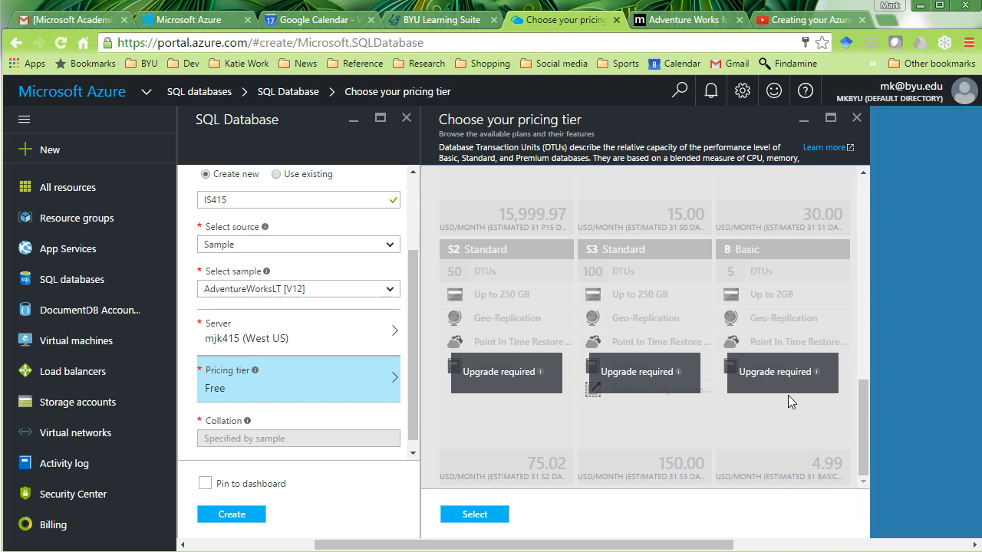
left_click_drag(860, 416, 866, 354)
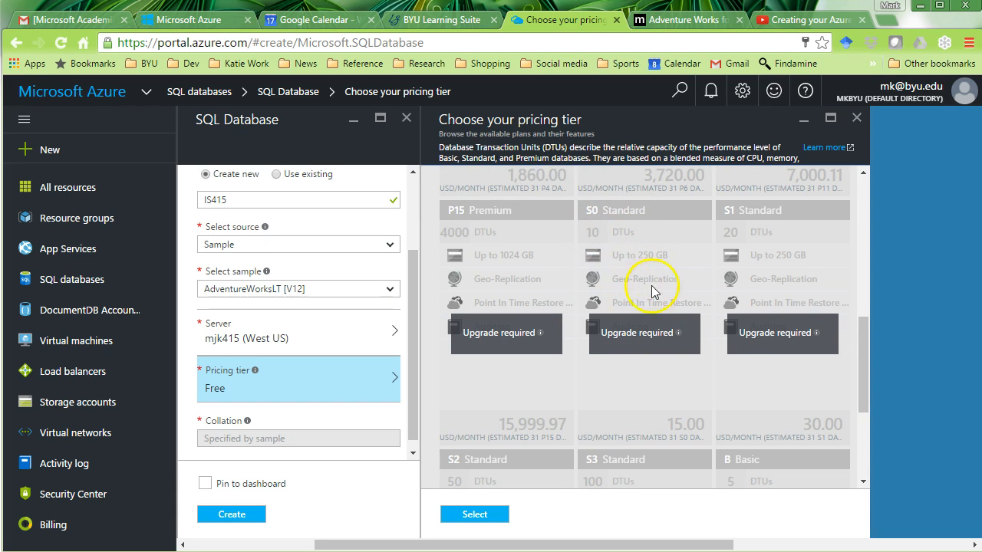
left_click_drag(867, 394, 860, 218)
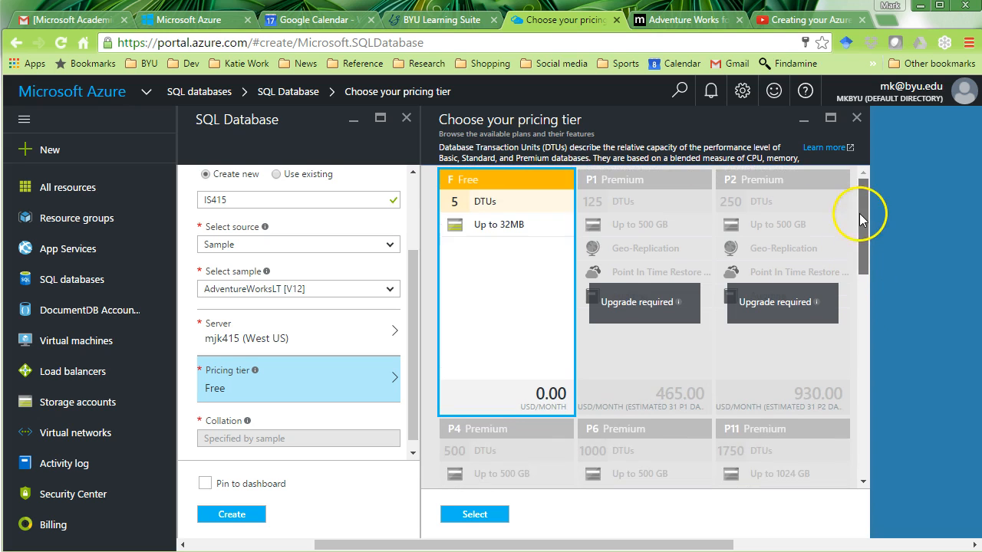
left_click(228, 515)
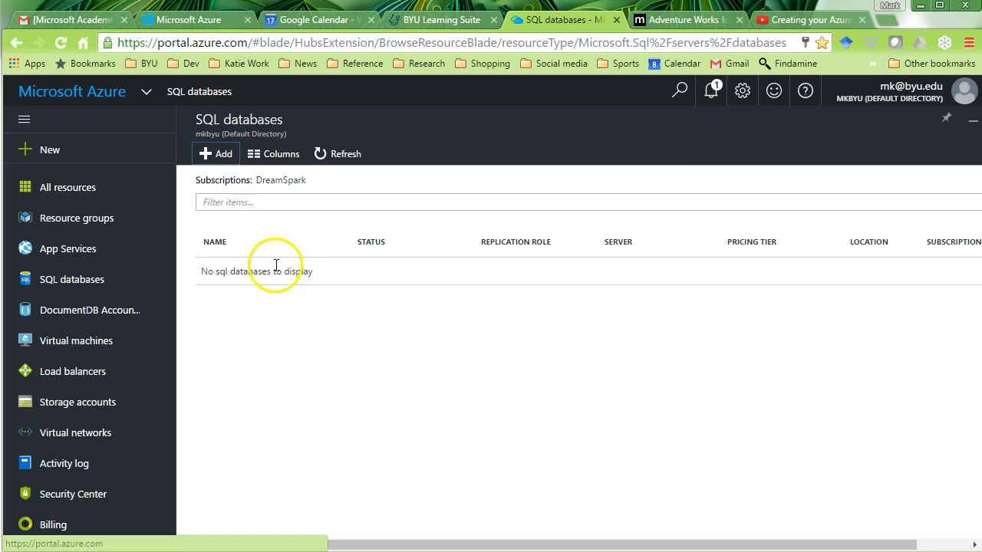
- Refresh the SQL databases list until AdventureWorks shows Online, then open it
left_click(75, 281)
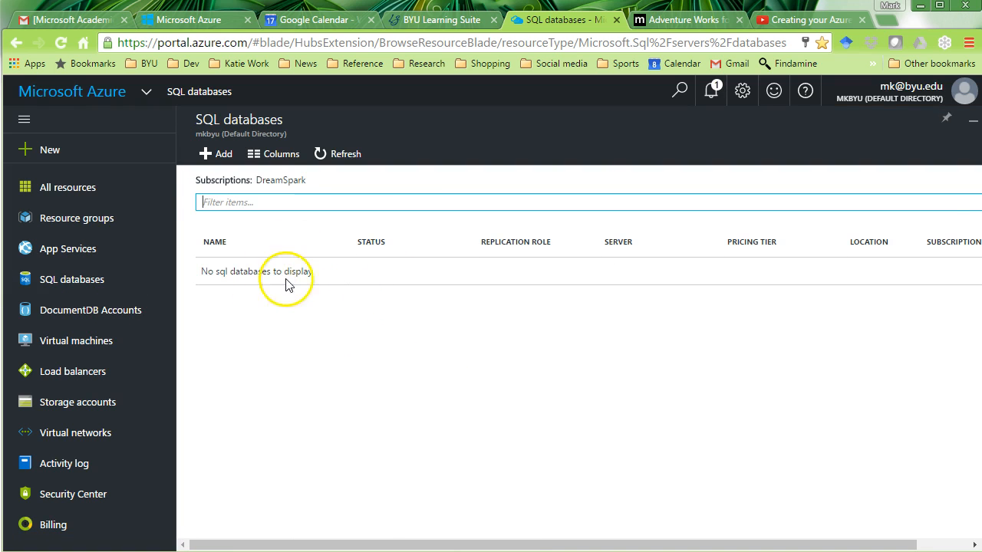
left_click_drag(527, 543, 462, 537)
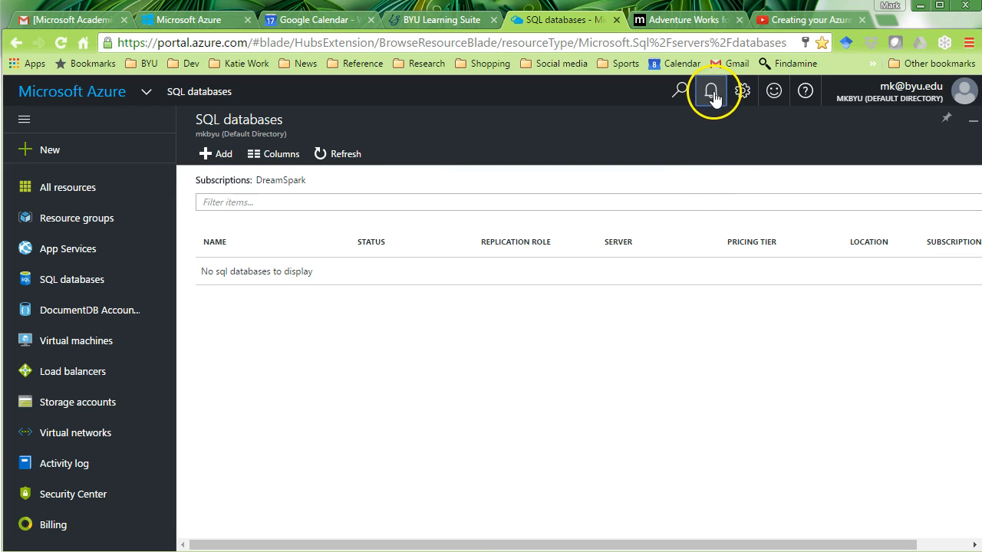
left_click(711, 93)
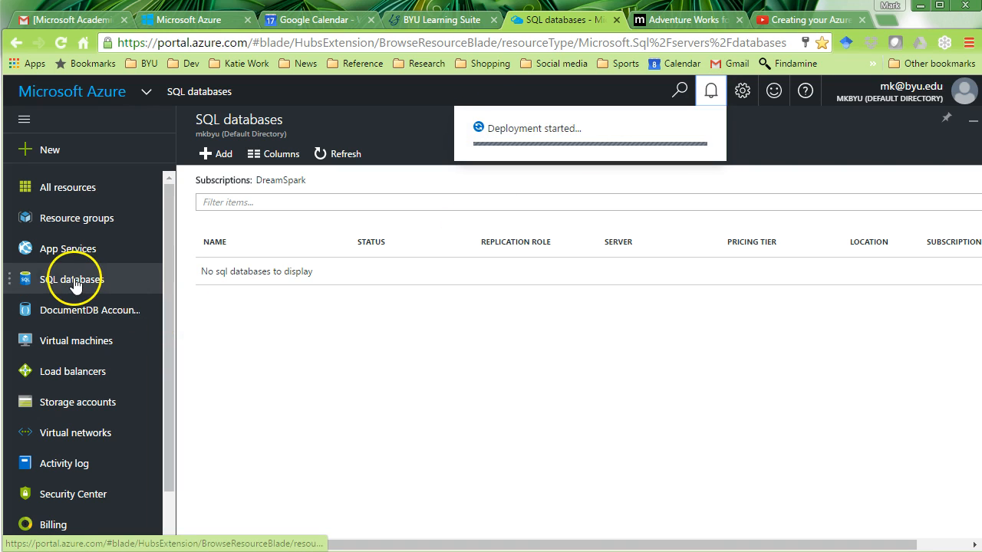
left_click(344, 154)
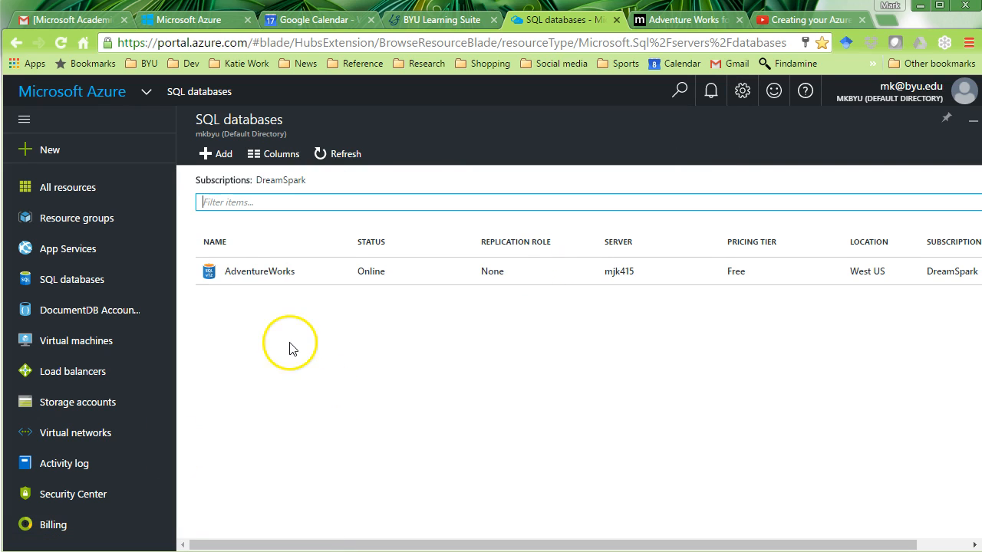
left_click(281, 284)
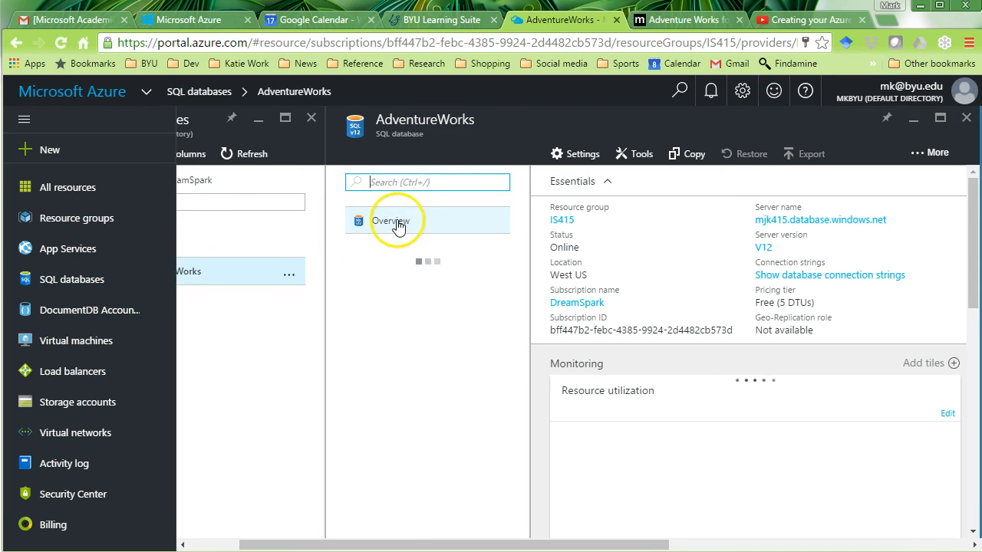
- Open the AdventureWorks overview, view the Resource utilization chart, and return to Essentials
left_click(427, 230)
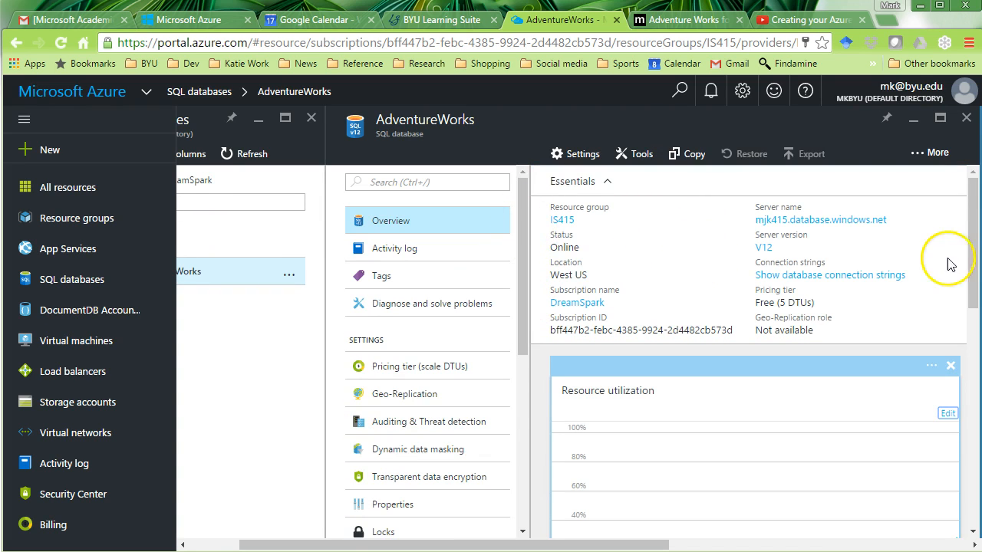
left_click_drag(971, 241, 971, 285)
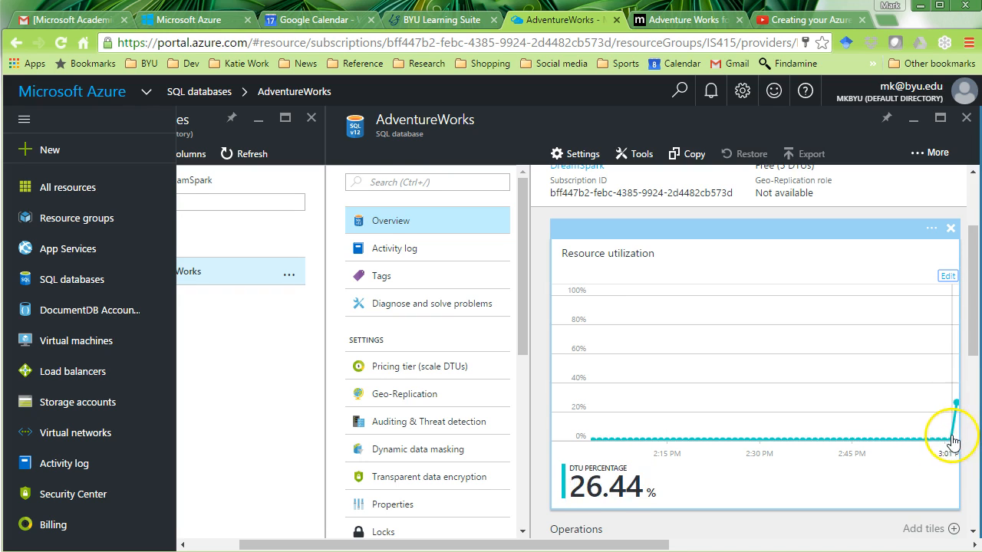
left_click_drag(971, 340, 968, 291)
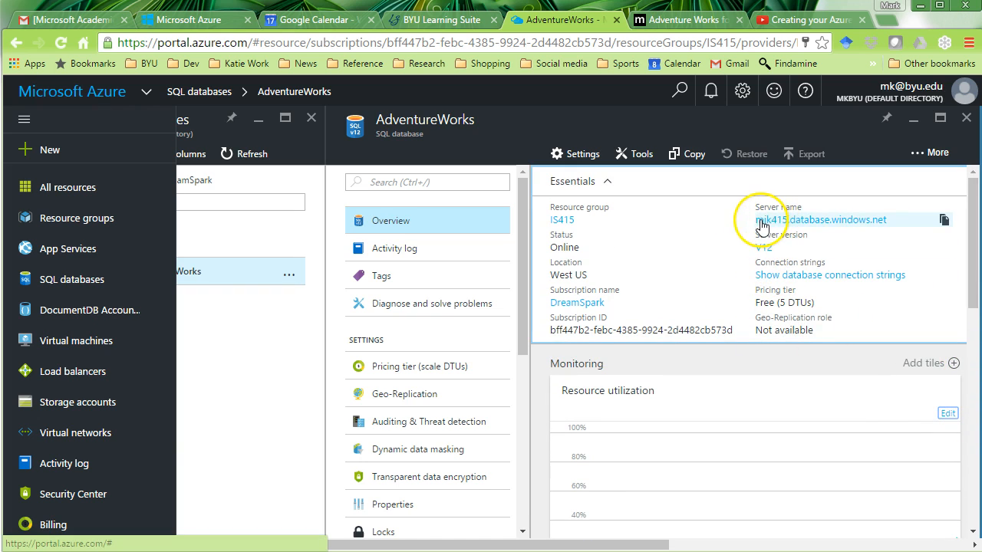
- Show the AdventureWorks connection strings, then switch to SSMS's Connect to Server dialog
left_click(853, 281)
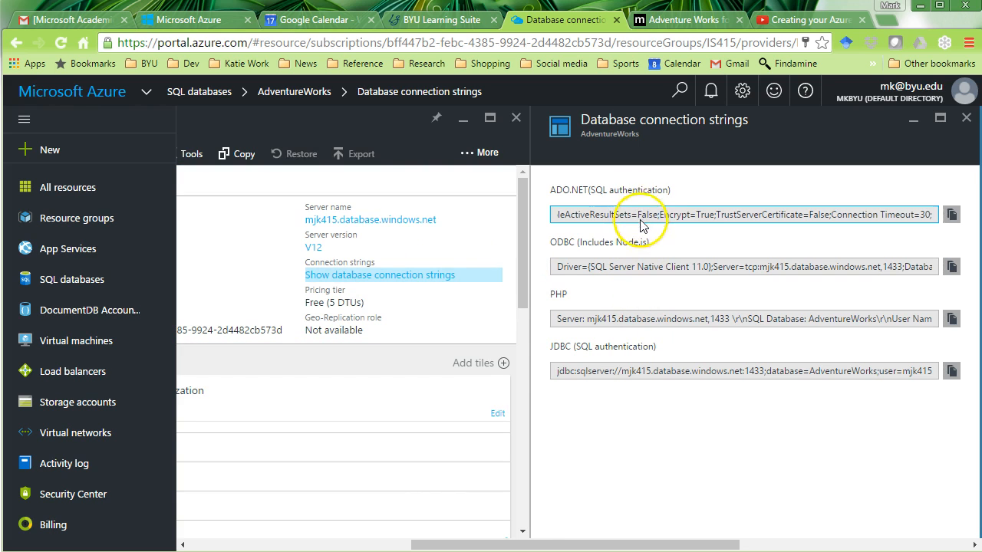
left_click_drag(436, 546, 301, 546)
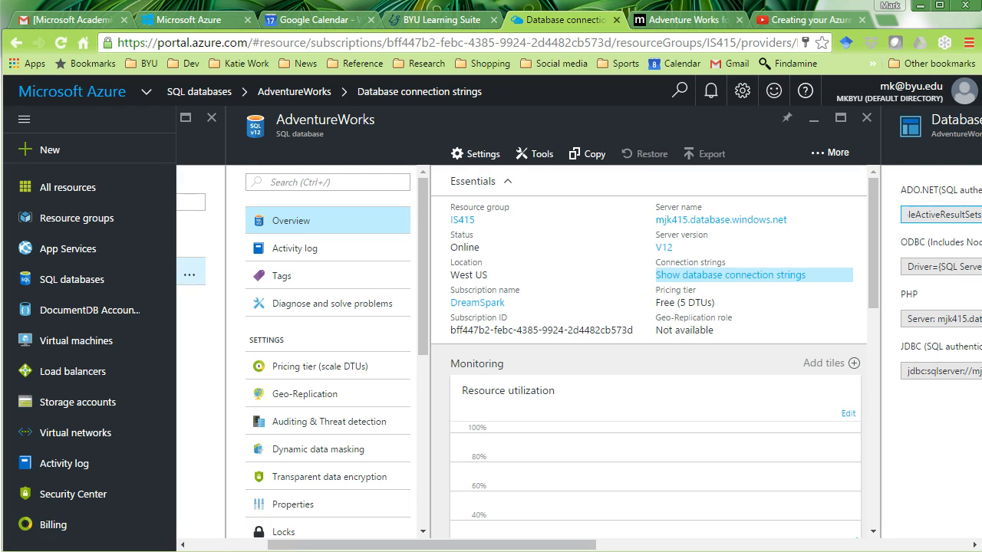
key("alt+Tab")
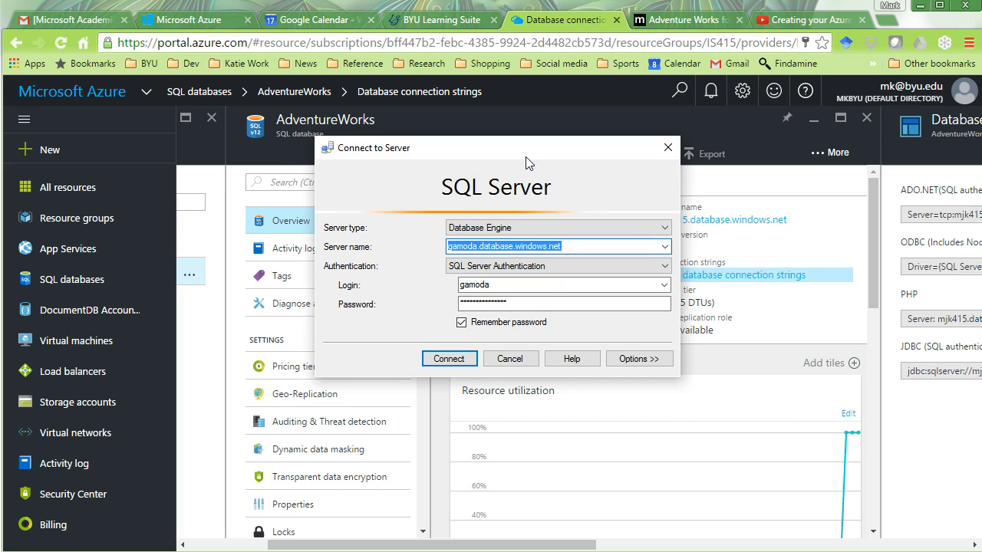
- Copy the server name mjk415.database.windows.net from the portal into Connect to Server
left_click_drag(565, 160, 357, 106)
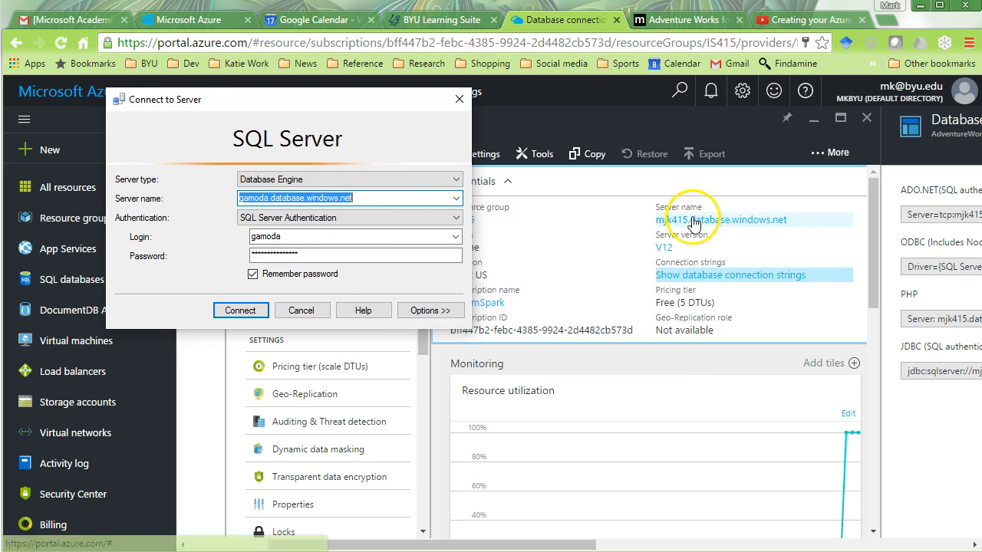
left_click_drag(654, 217, 791, 223)
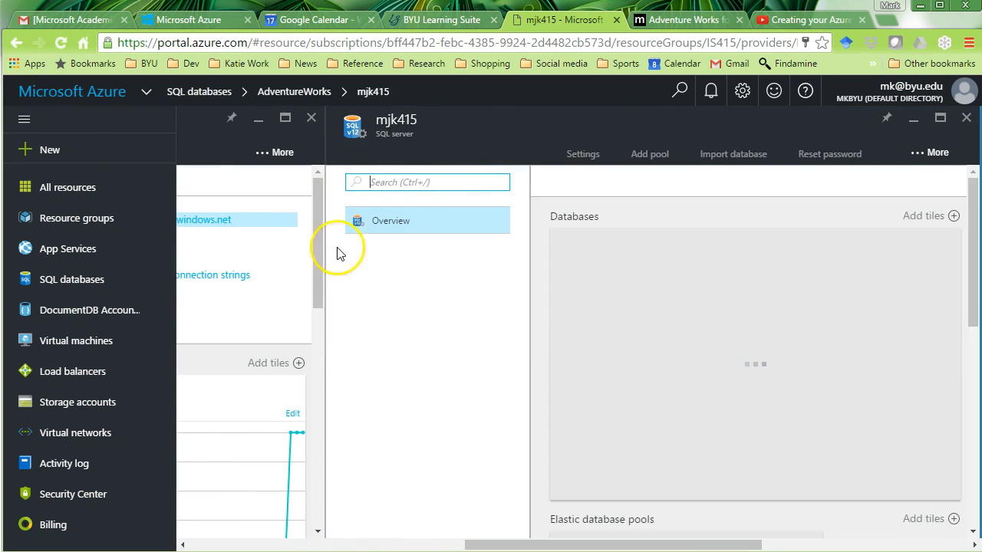
left_click(966, 117)
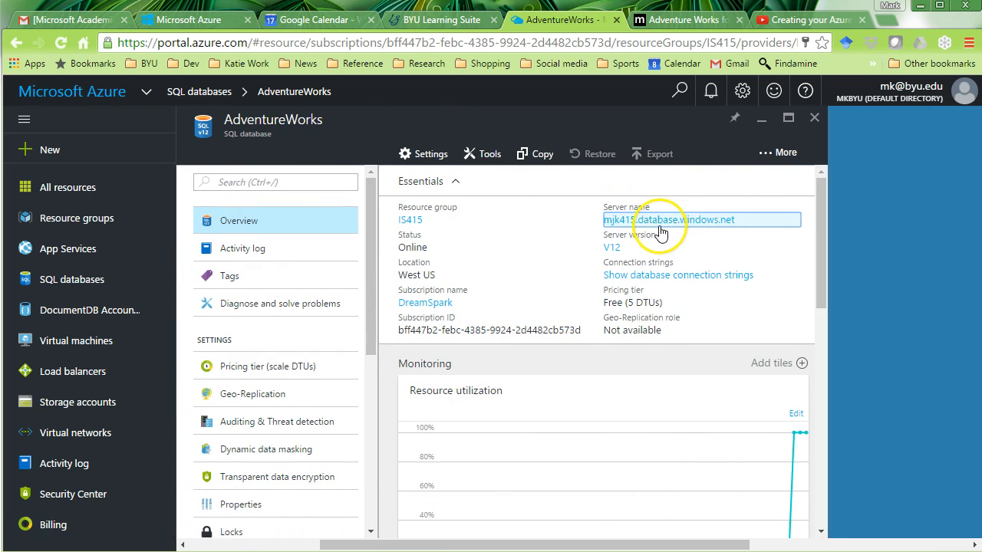
left_click(796, 221)
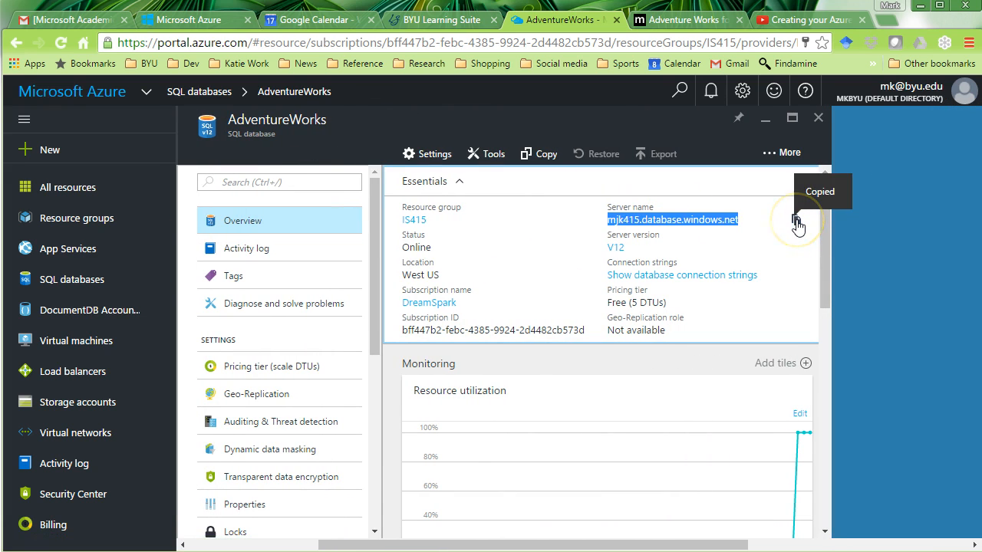
key("alt+Tab")
key("ctrl+v")
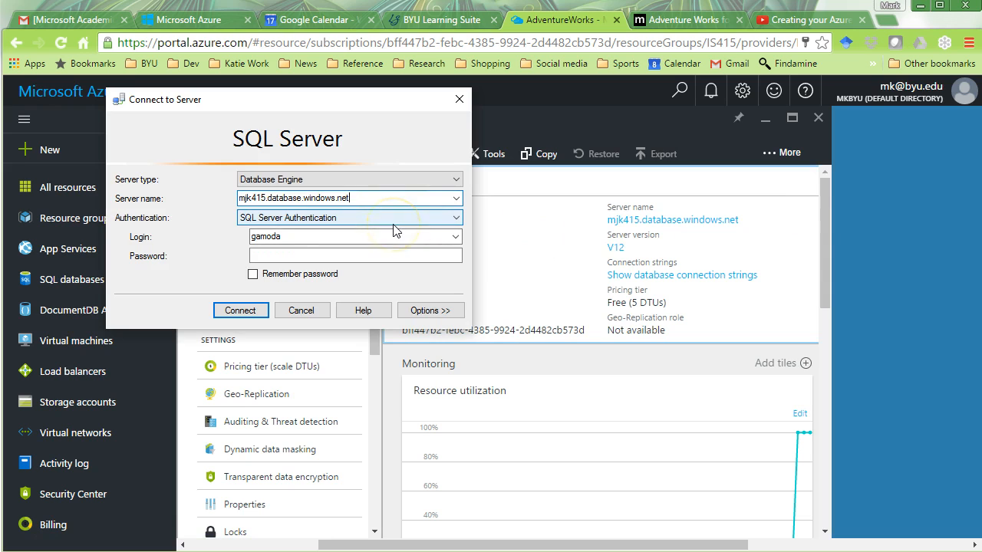
- Paste the server admin login, enter the password, turn on Remember password, and connect
left_click(384, 235)
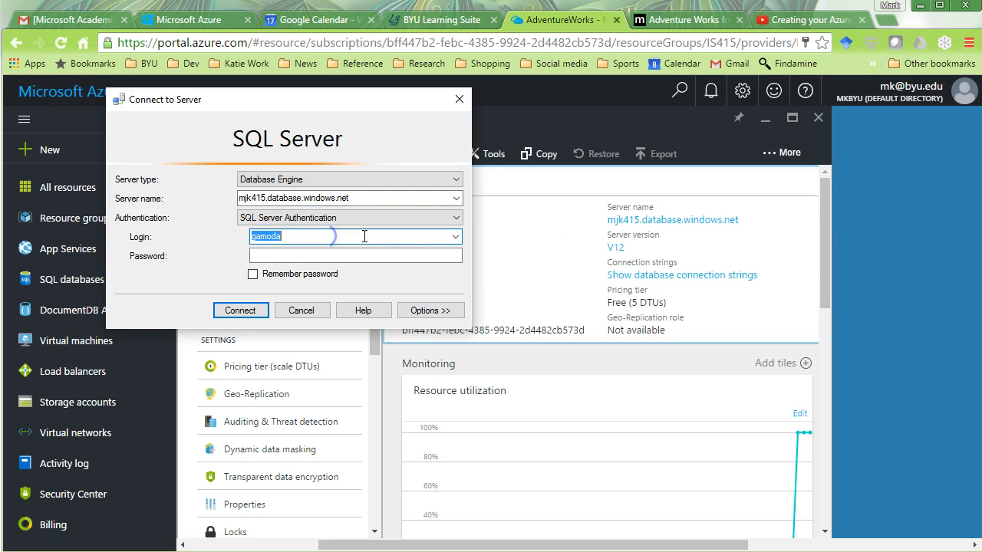
left_click(695, 224)
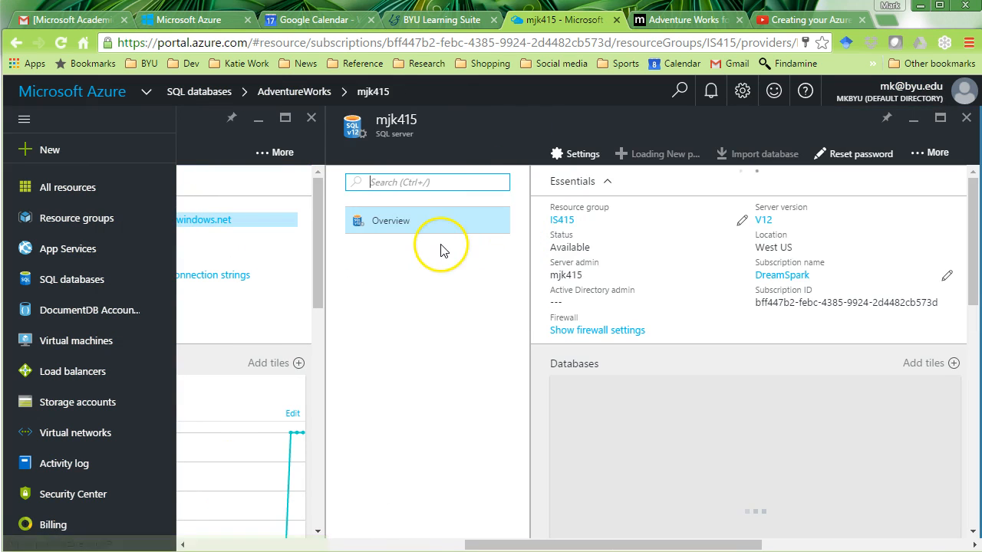
double_click(566, 276)
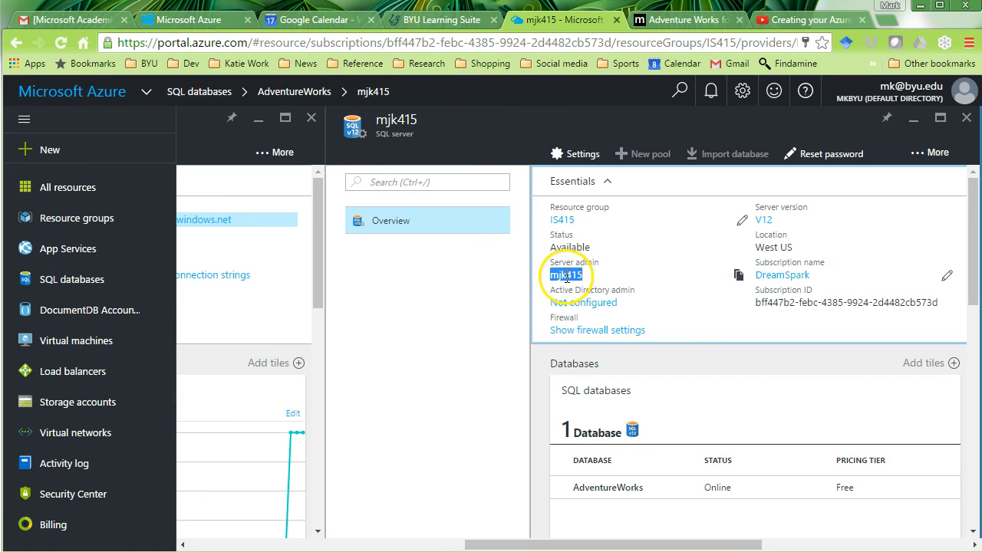
left_click(739, 280)
key("alt+Tab")
key("ctrl+v")
key("Tab")
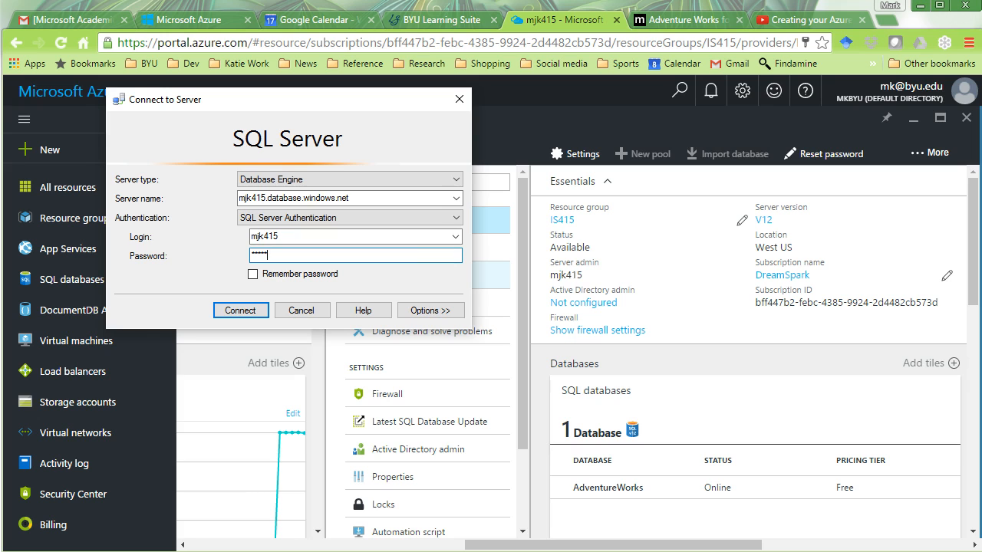
key("Tab")
key("space")
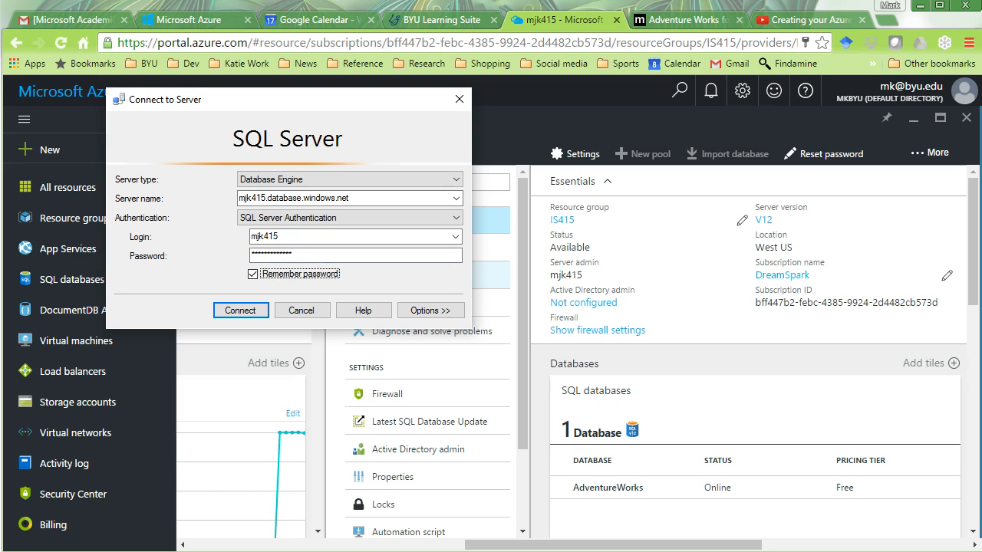
key("Return")
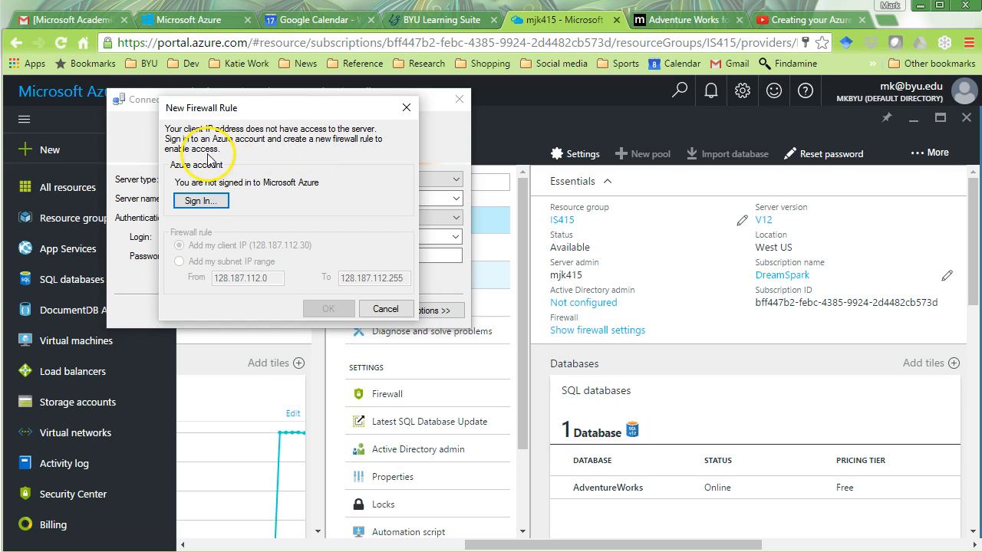
- Start the Azure sign-in from New Firewall Rule, choosing Personal account and a different Microsoft account
left_click(197, 201)
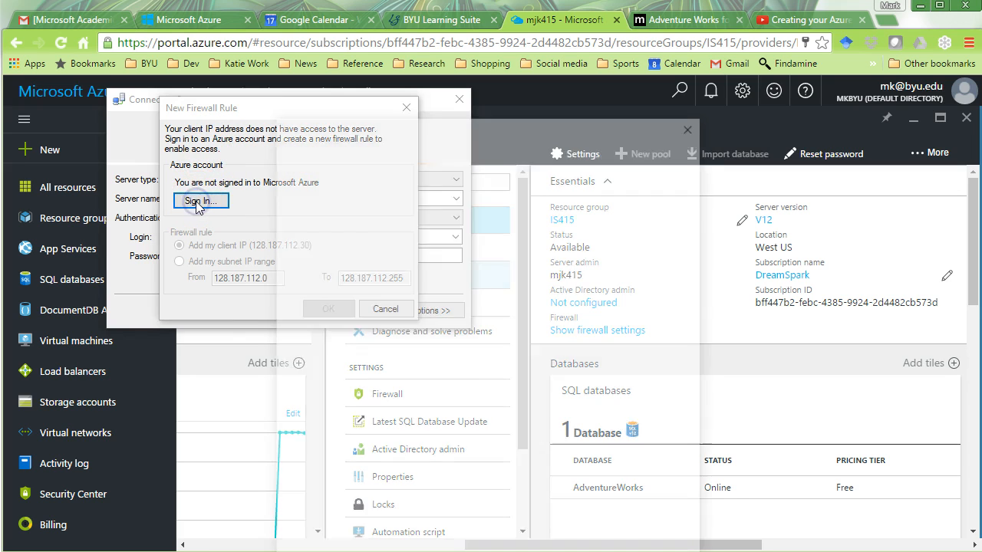
left_click_drag(443, 129, 448, 86)
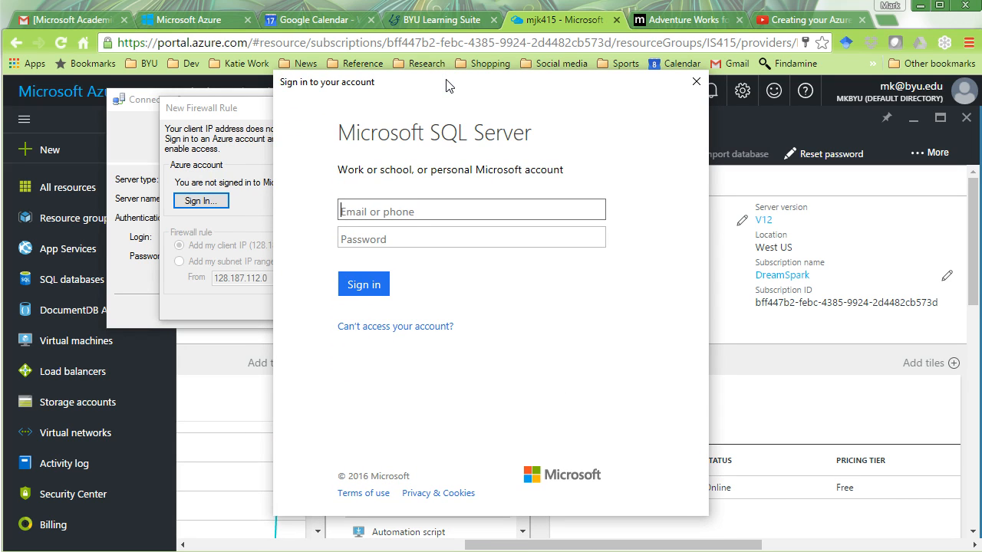
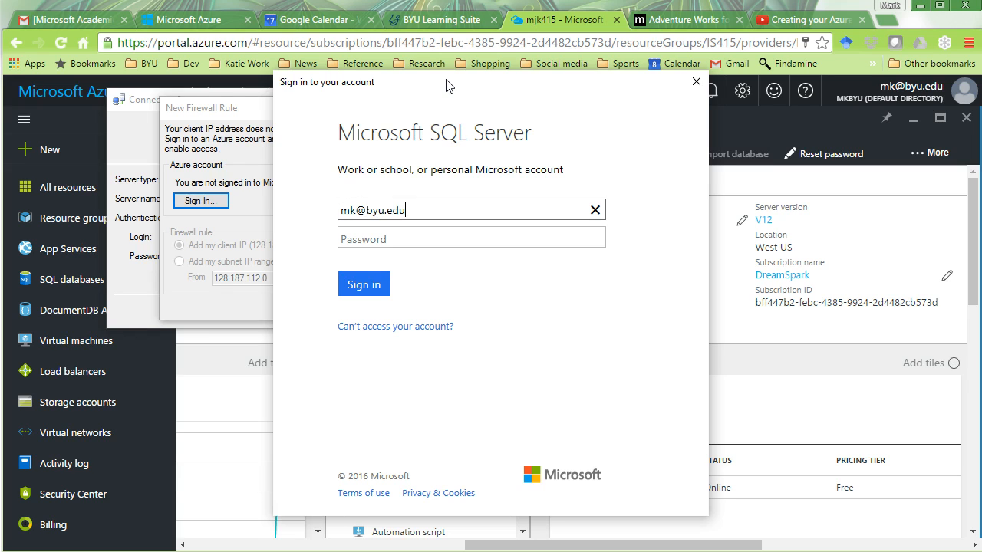
key("Tab")
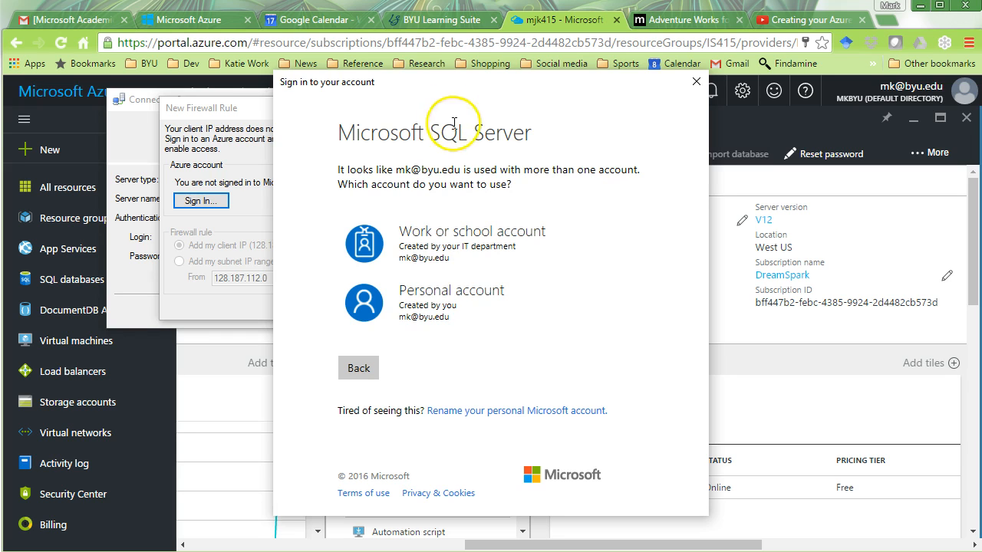
left_click(448, 307)
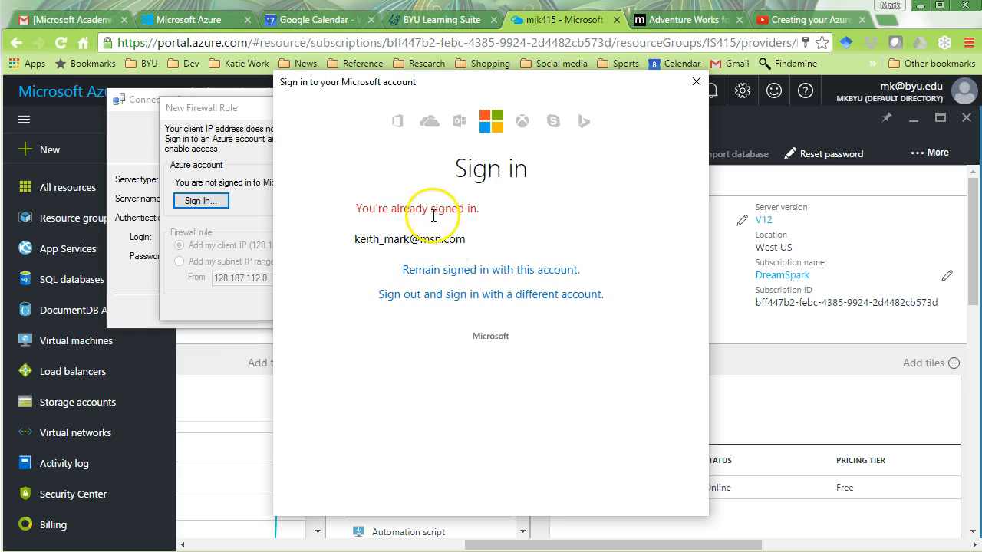
left_click(454, 270)
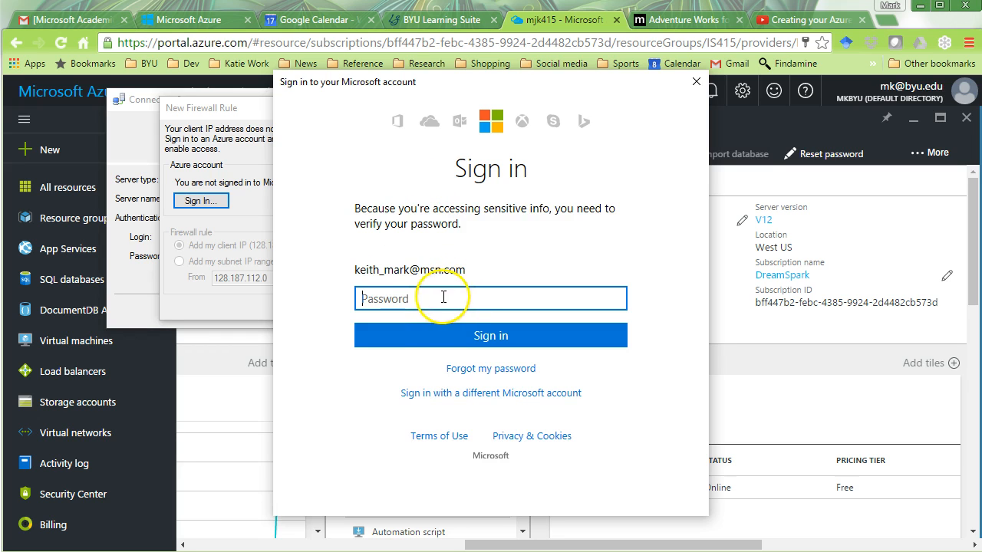
left_click(465, 395)
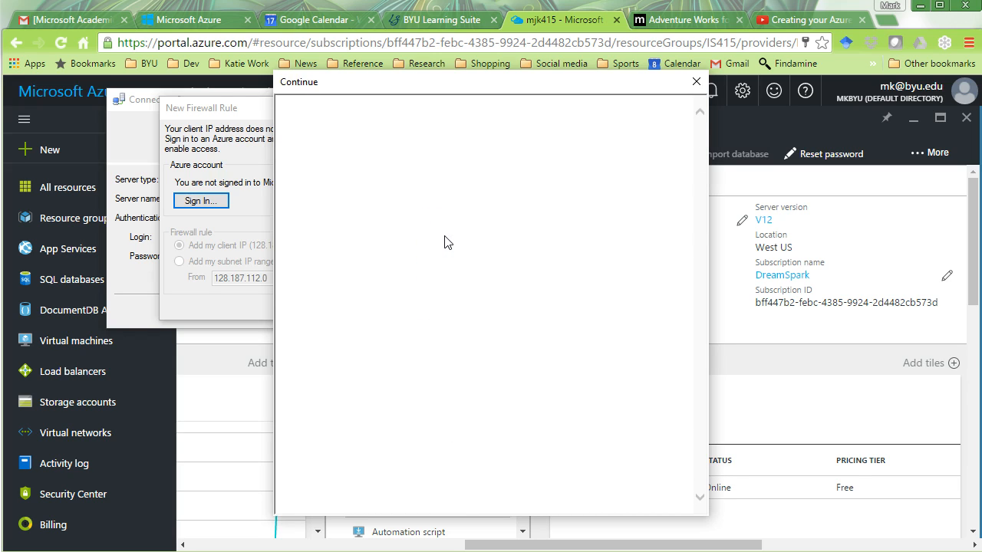
- Enter the account e-mail and password, stay signed in, and submit the sign-in
left_click(449, 258)
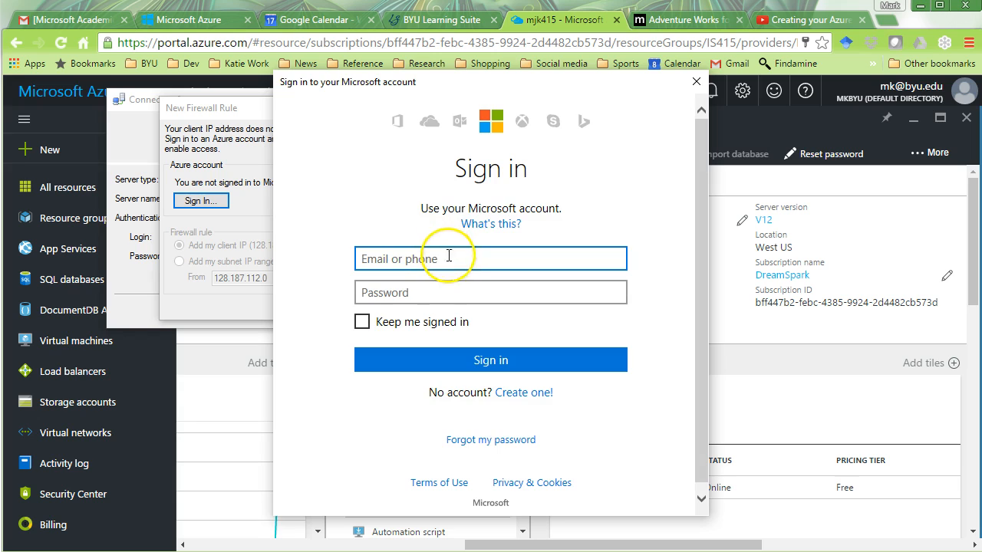
key("Tab")
type("*************")
key("Tab")
key("space")
key("Tab")
key("Return")
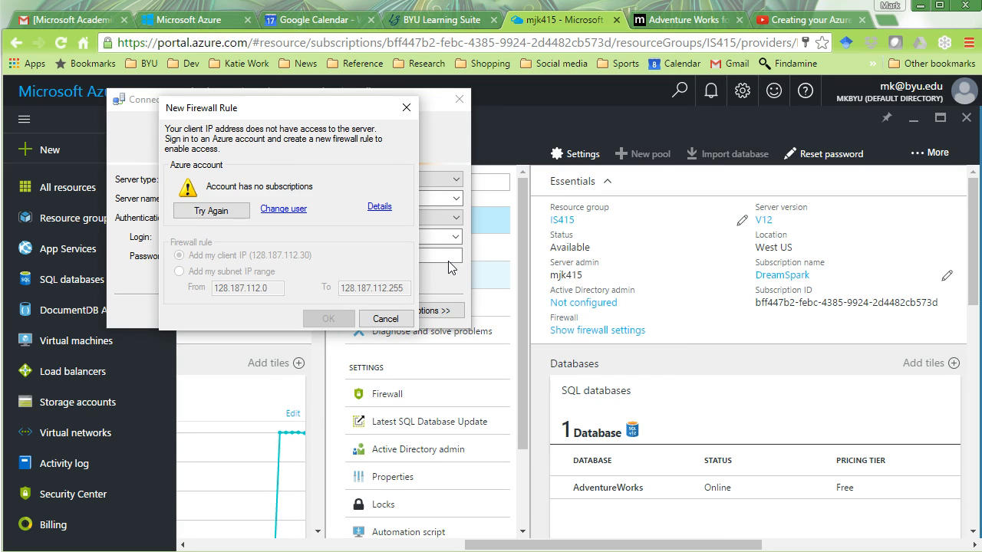
- Review the no-subscriptions error, dismiss it, and retry signing in
left_click(379, 207)
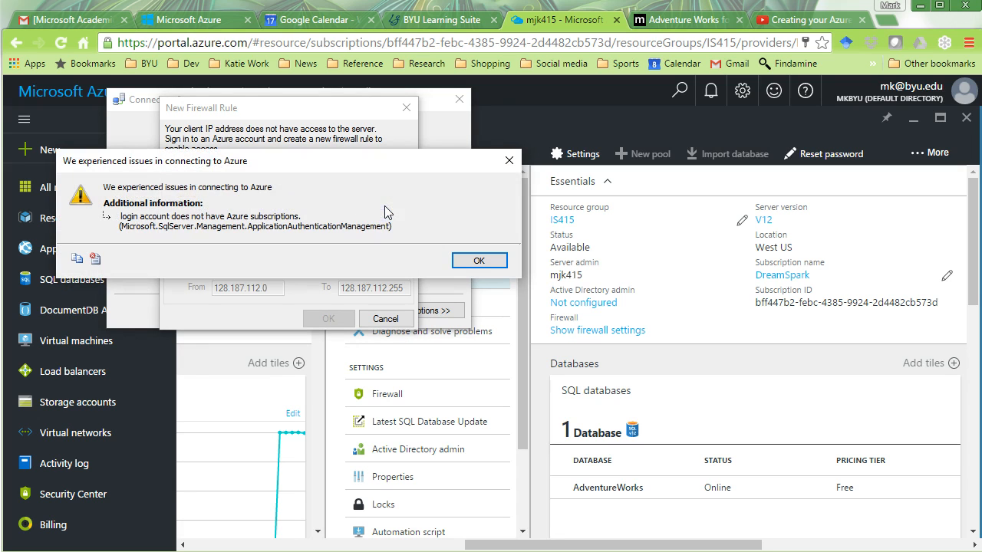
left_click(469, 259)
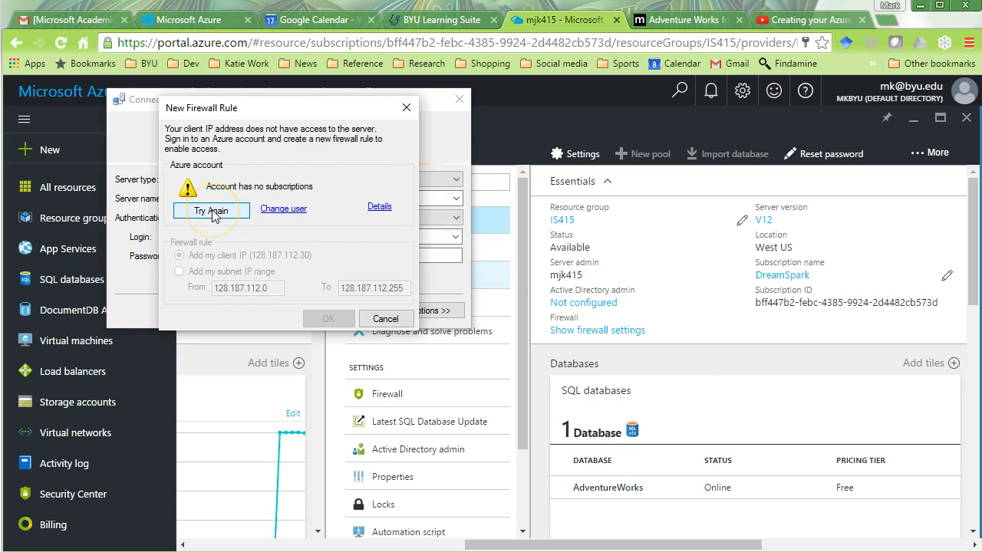
left_click(213, 212)
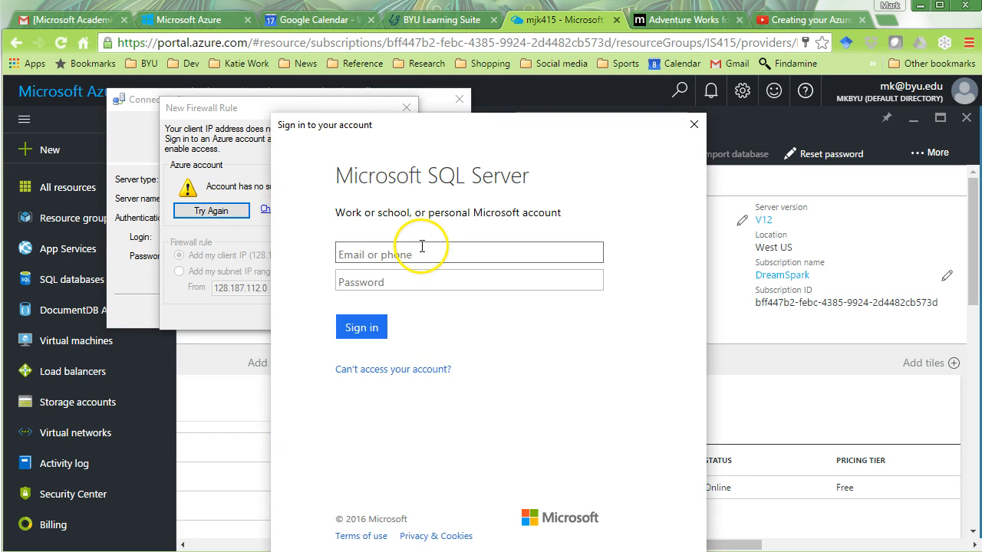
- Sign in again with the personal account's e-mail and password
left_click(428, 249)
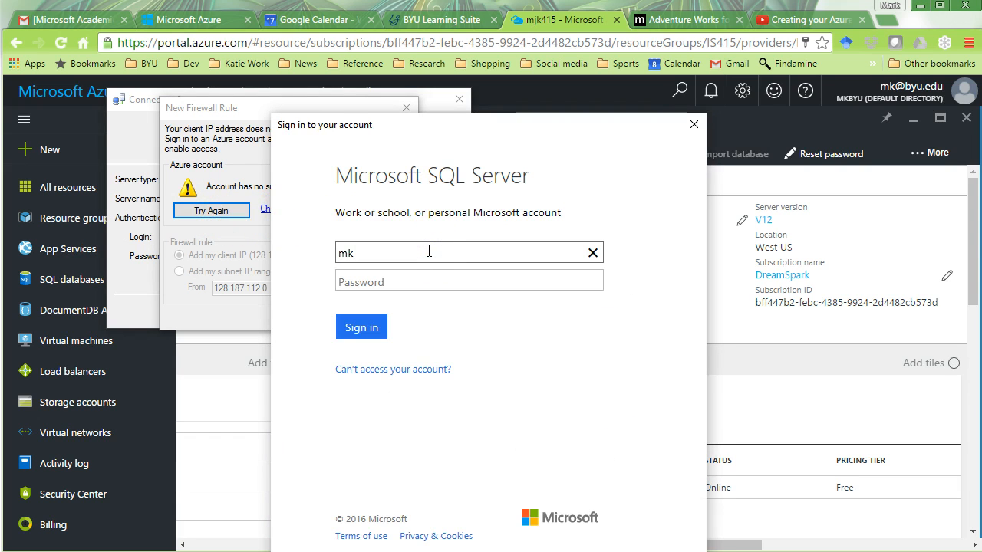
key("Tab")
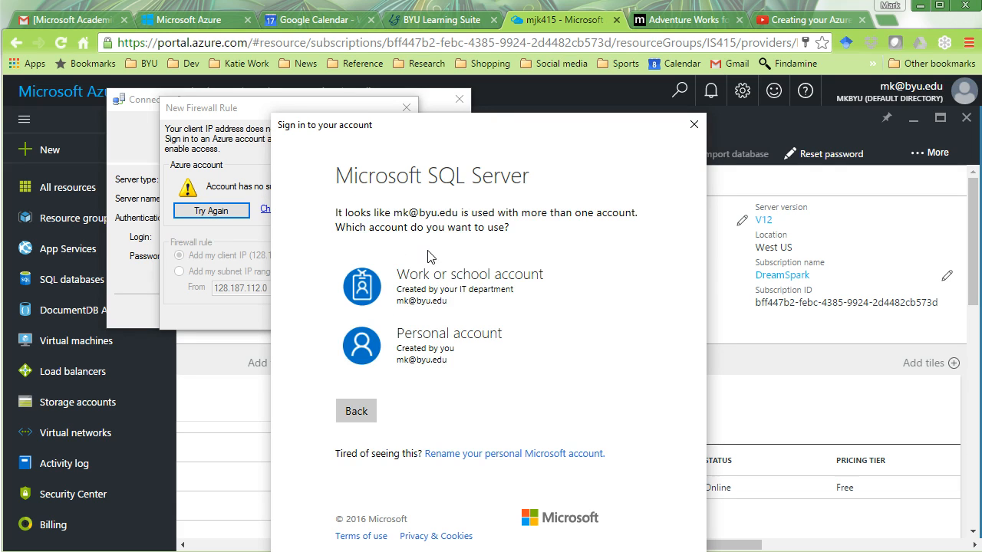
left_click(434, 344)
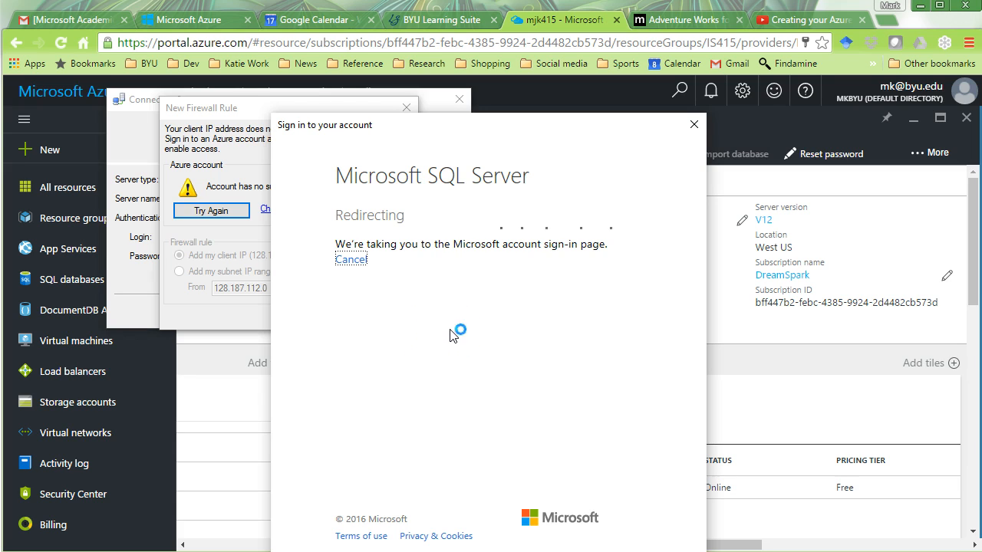
left_click(441, 336)
type("•••••••••••••")
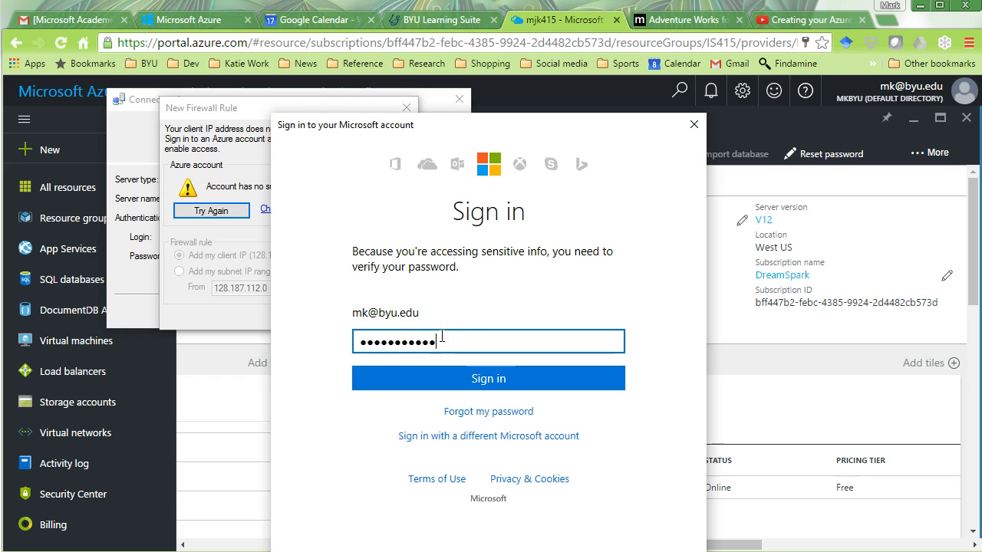
left_click(494, 379)
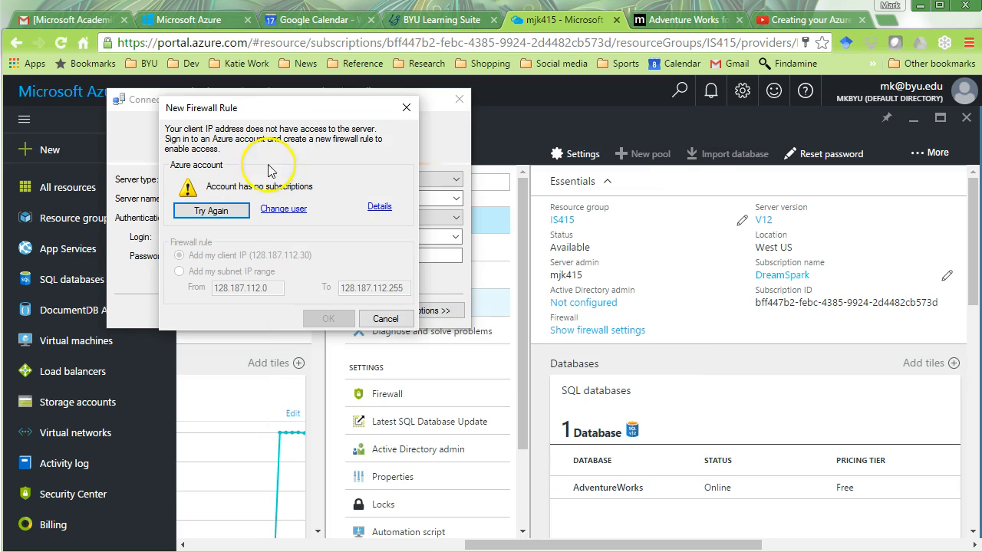
- Cancel the New Firewall Rule prompt and open the mjk415 server's firewall settings in the portal
left_click(227, 210)
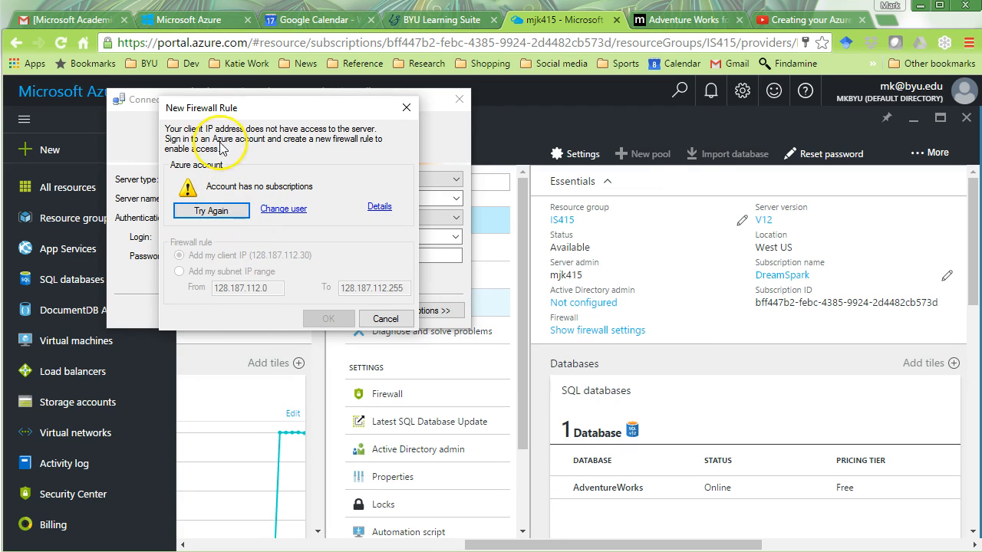
mouse_move(267, 115)
left_mouse_down()
mouse_move(251, 101)
mouse_move(270, 105)
left_mouse_up()
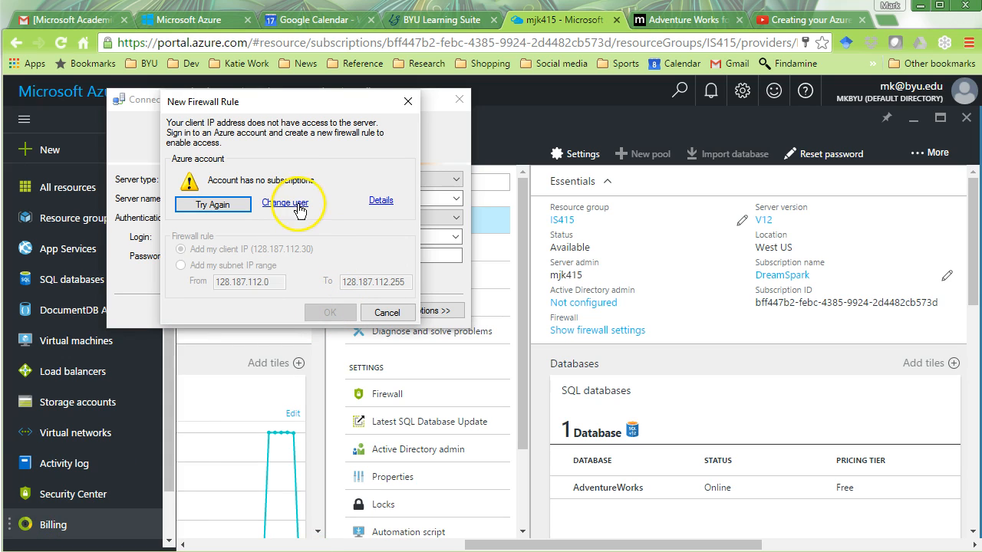
left_click(387, 313)
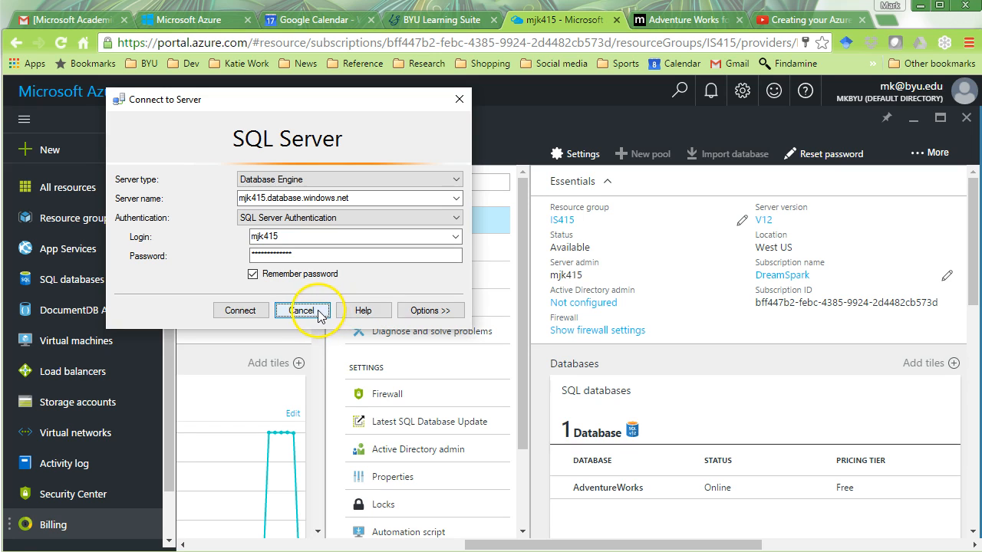
left_click(640, 117)
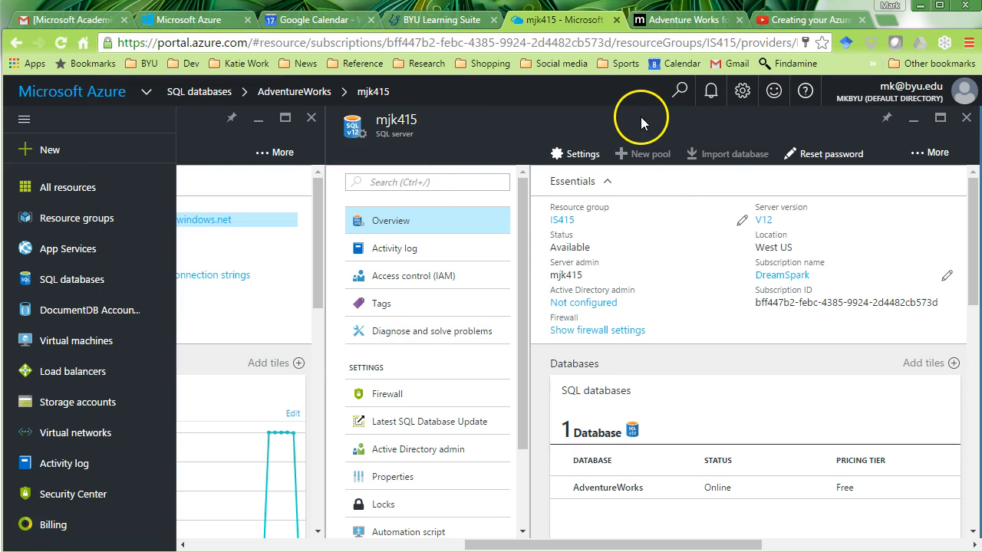
left_click(584, 155)
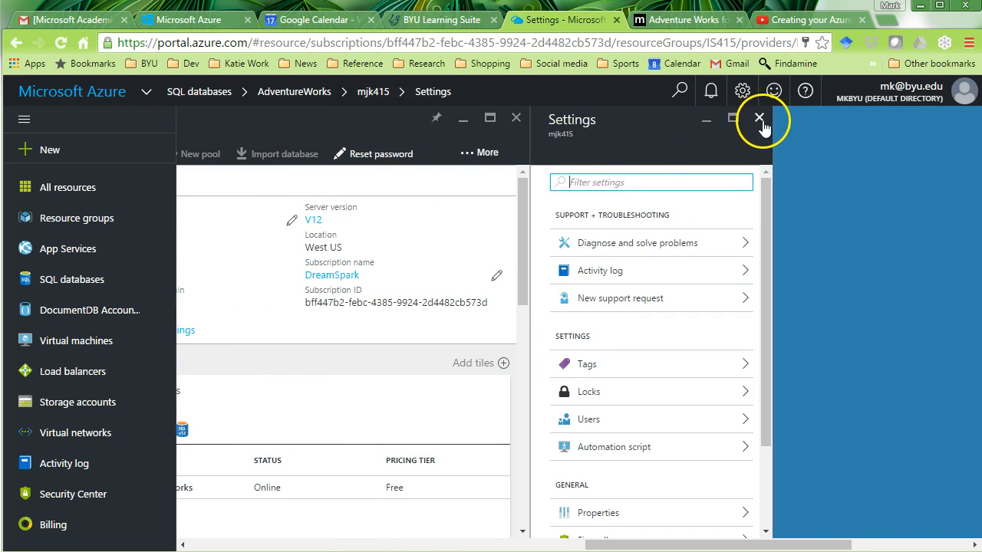
left_click(758, 117)
left_click(593, 331)
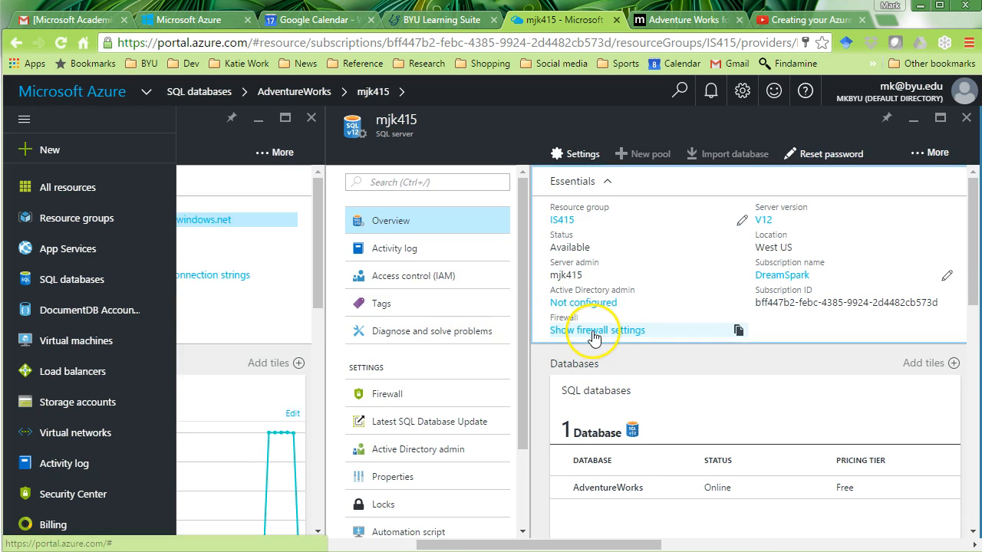
- Save a mjk415 firewall rule for 128.187.112.0–128.187.112.255, then connect Management Studio
left_click(622, 342)
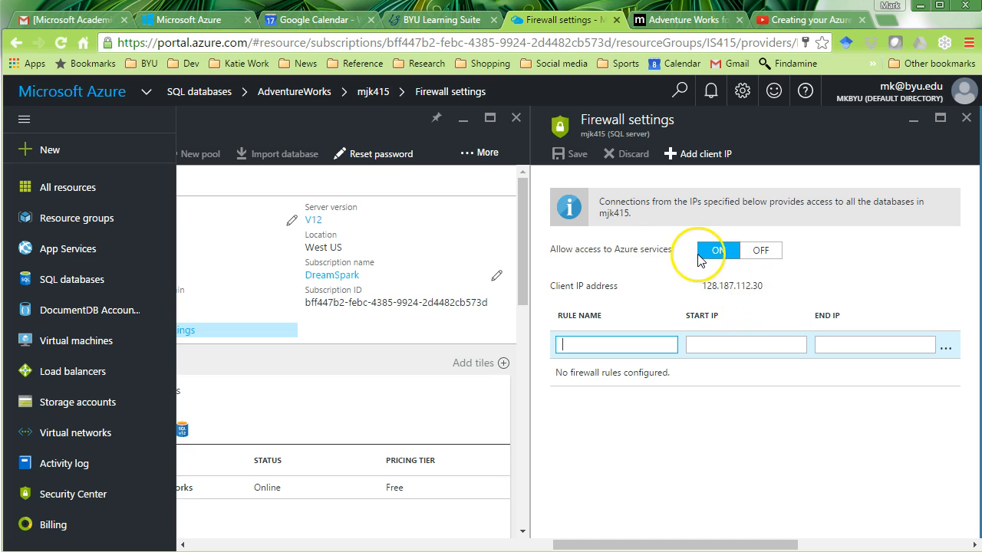
left_click(721, 250)
left_click(637, 349)
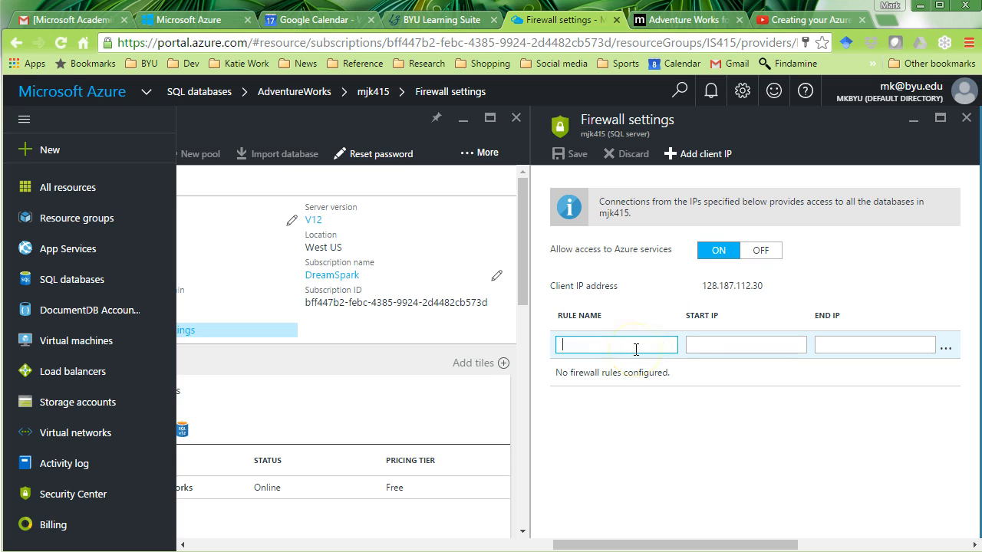
type("128.187.112.255")
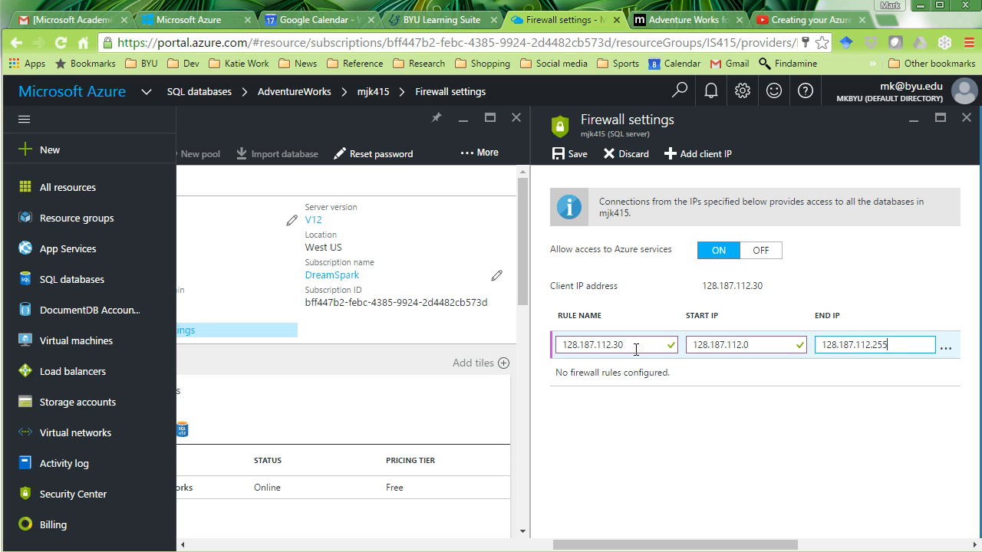
key("Tab")
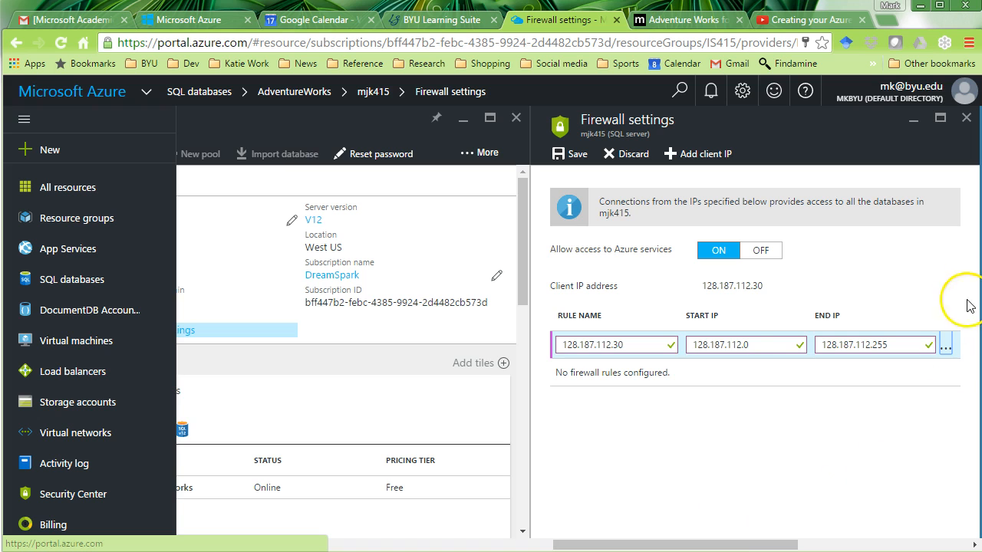
left_click_drag(757, 544, 772, 531)
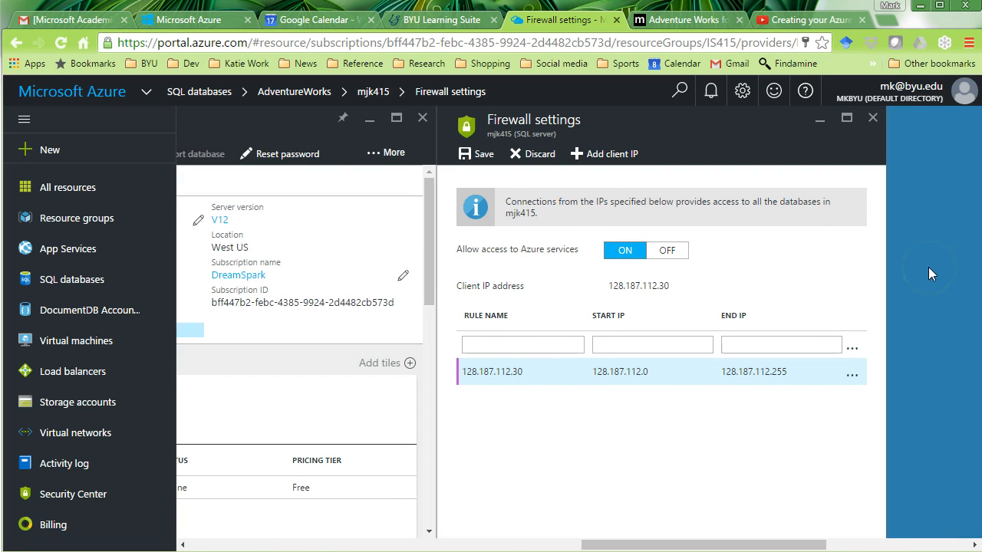
left_click(465, 154)
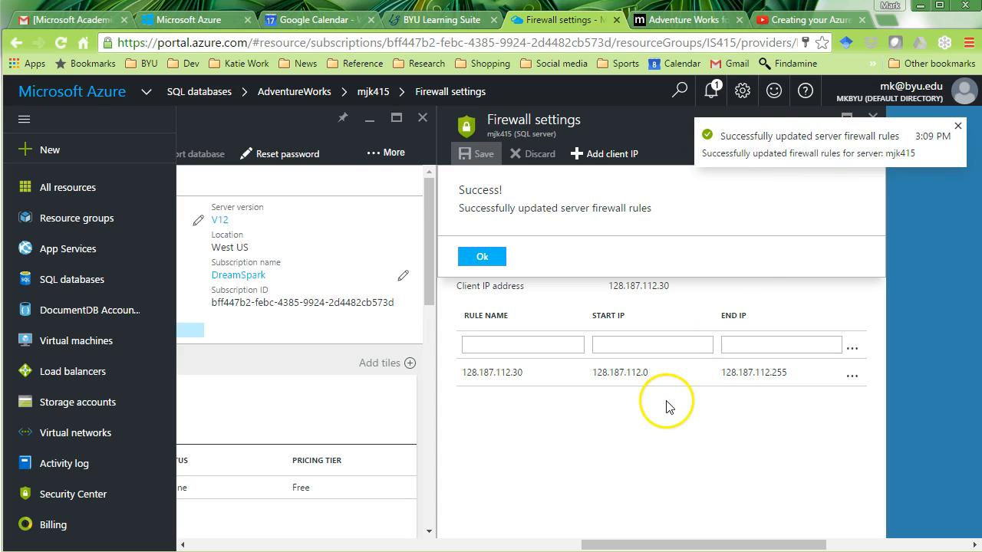
left_click(239, 310)
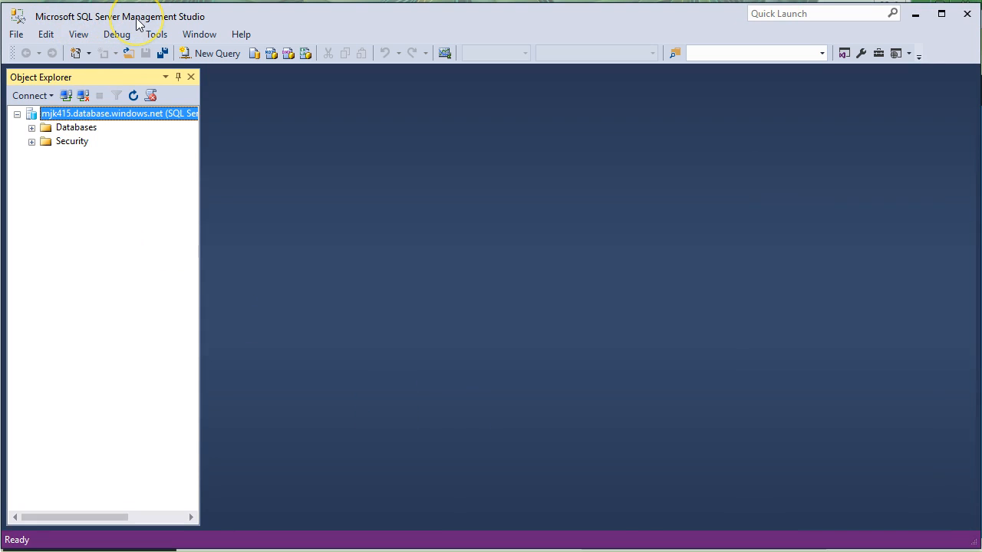
- Expand Databases > AdventureWorks > Tables and widen the Object Explorer pane
left_click(31, 128)
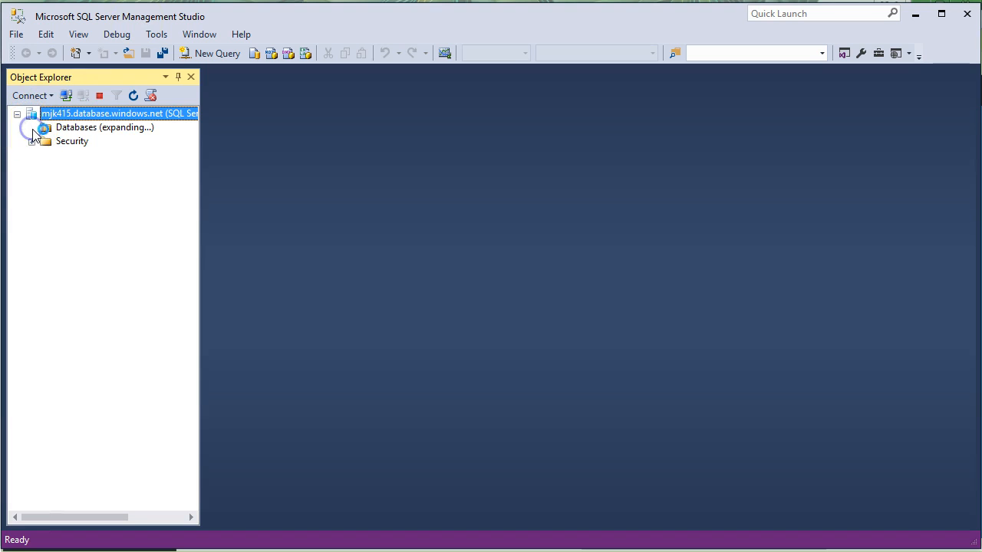
left_click(46, 156)
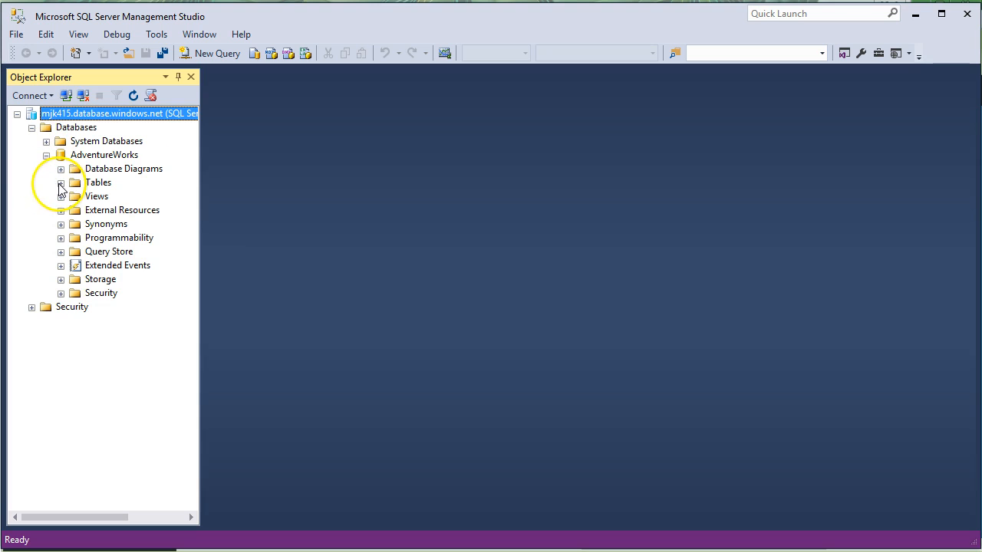
left_click(61, 182)
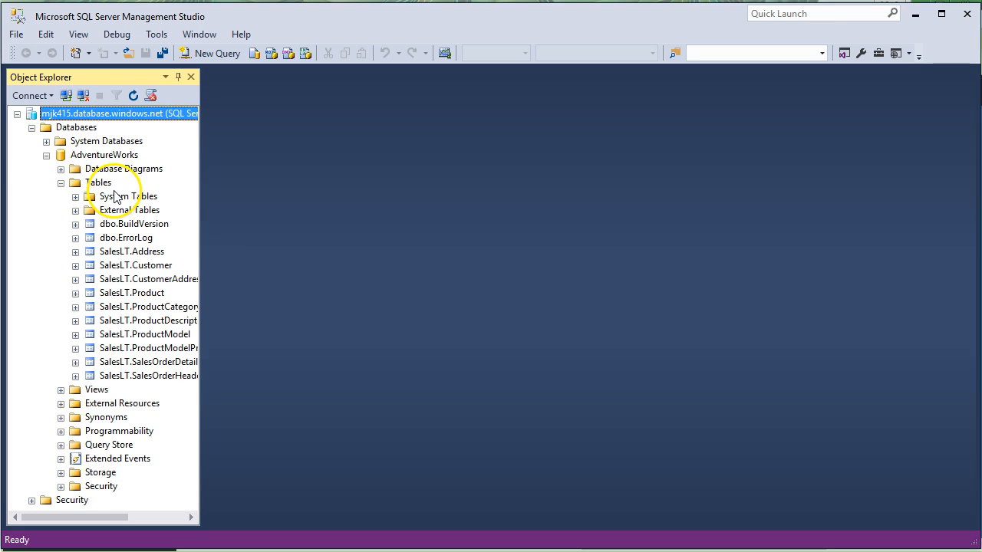
left_click_drag(202, 234, 278, 235)
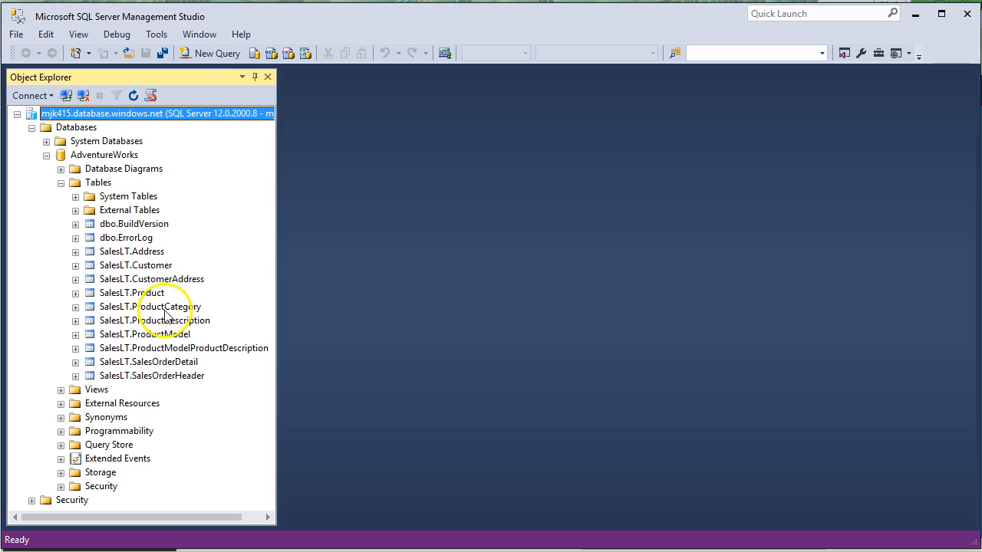
- Select the SalesLT.Customer table and cancel its accidental rename
left_click(136, 266)
right_click(137, 267)
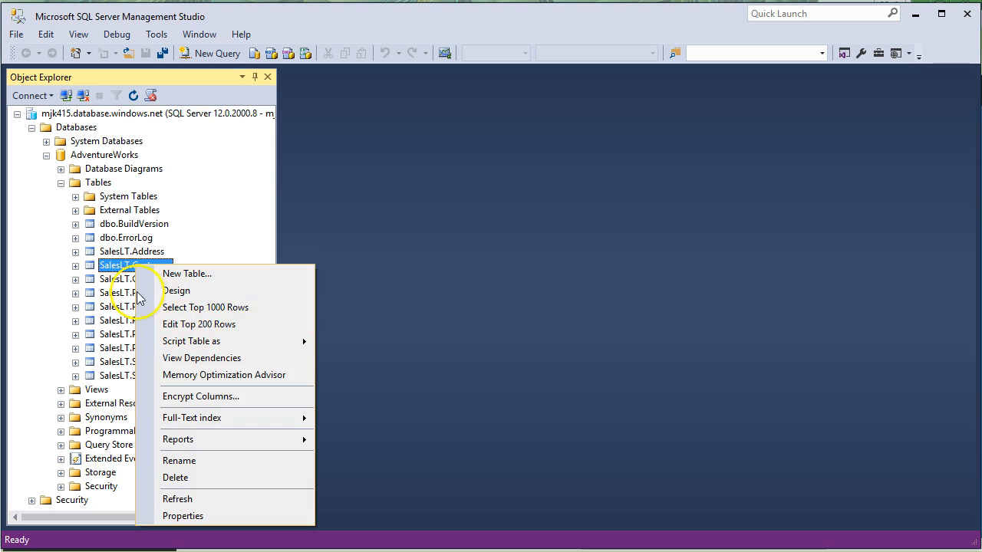
left_click(116, 267)
left_click(90, 266)
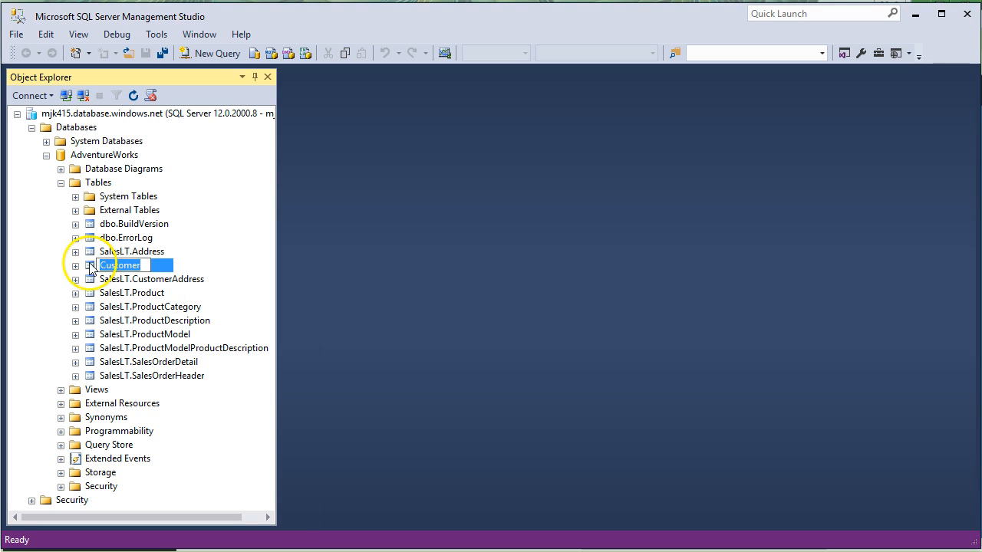
- Open Edit Top 200 Rows for SalesLT.Customer and wait for the grid to load
right_click(91, 265)
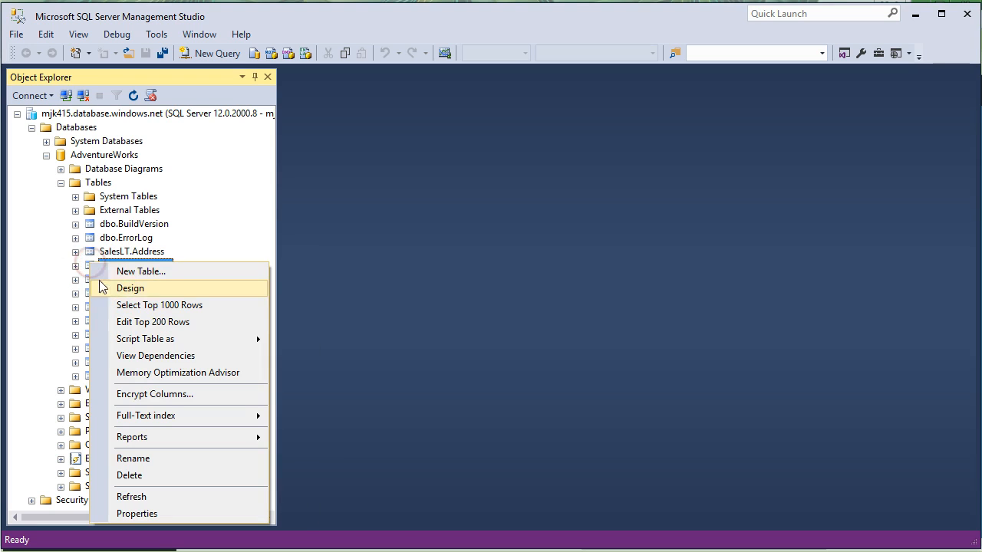
left_click(137, 322)
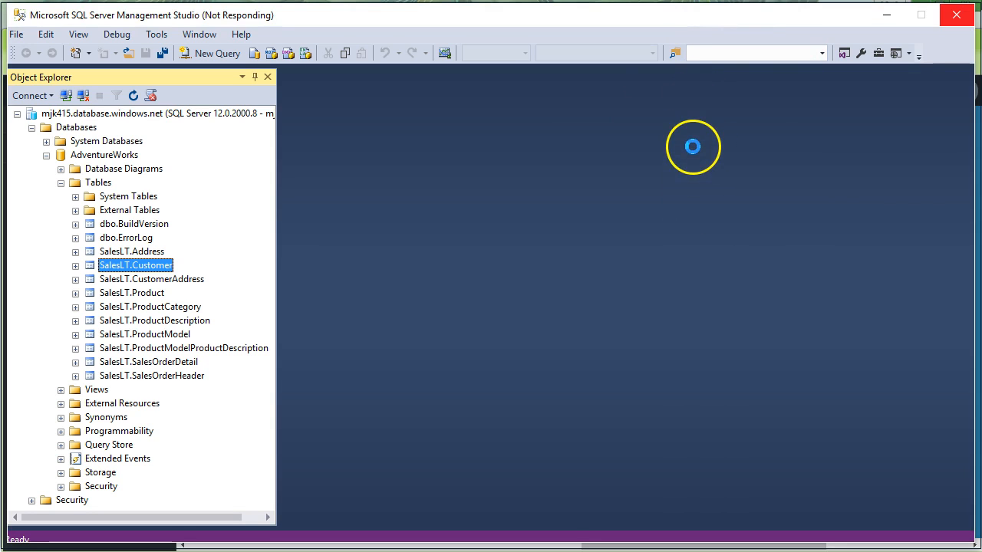
left_click_drag(694, 16, 698, 307)
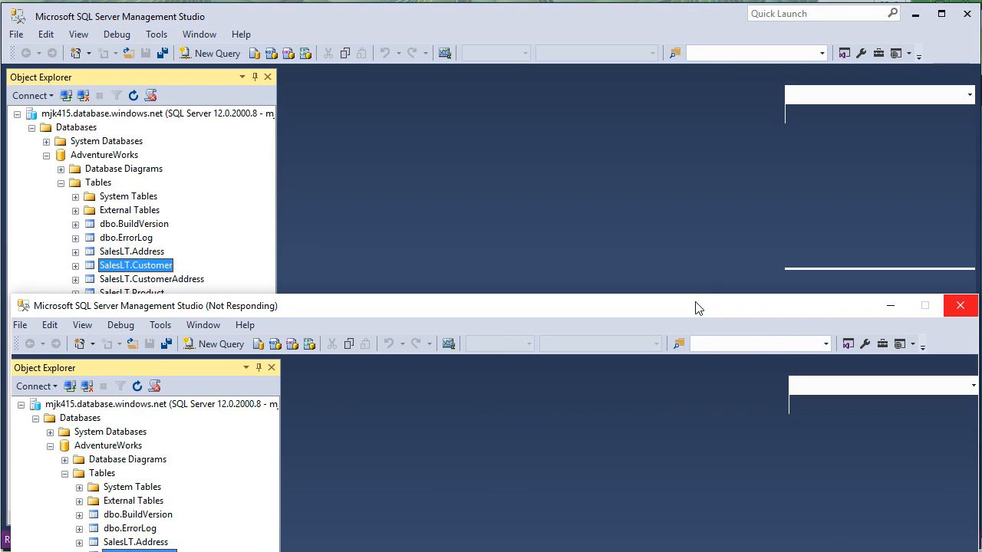
left_click_drag(698, 306, 693, 15)
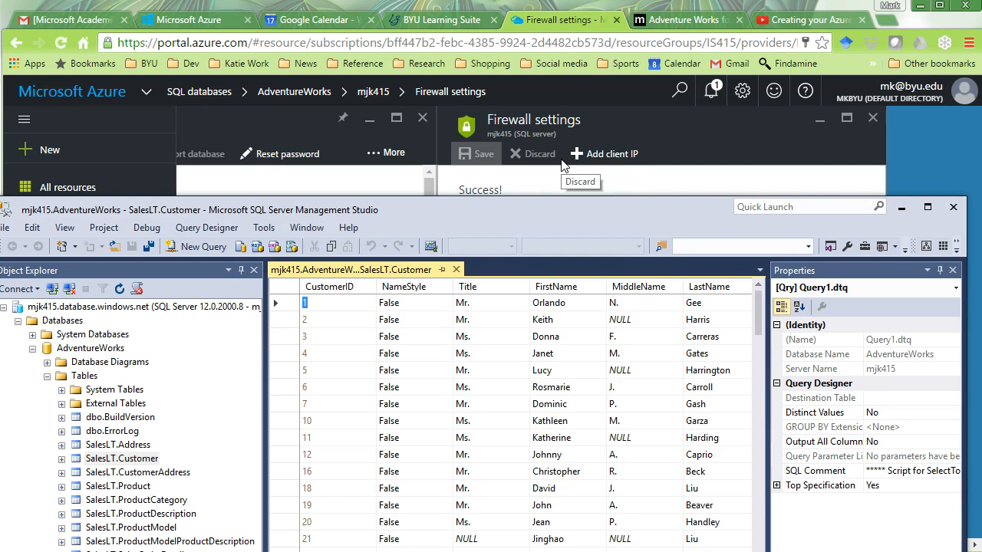
- Close the portal's firewall and mjk415 panels, then bring Management Studio back to the top
left_click_drag(569, 206, 628, 499)
left_click(873, 117)
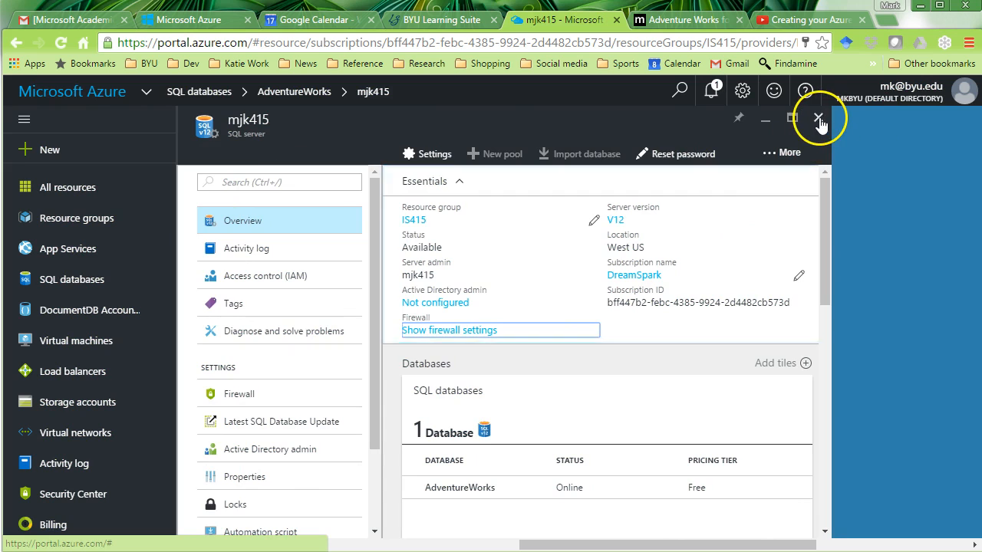
left_click(818, 117)
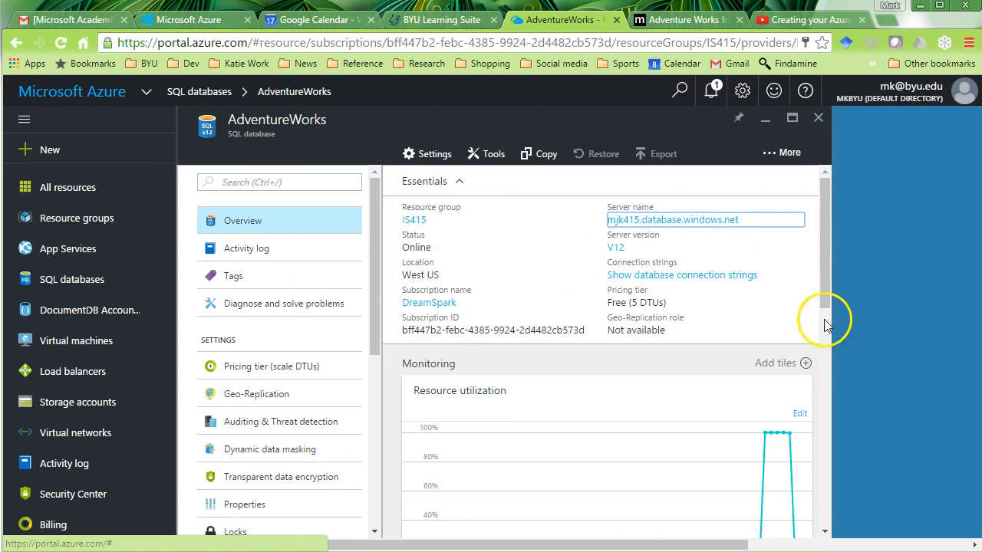
left_click_drag(826, 272, 825, 327)
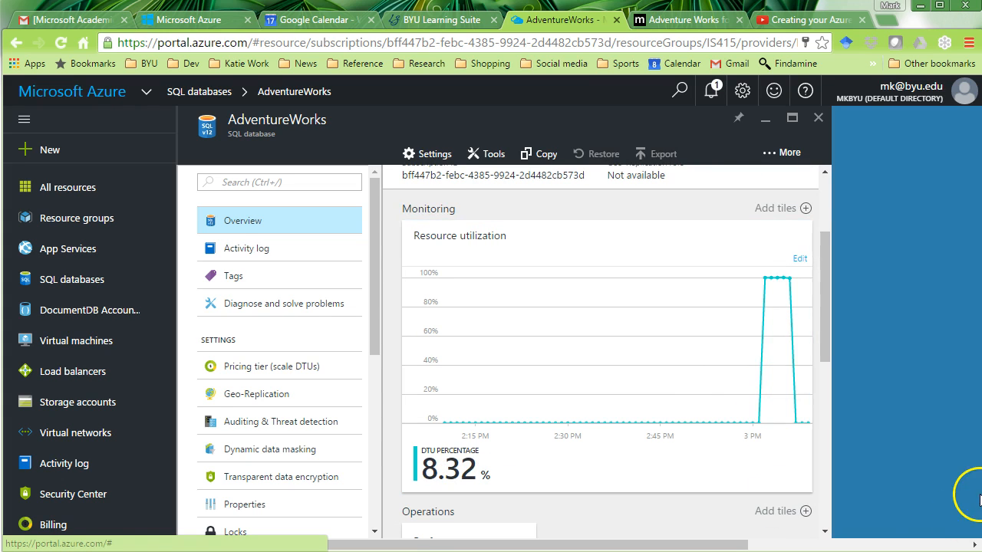
key("alt+Tab")
left_click_drag(756, 509, 719, 30)
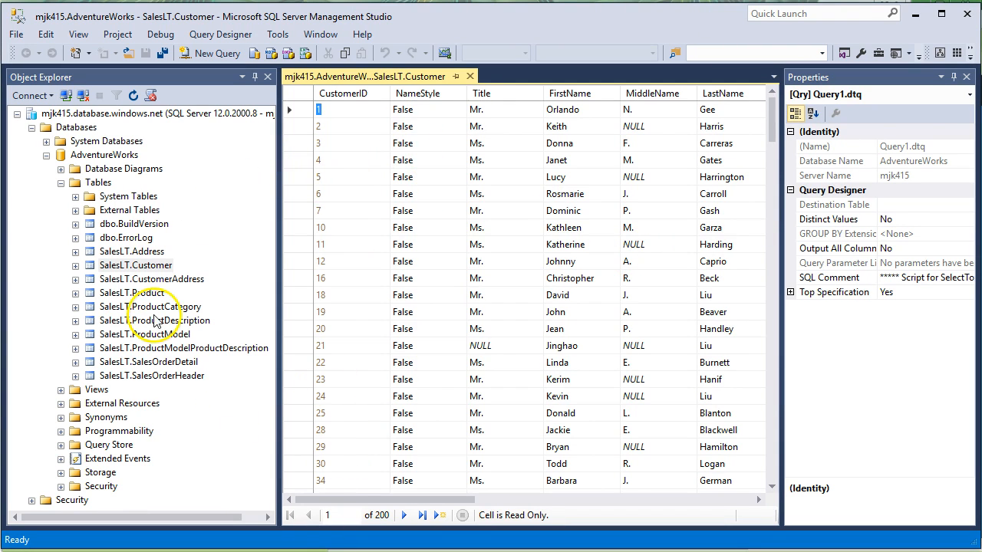
- List SalesLT.Customer's columns and inspect the first row's PasswordHash and PasswordSalt values
left_click(75, 266)
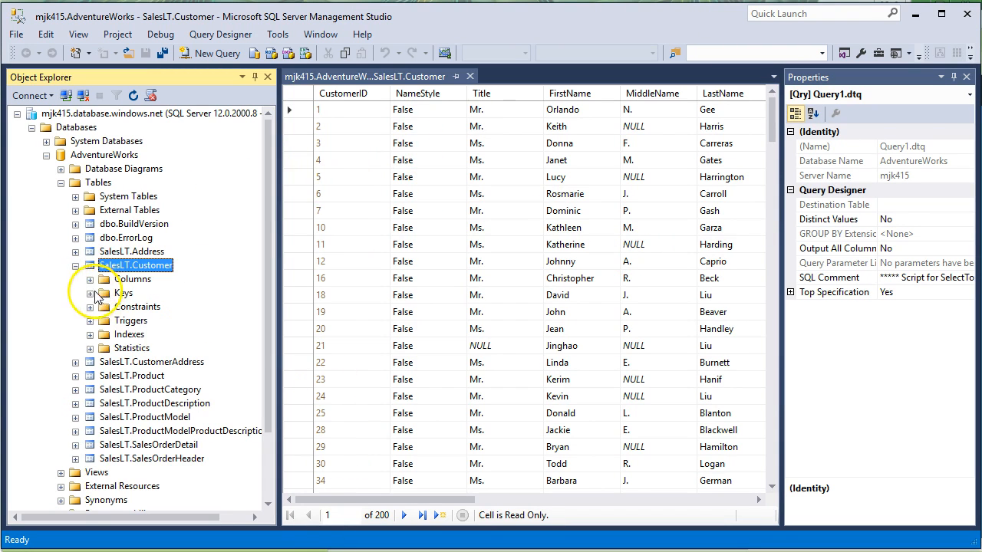
left_click(89, 280)
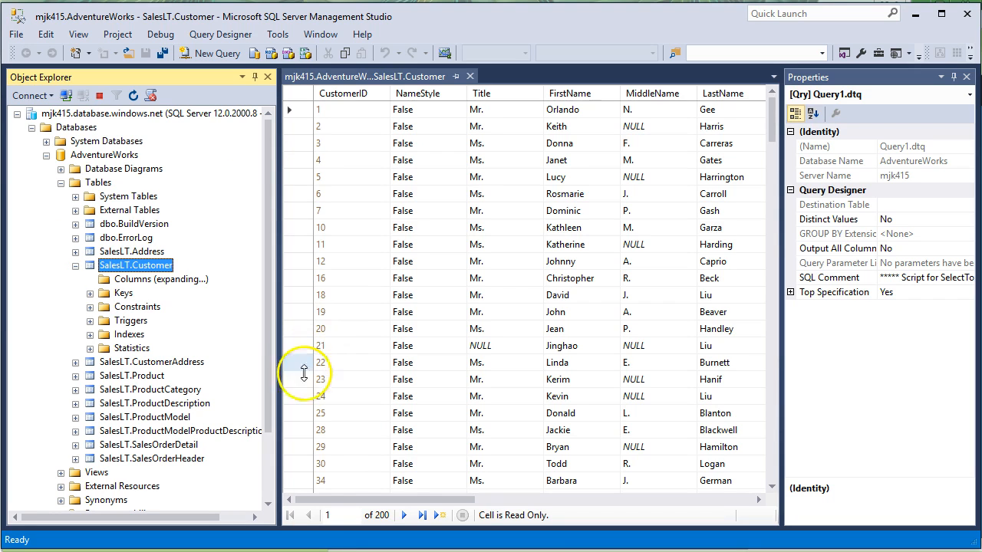
left_click_drag(406, 499, 627, 487)
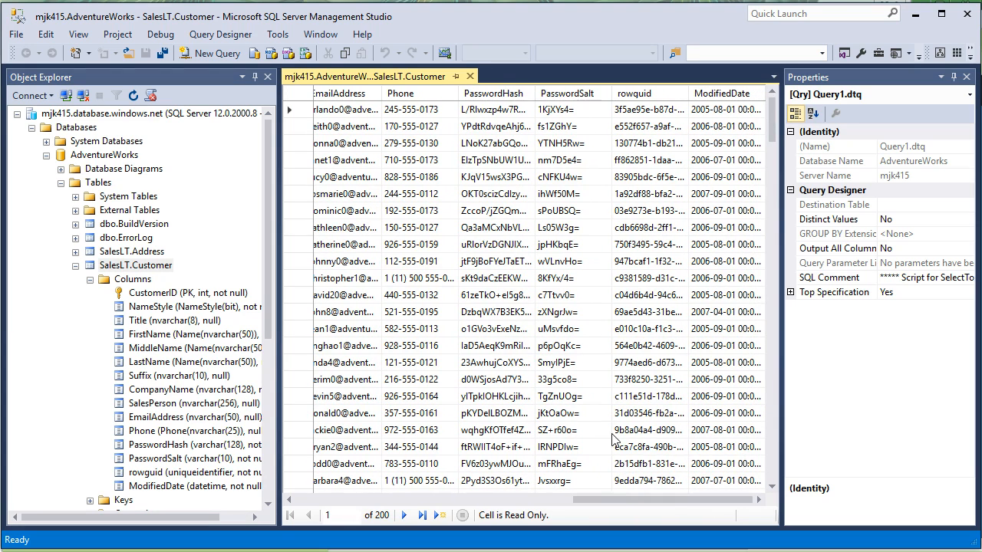
left_click(491, 110)
left_click(590, 114)
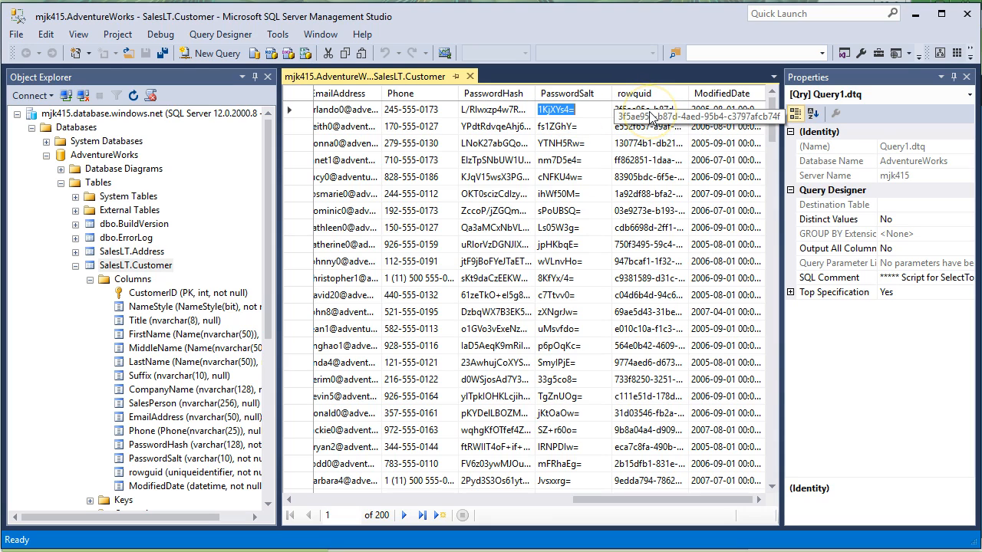
left_click_drag(642, 500, 317, 514)
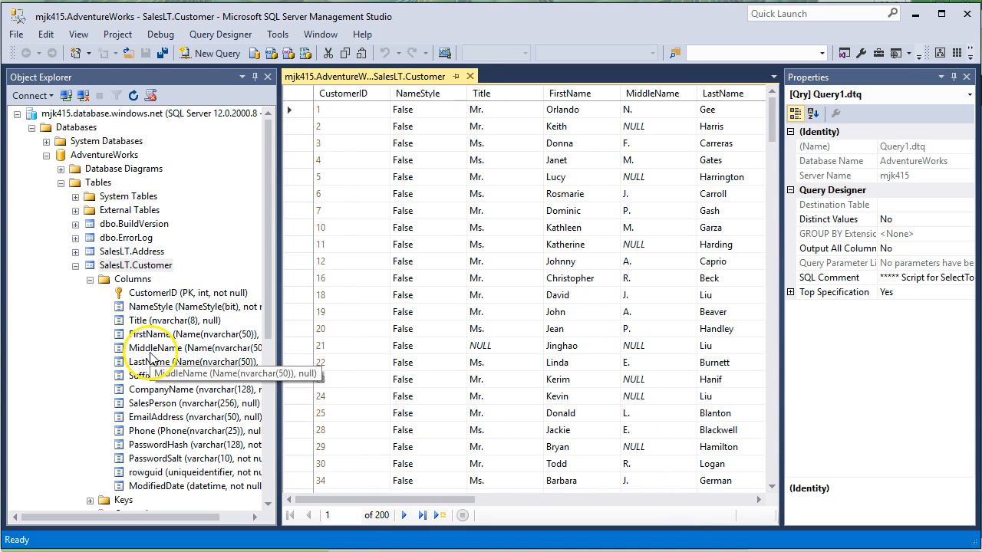
- Open SalesLT.Address's top 200 rows in a new tab, then return to the Customer tab
left_click(75, 265)
right_click(87, 250)
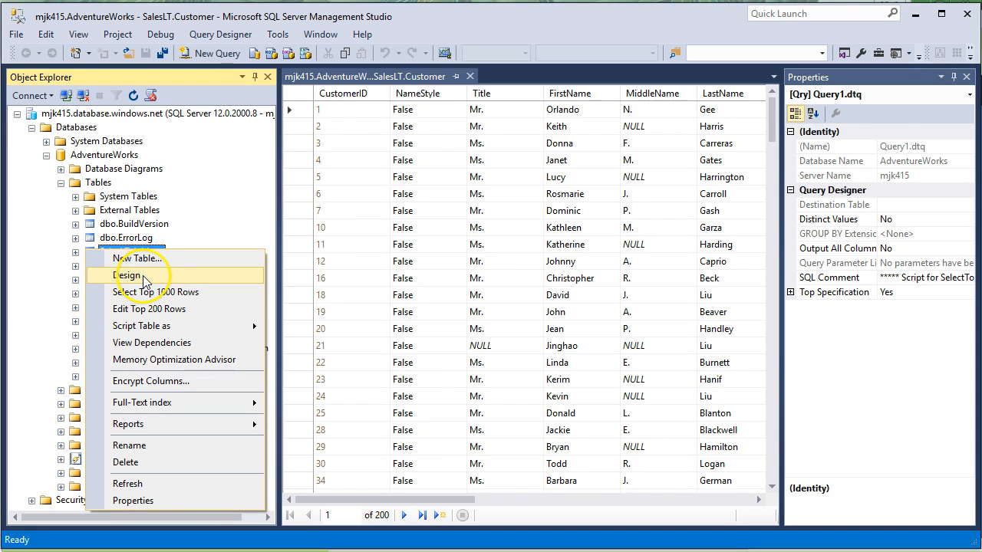
left_click(163, 308)
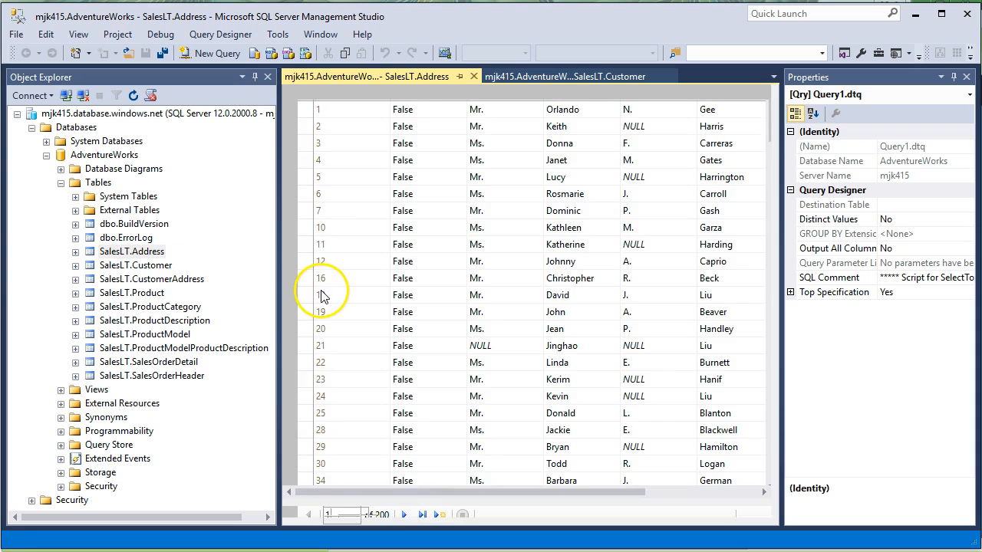
left_click_drag(413, 503, 613, 498)
left_click(596, 77)
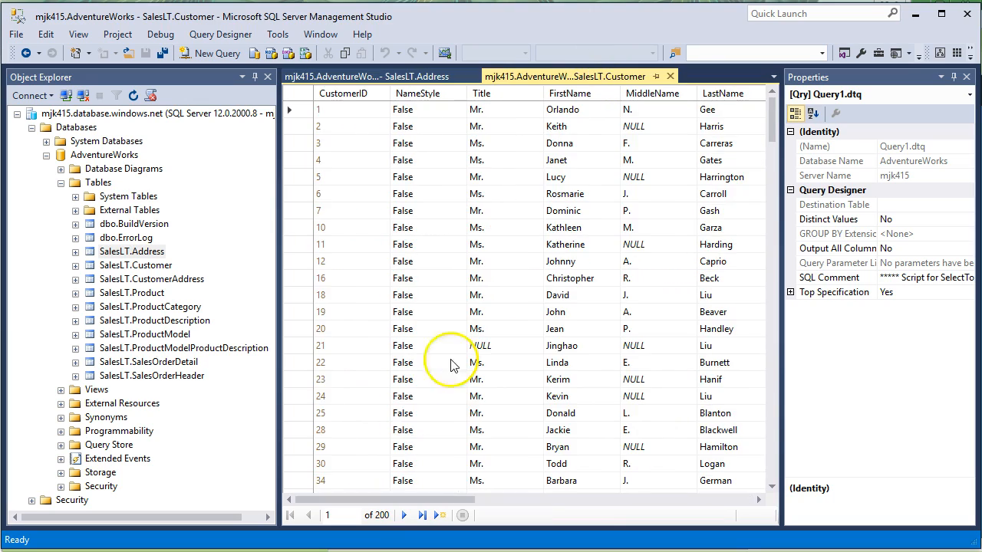
left_click_drag(417, 498, 395, 506)
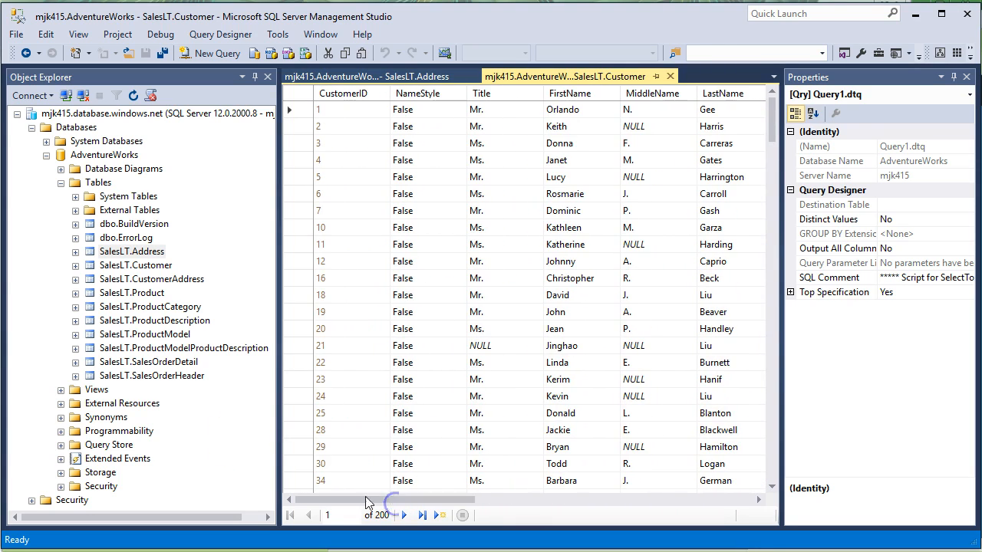
- Open SalesLT.SalesOrderHeader's top 200 rows and widen the ShipToAddressID column
right_click(150, 376)
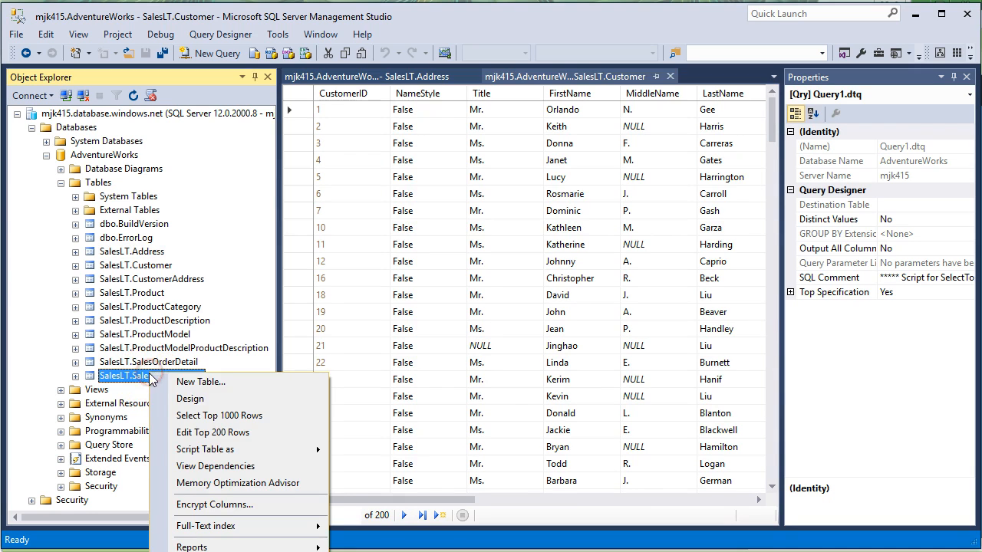
left_click(188, 432)
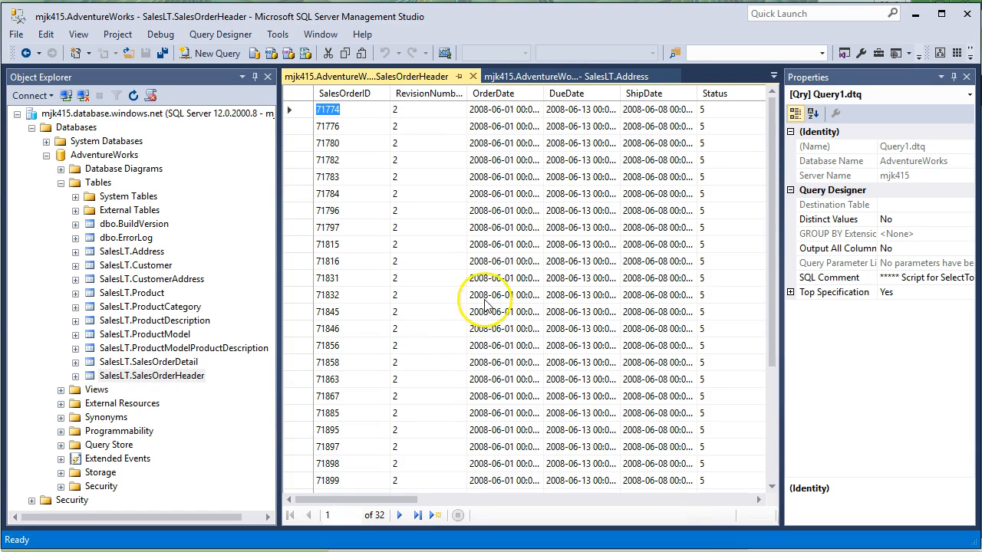
left_click_drag(360, 500, 562, 495)
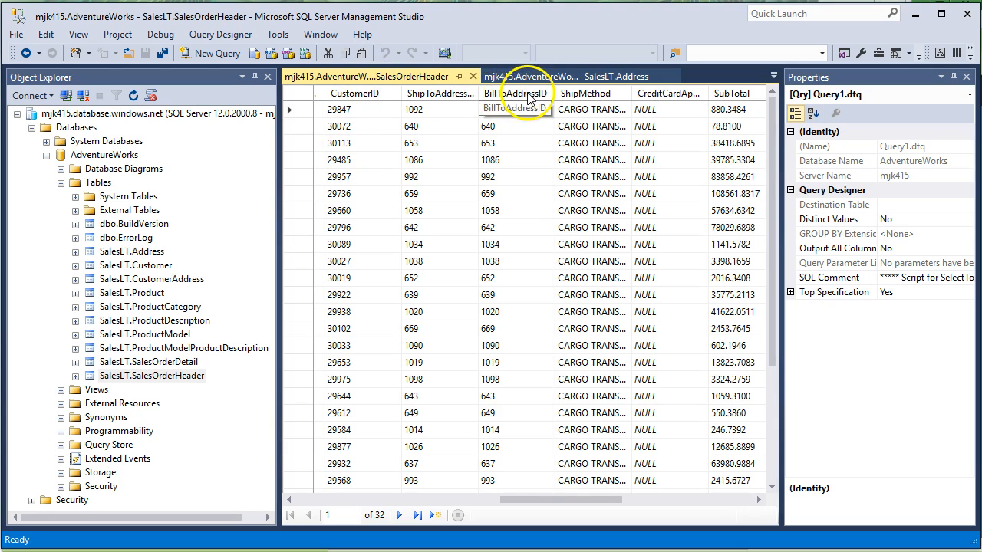
left_click_drag(475, 93, 477, 93)
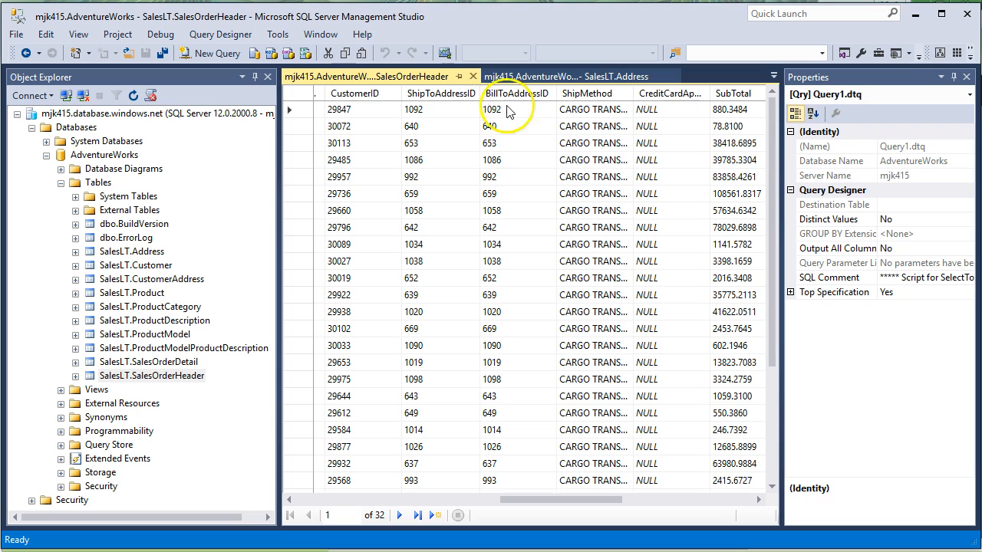
- Cancel an accidental rename of SalesLT.CustomerAddress and scroll the SalesOrderHeader grid
right_click(156, 281)
left_click(136, 280)
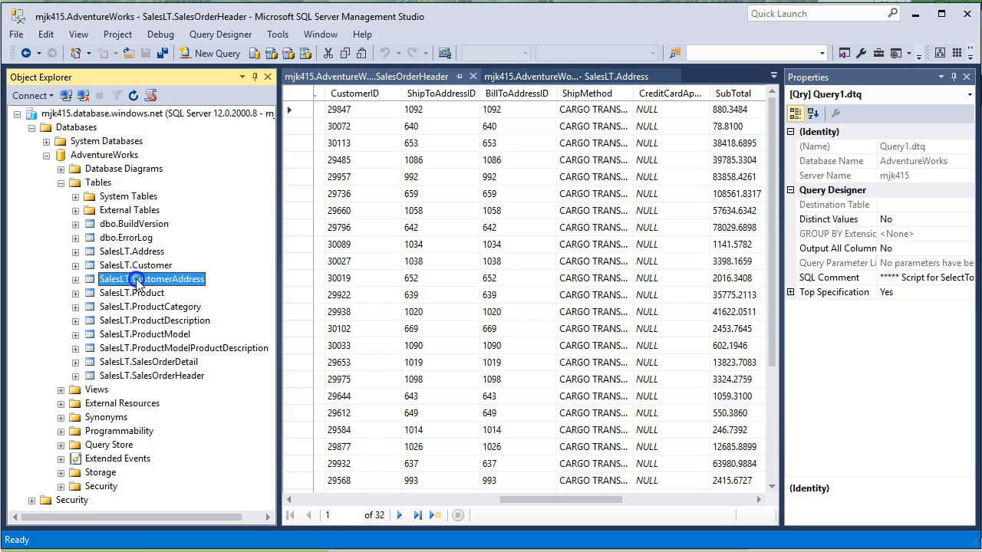
right_click(141, 280)
left_click(91, 281)
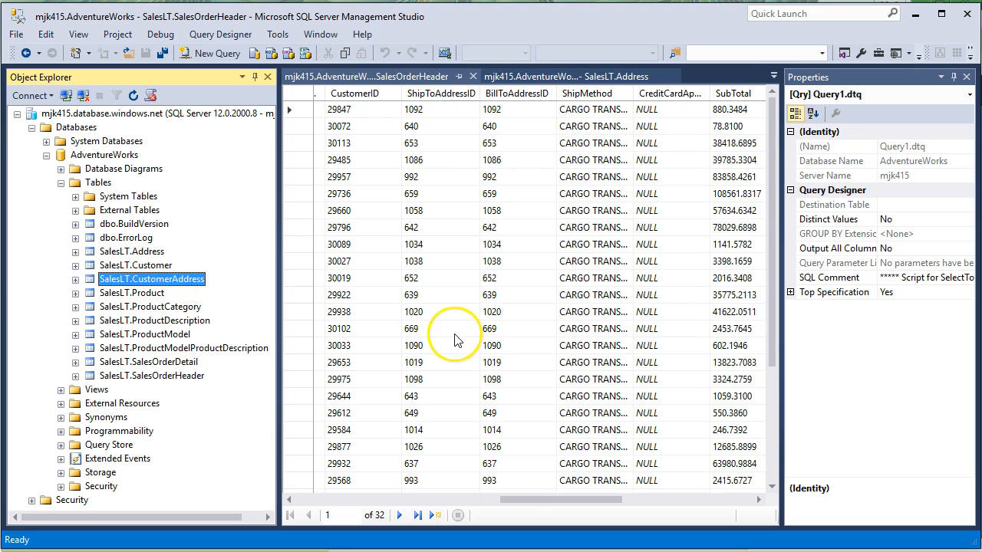
left_click_drag(515, 500, 646, 499)
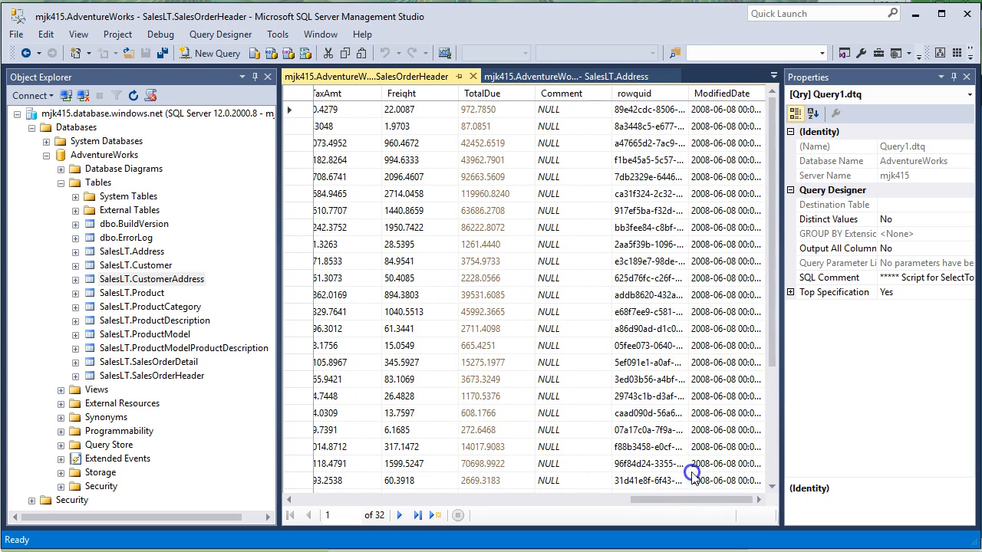
- Open SalesLT.SalesOrderDetail's top 200 rows, then close all four row tabs
left_click(164, 362)
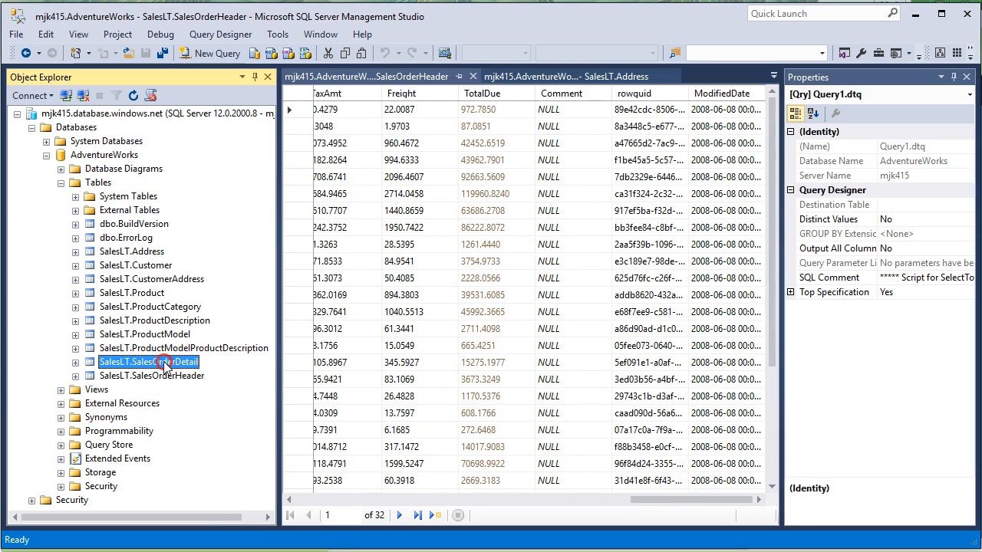
right_click(164, 362)
left_click(220, 422)
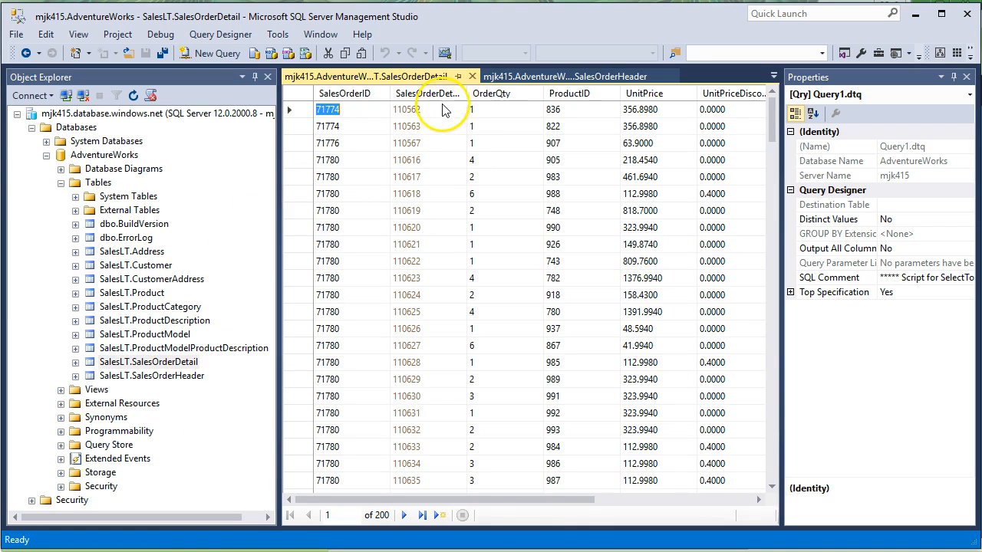
left_click(472, 76)
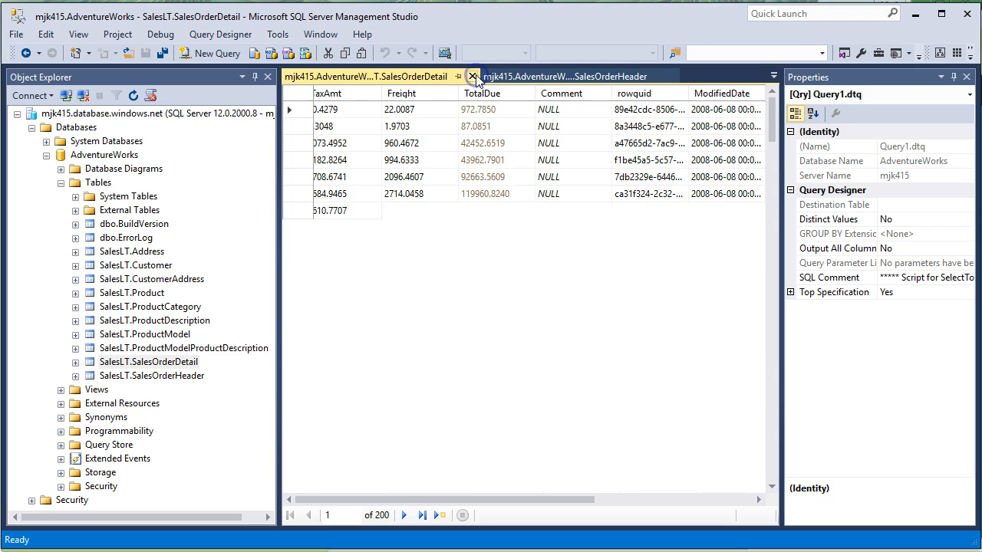
left_click(474, 76)
left_click(475, 76)
left_click(474, 76)
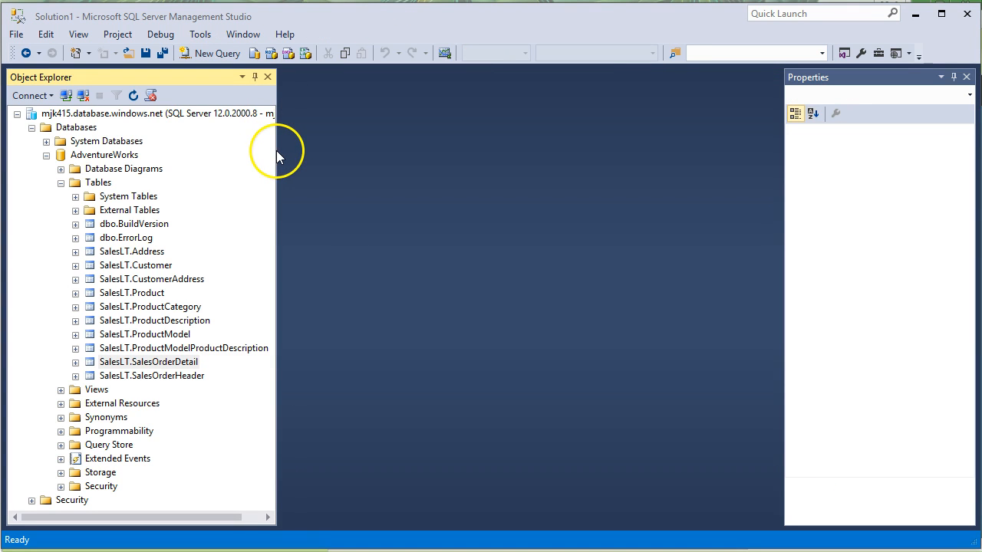
- Collapse the Tables folder and resize the Object Explorer pane
left_click_drag(276, 150, 184, 153)
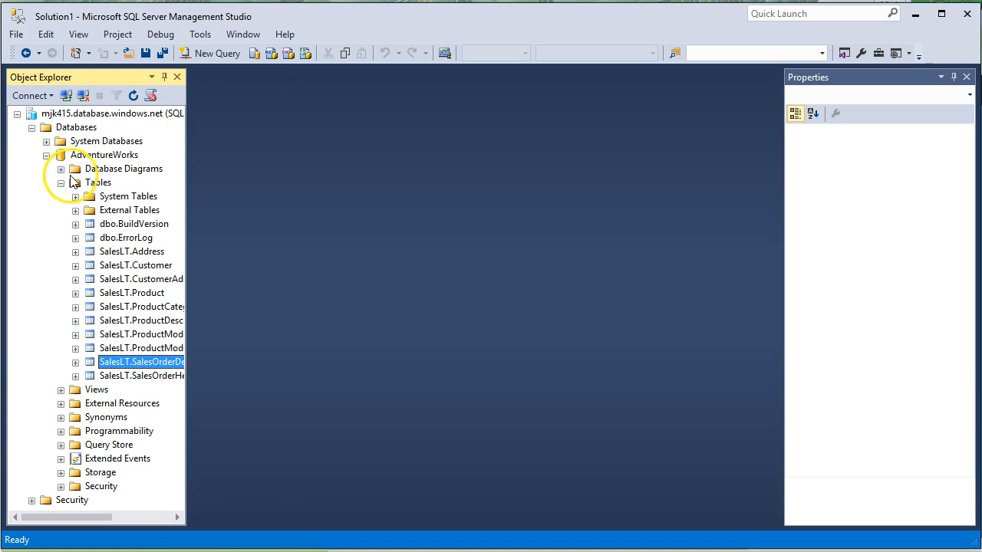
left_click(61, 183)
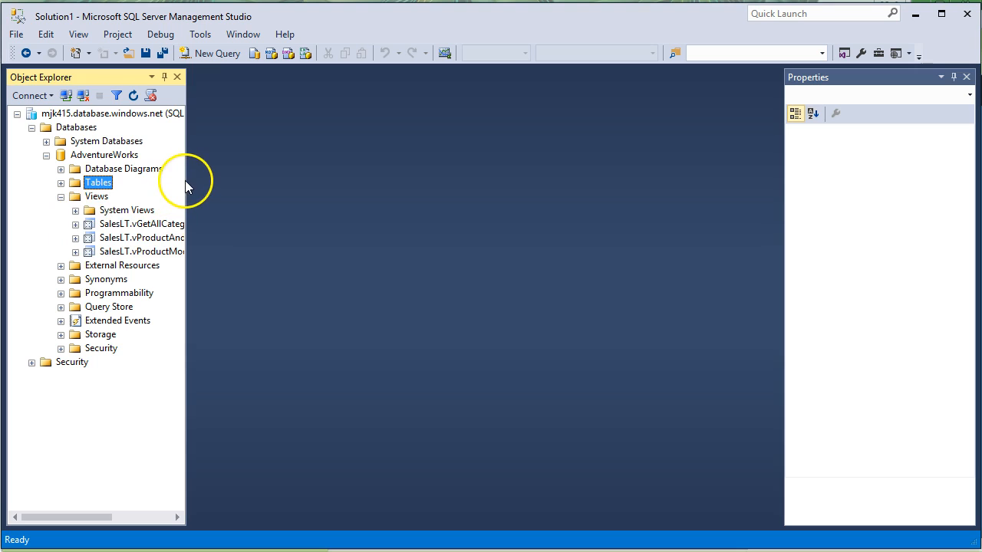
left_click_drag(185, 178, 240, 174)
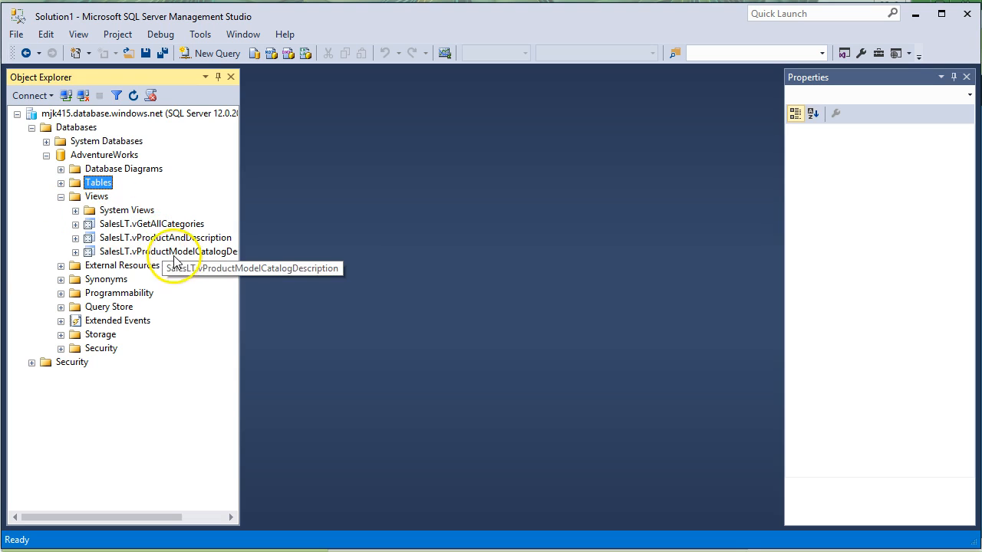
- Expand and inspect the SalesLT.vGetAllCategories view, then collapse it and the Views folder
right_click(158, 227)
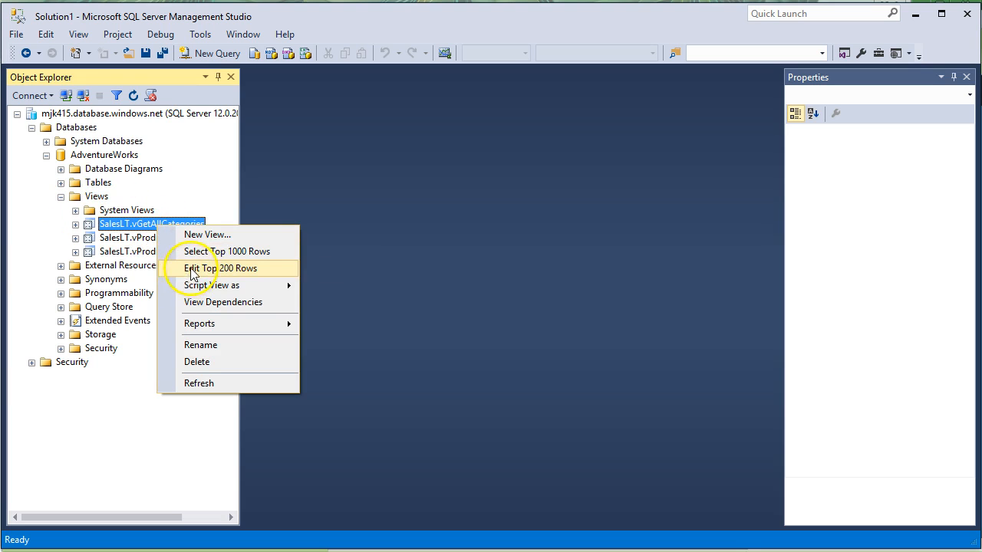
double_click(89, 226)
right_click(90, 226)
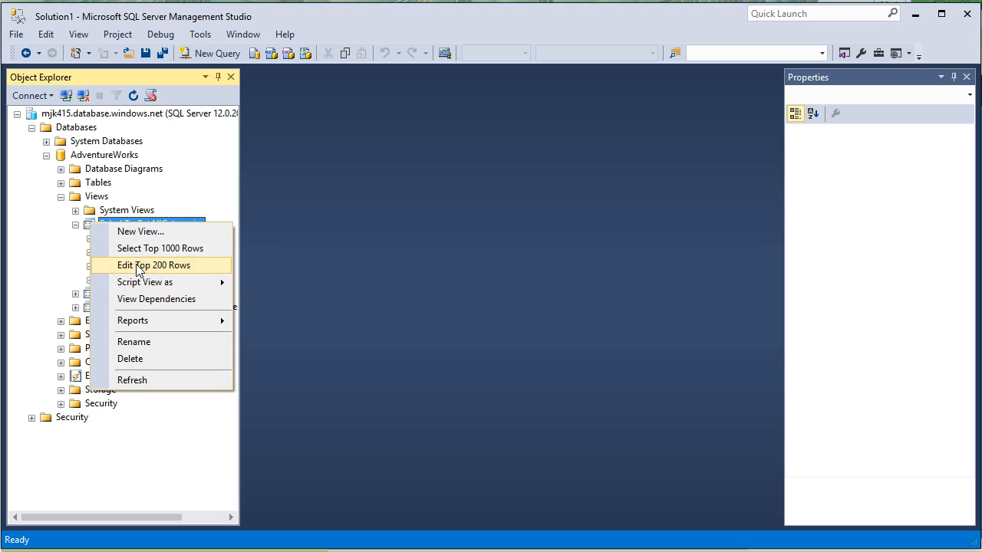
left_click(74, 224)
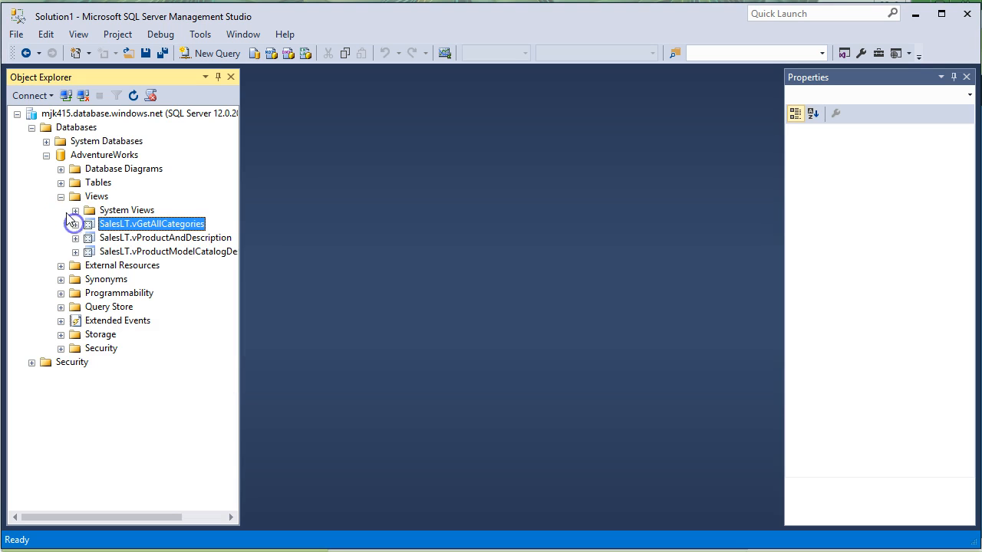
left_click(61, 197)
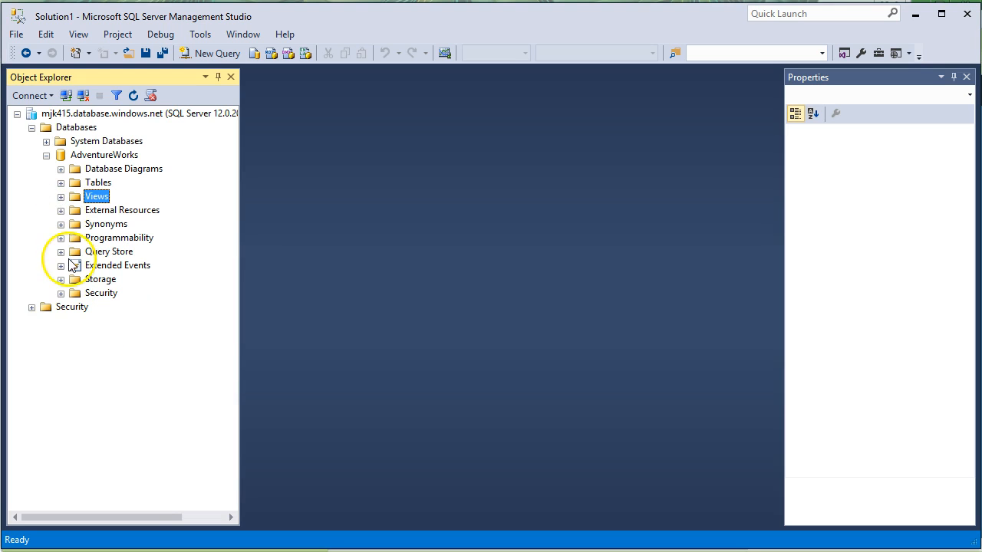